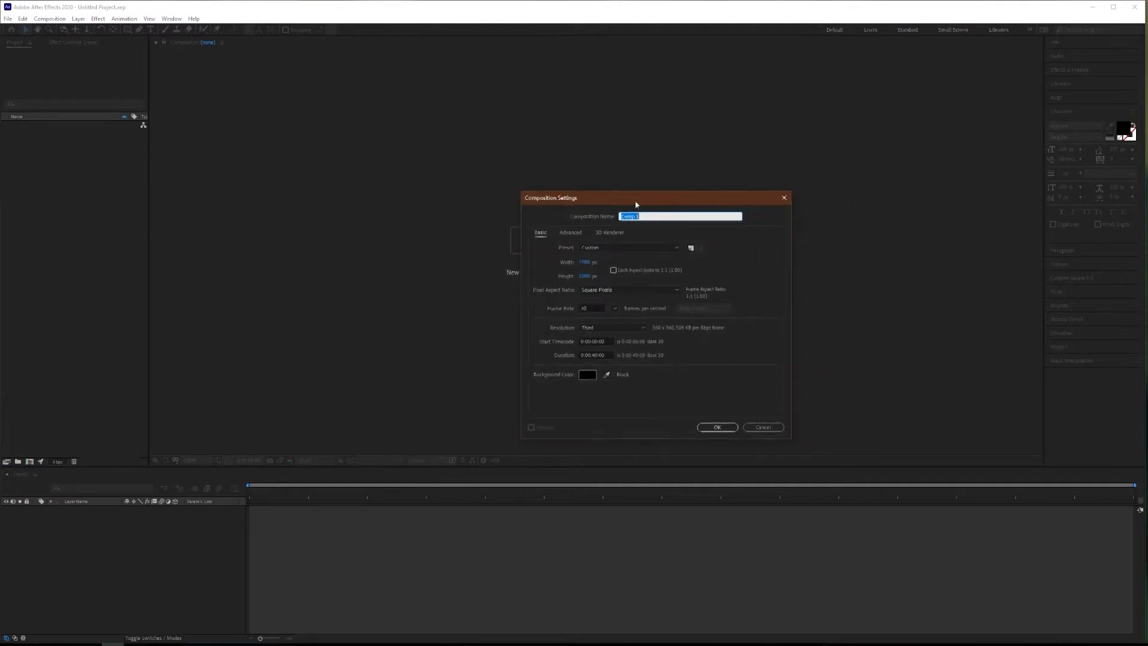
# Create a composition called Lower Third at 1920 × 1080 px with a duration of 0:00:10:00.
pyautogui.click(587, 265)
pyautogui.write('1920')
pyautogui.press('Tab')
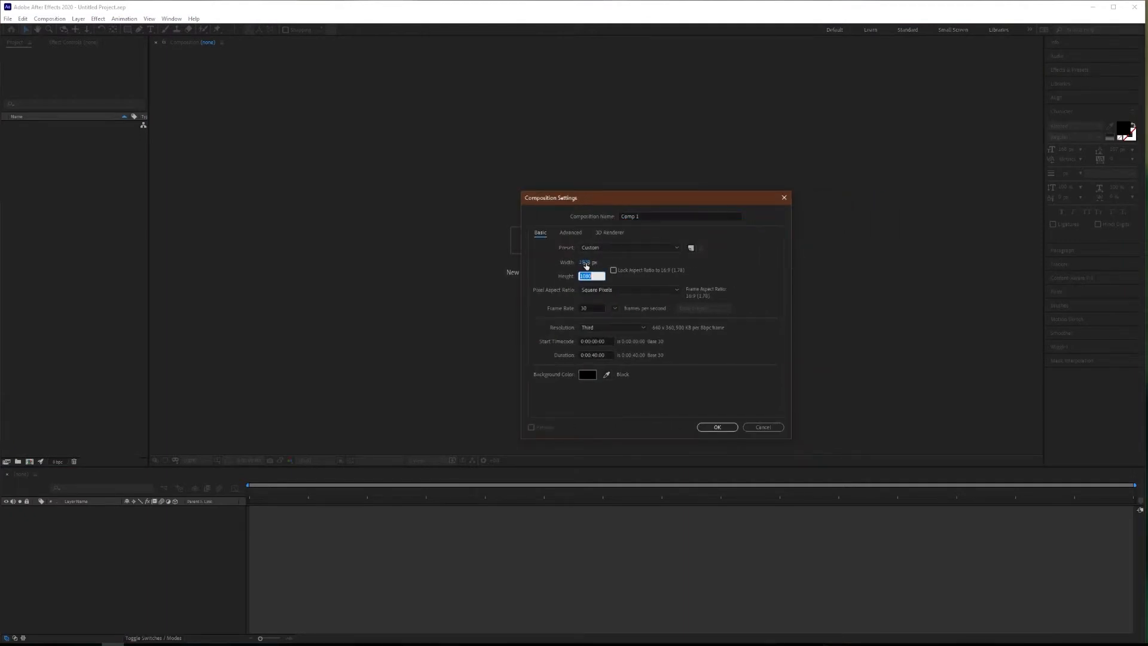
pyautogui.write('1080')
pyautogui.click(658, 215)
pyautogui.write('Lower Third')
pyautogui.click(595, 355)
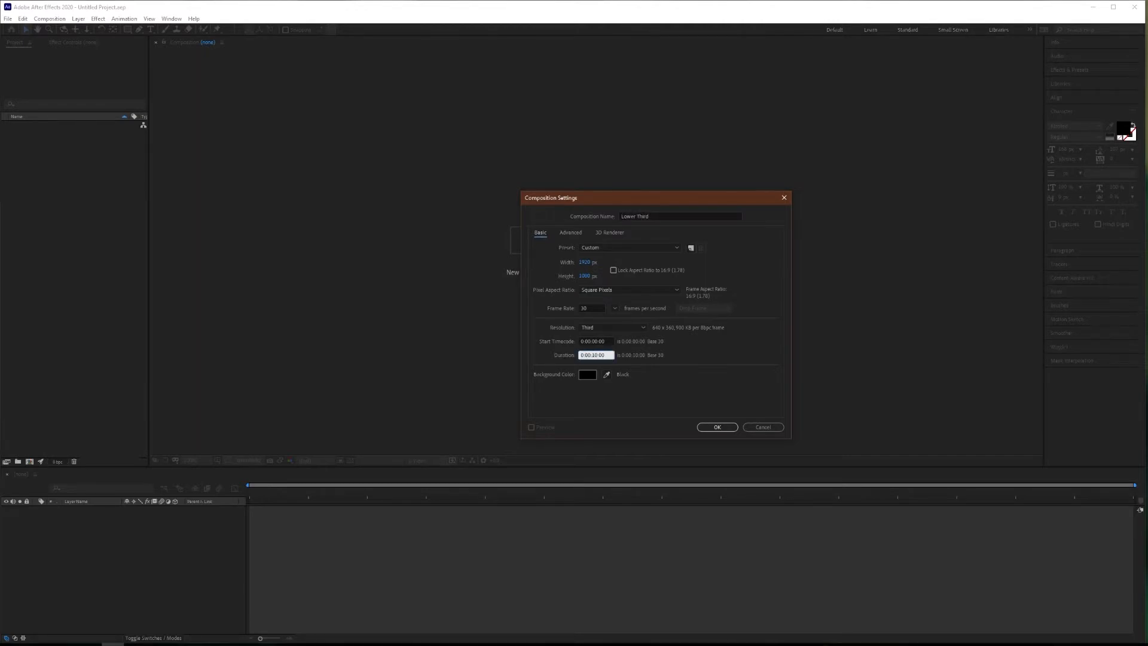
pyautogui.press('Return')
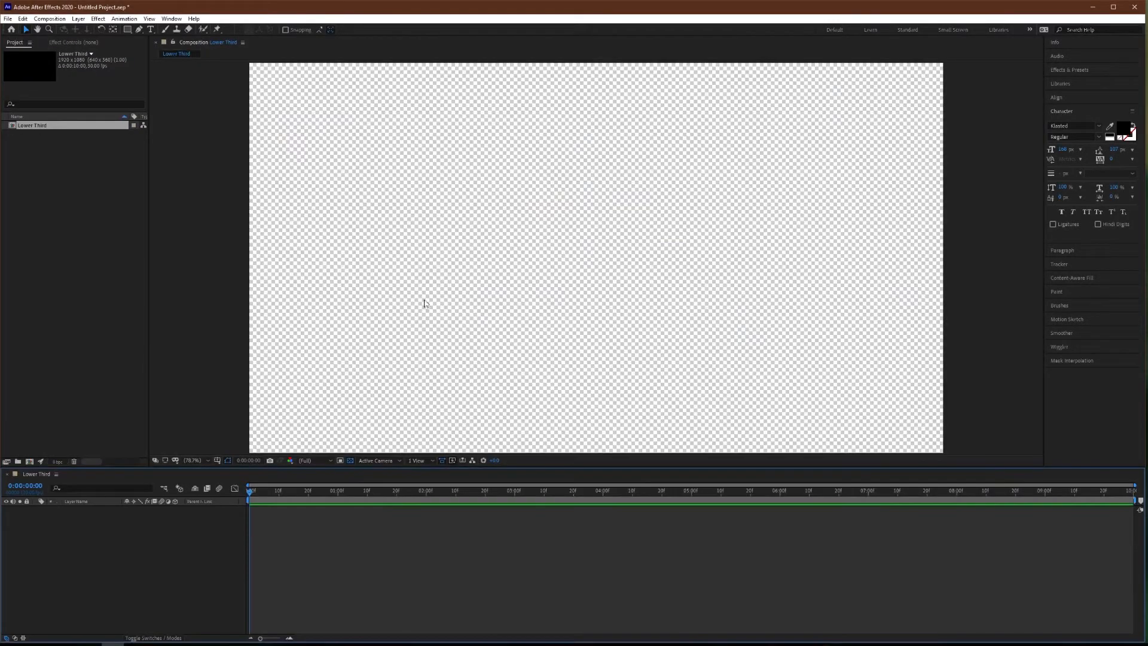
# Open a blank Notepad window and shrink it to a small, wide rectangle over the composition.
pyautogui.write('notepad')
pyautogui.press('Return')
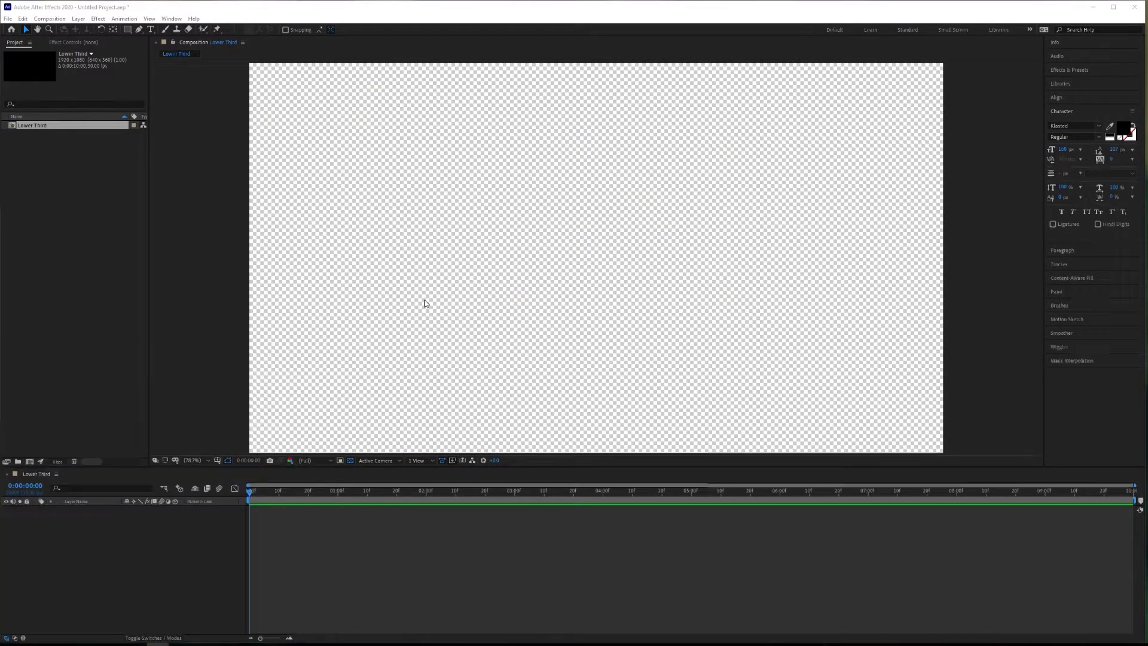
pyautogui.moveTo(803, 136); pyautogui.dragTo(488, 142)
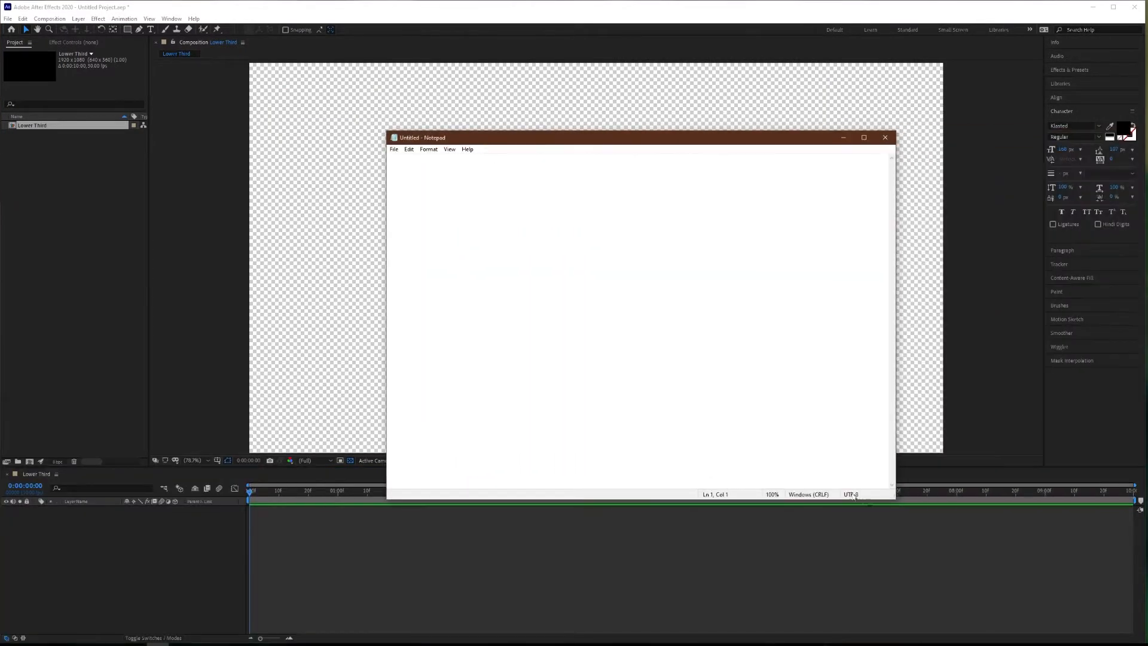
pyautogui.moveTo(897, 494); pyautogui.dragTo(780, 310)
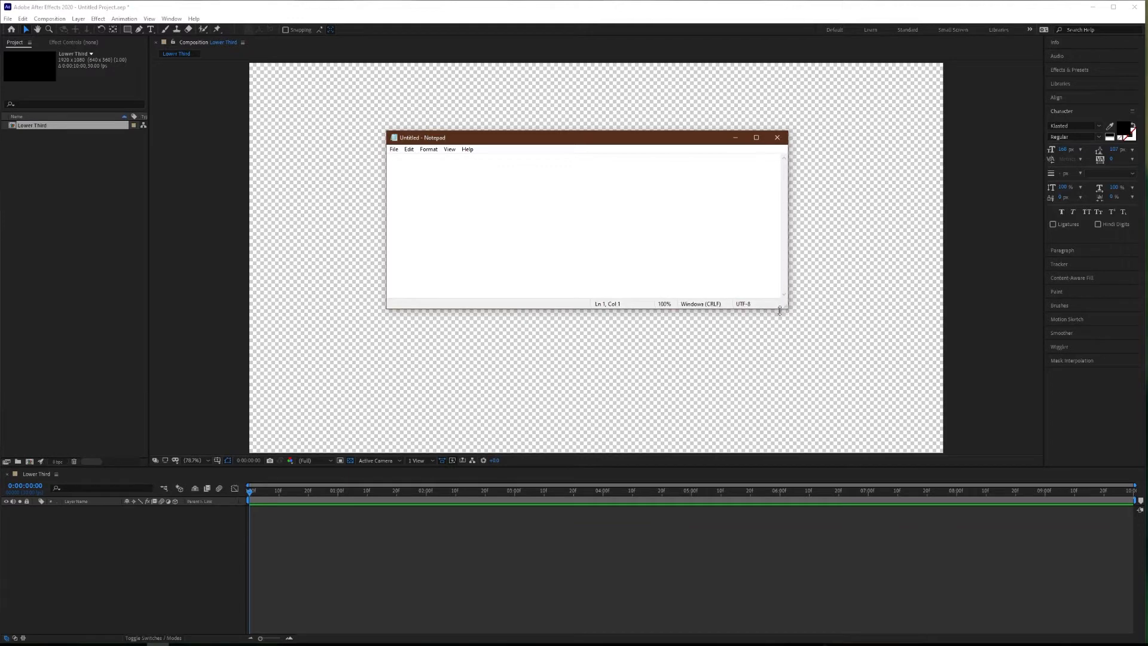
pyautogui.moveTo(591, 139); pyautogui.dragTo(532, 188)
pyautogui.moveTo(730, 352); pyautogui.dragTo(691, 350)
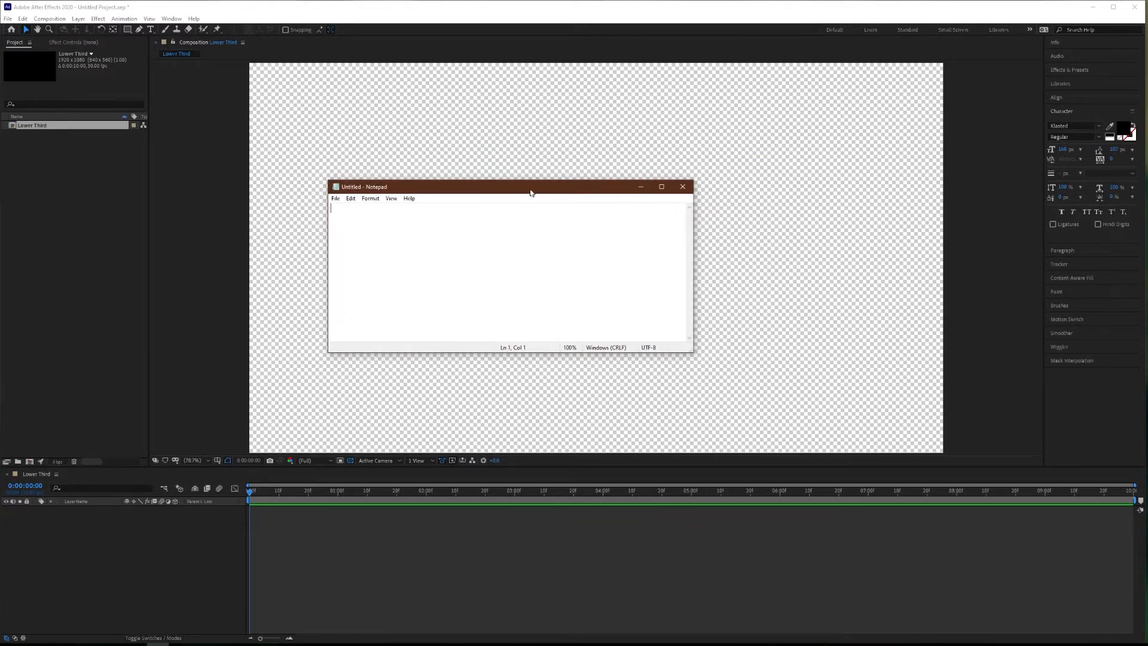
pyautogui.moveTo(531, 192); pyautogui.dragTo(561, 207)
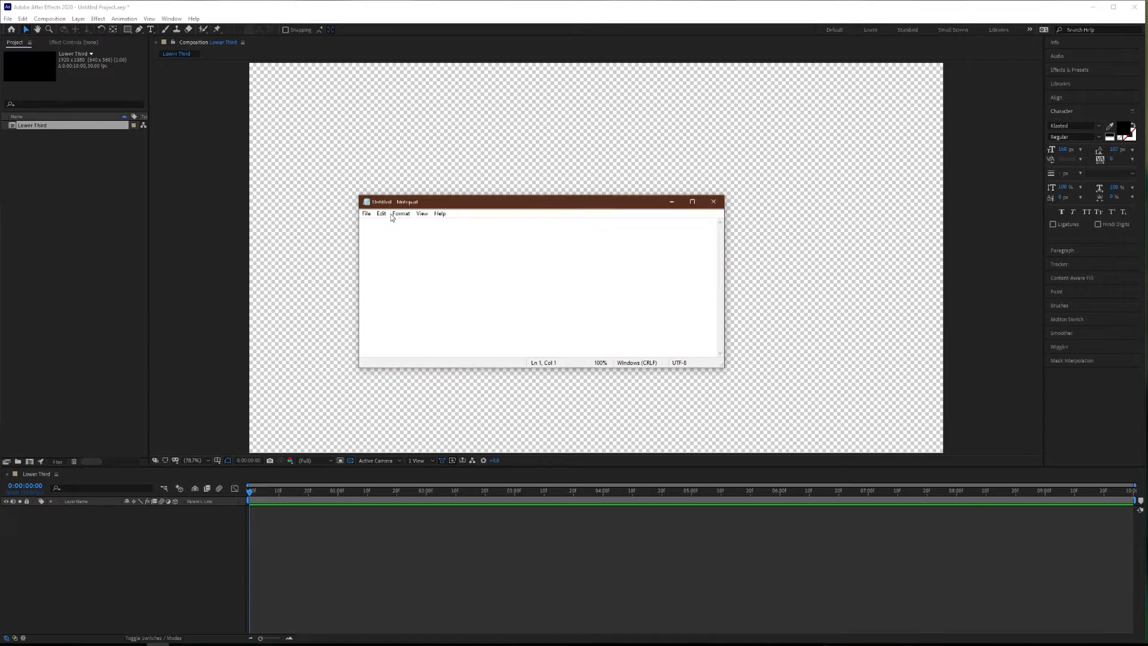
# Save the blank Notepad document to the Desktop as Who Am I.txt.
pyautogui.hotkey('ctrl', 's')
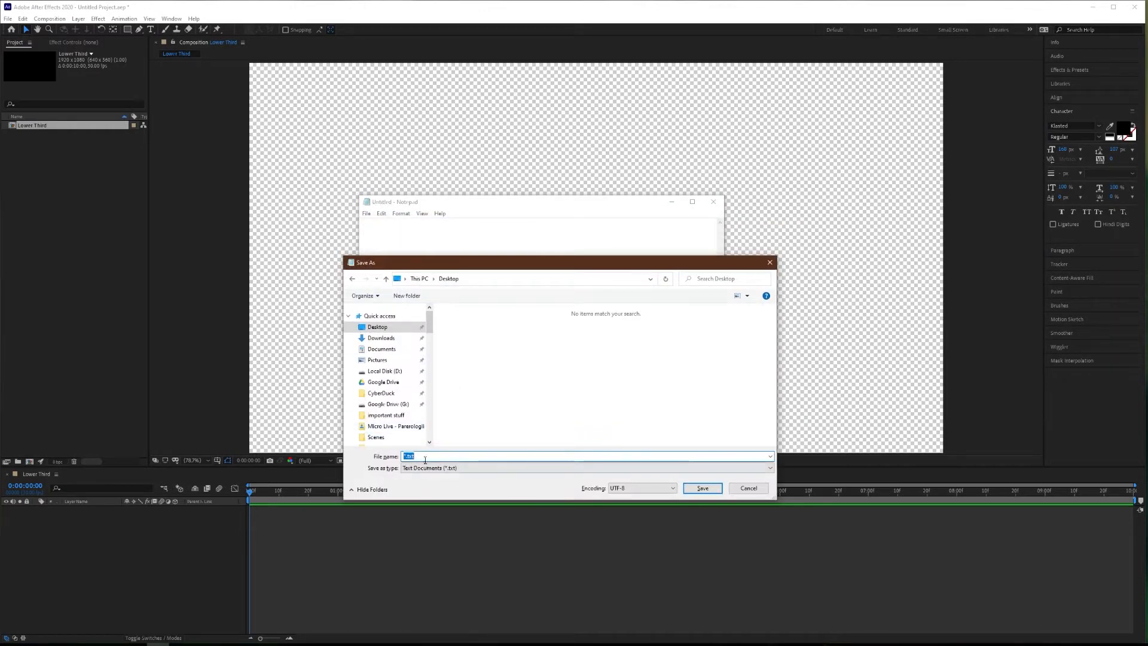
pyautogui.press('BackSpace')
pyautogui.click(703, 488)
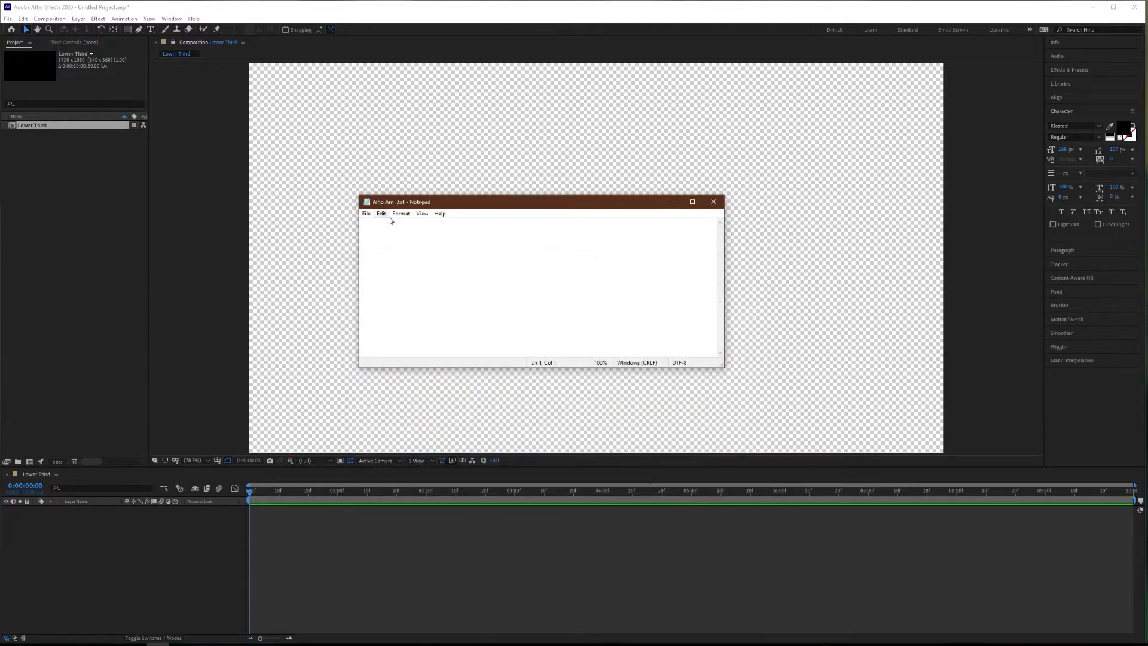
pyautogui.moveTo(433, 204); pyautogui.dragTo(435, 205)
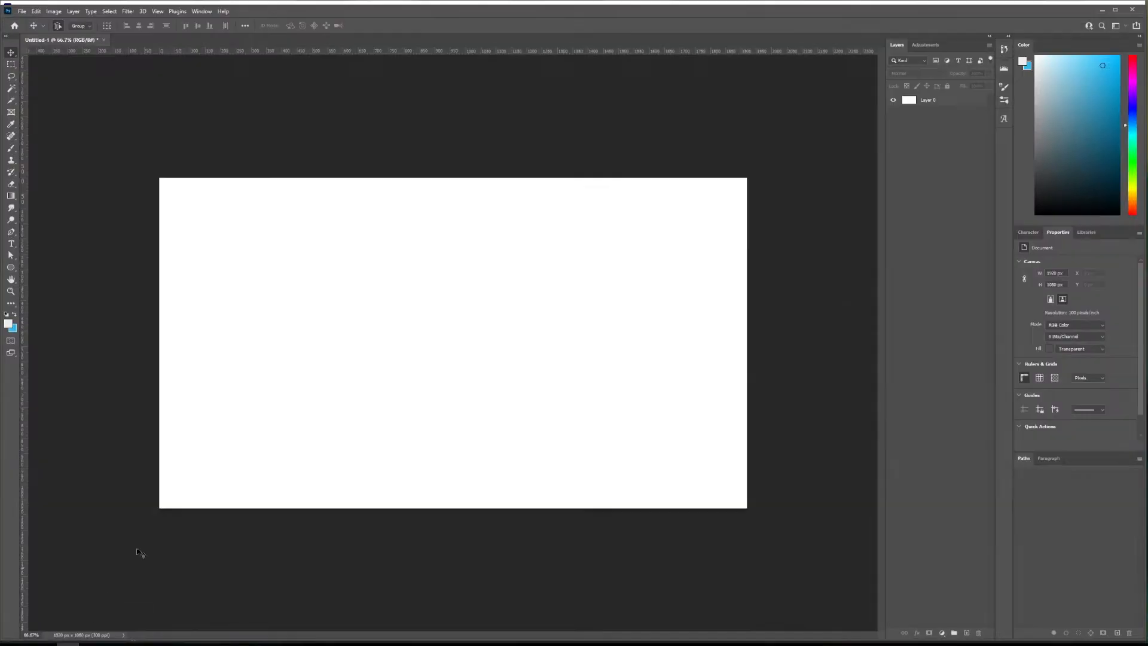
# Bring the Notepad window in front of Photoshop's white canvas, shrink it further and place it fully over the white area.
pyautogui.click(158, 644)
pyautogui.moveTo(503, 196); pyautogui.dragTo(410, 240)
pyautogui.moveTo(628, 408); pyautogui.dragTo(523, 341)
pyautogui.moveTo(407, 250); pyautogui.dragTo(443, 281)
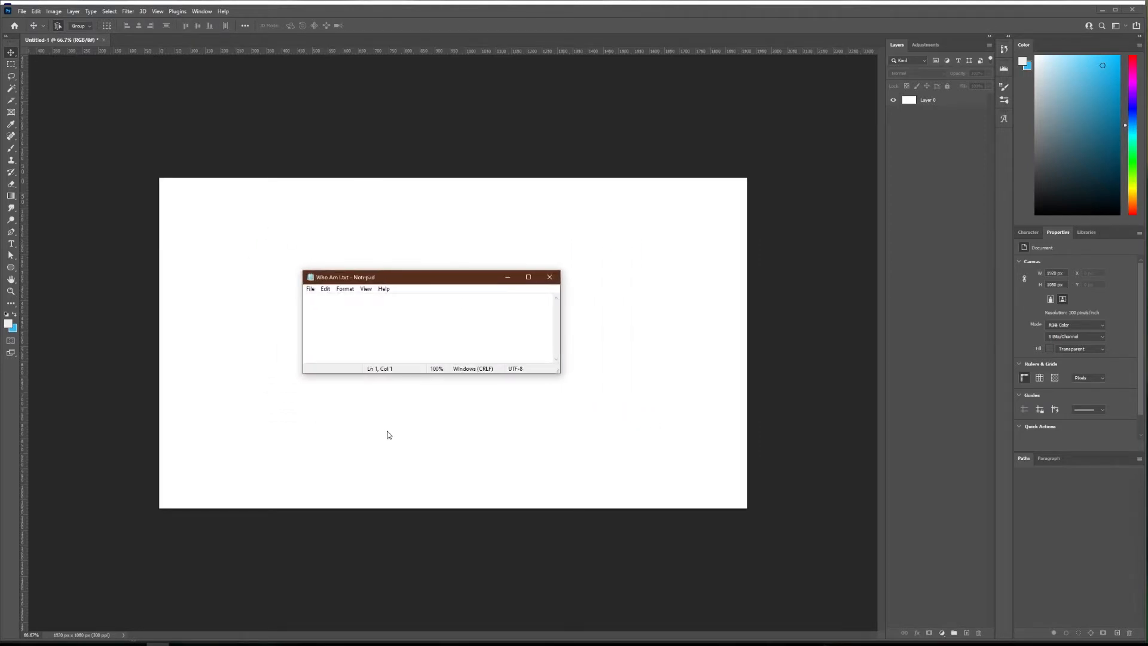
# Capture a rectangular screen snip of the Notepad window with a white margin around it, then minimize Notepad.
pyautogui.press('super+shift+s')
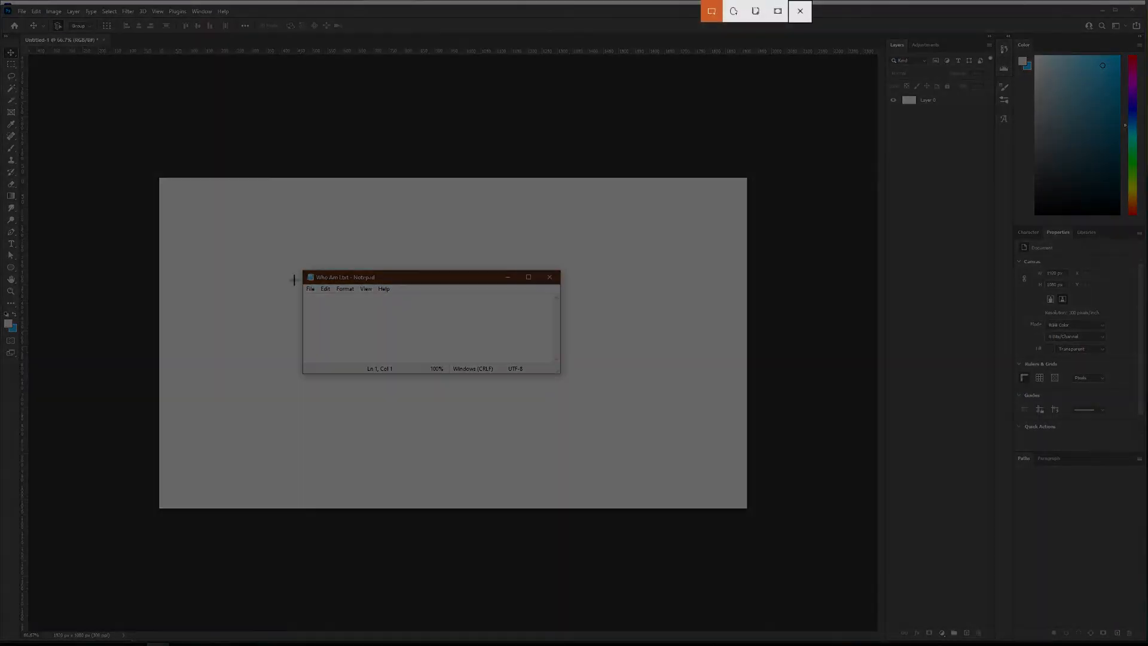
pyautogui.moveTo(277, 245)
pyautogui.mouseDown()
pyautogui.moveTo(470, 364)
pyautogui.moveTo(620, 402)
pyautogui.moveTo(593, 408)
pyautogui.mouseUp()
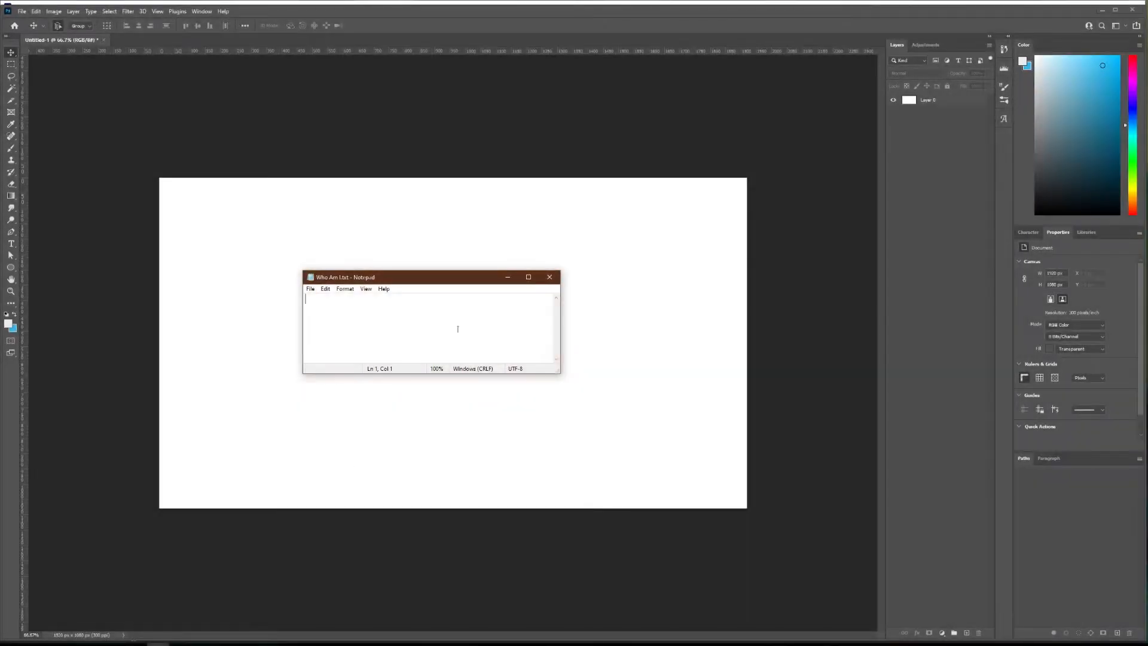
pyautogui.click(508, 278)
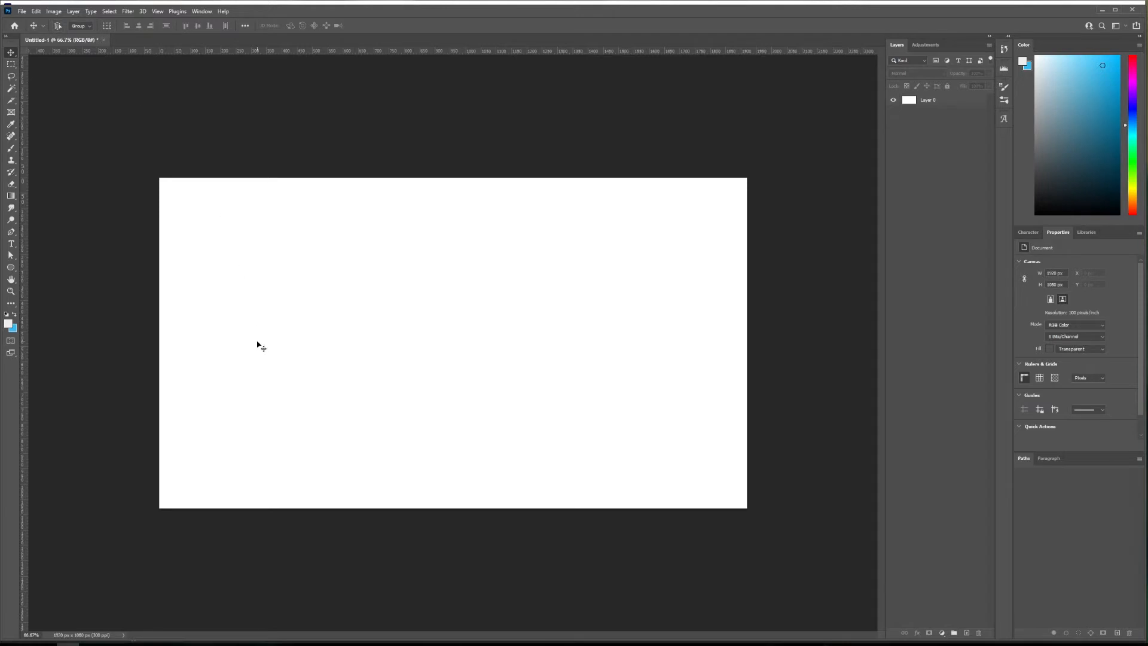
# Paste the Notepad screenshot into the Photoshop document and move it to the lower middle of the canvas.
pyautogui.hotkey('ctrl', 'v')
pyautogui.moveTo(442, 310); pyautogui.dragTo(411, 355)
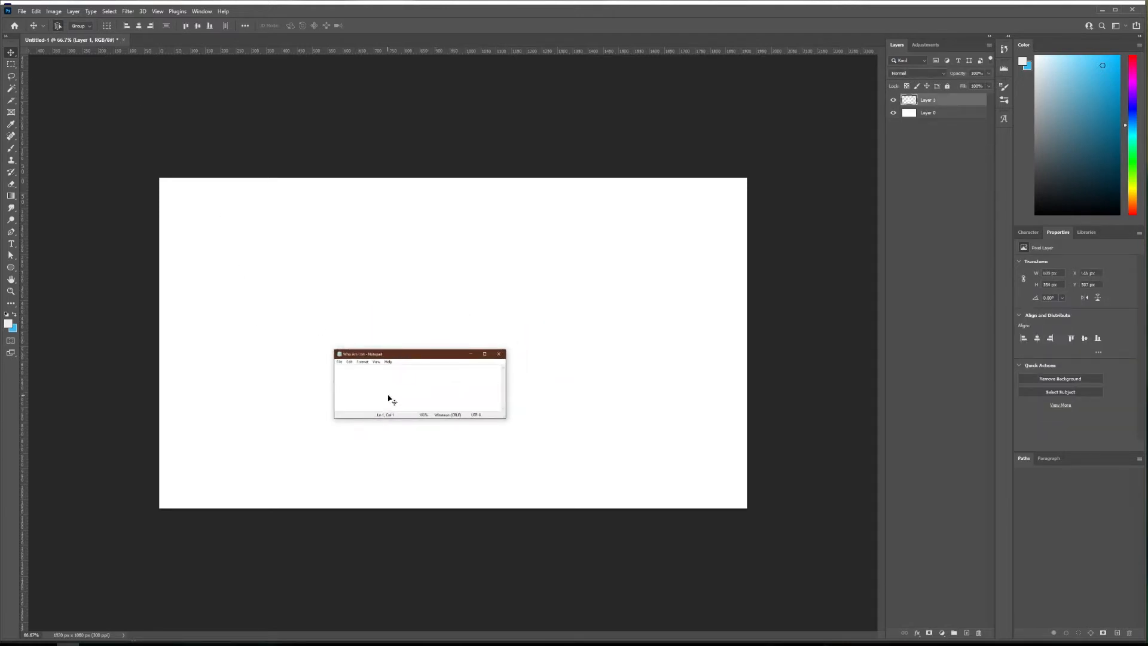
pyautogui.scroll(4, 411, 379)
pyautogui.scroll(-3, 410, 379)
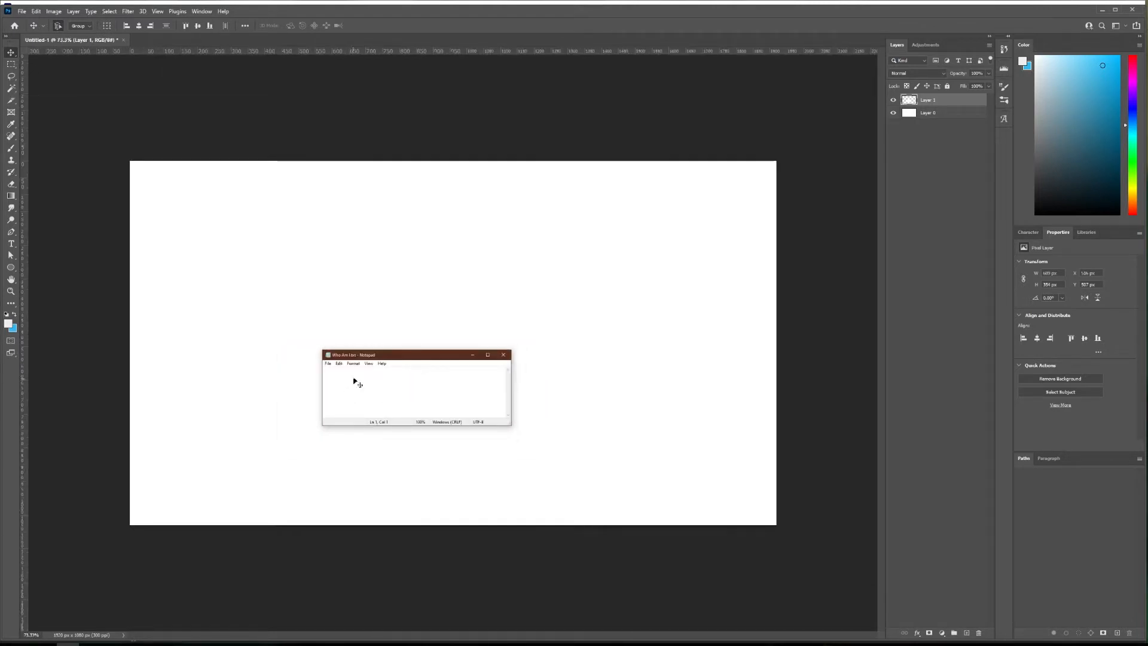
# Enlarge the pasted Notepad screenshot with Free Transform and center it in the lower part of the canvas.
pyautogui.hotkey('ctrl', 't')
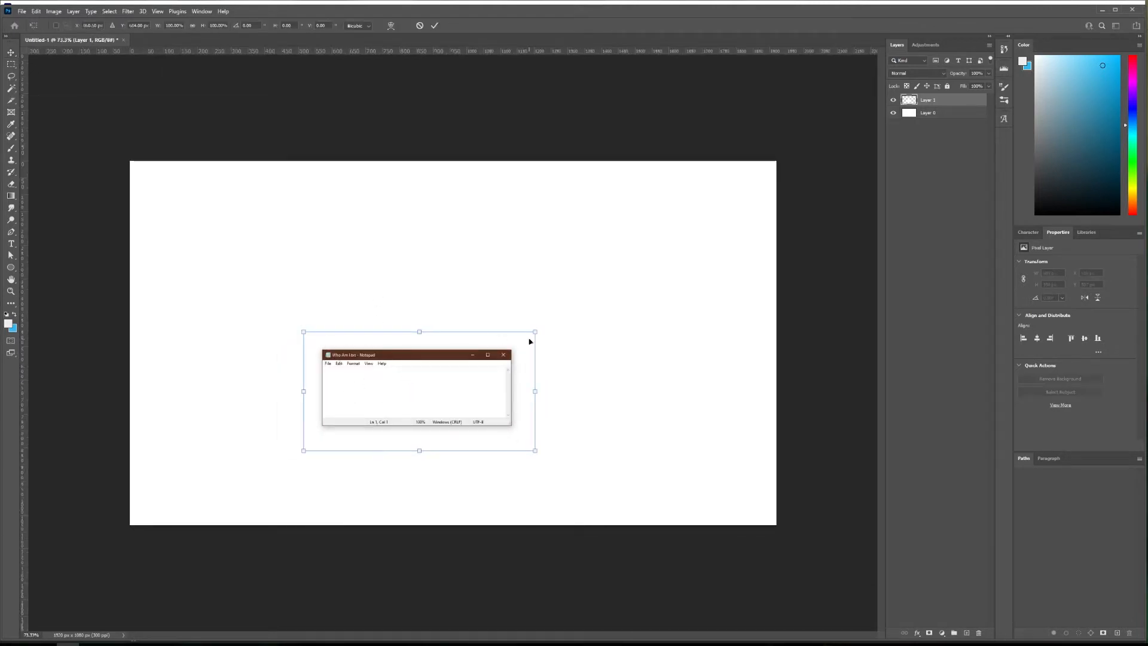
pyautogui.moveTo(534, 332); pyautogui.dragTo(660, 266)
pyautogui.moveTo(490, 309); pyautogui.dragTo(460, 358)
pyautogui.click(13, 54)
pyautogui.click(304, 334)
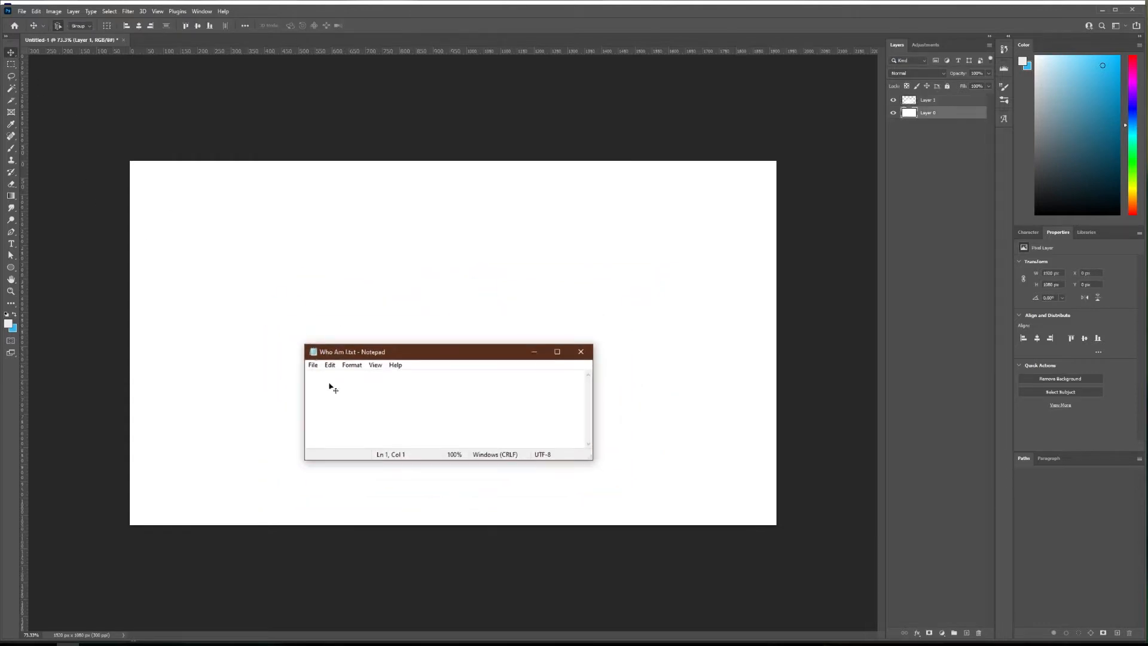
# Cover the texts in the Notepad screenshot's status bar with matching rectangles and hide the white background layer.
pyautogui.scroll(8, 379, 429)
pyautogui.moveTo(402, 419); pyautogui.dragTo(378, 352)
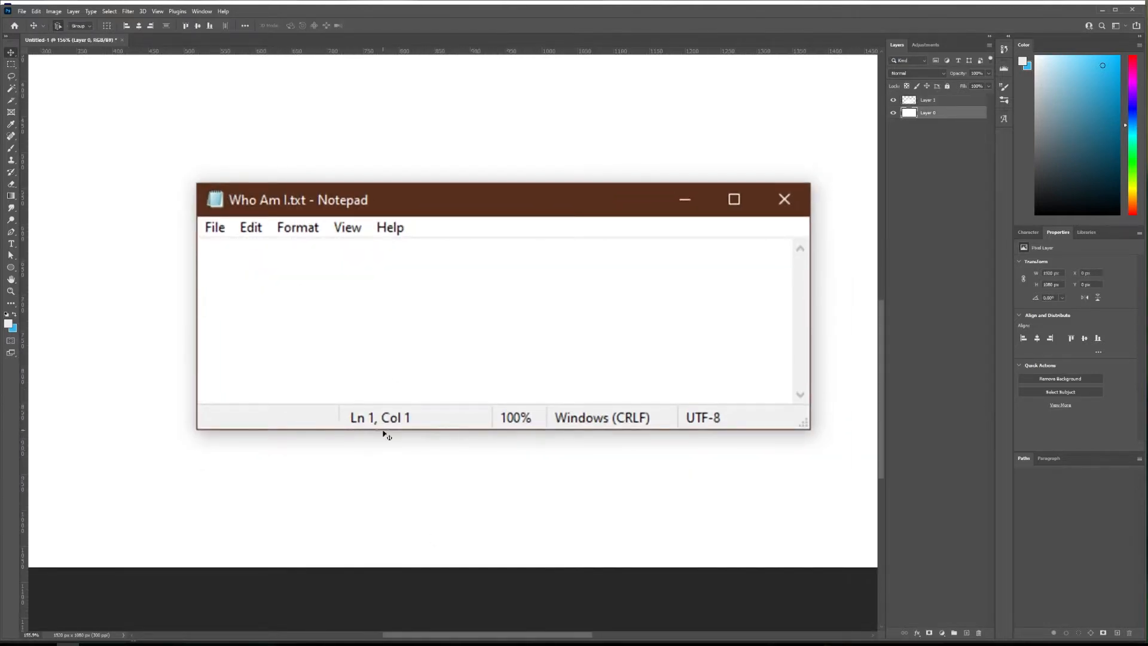
pyautogui.scroll(1, 378, 432)
pyautogui.scroll(1, 320, 418)
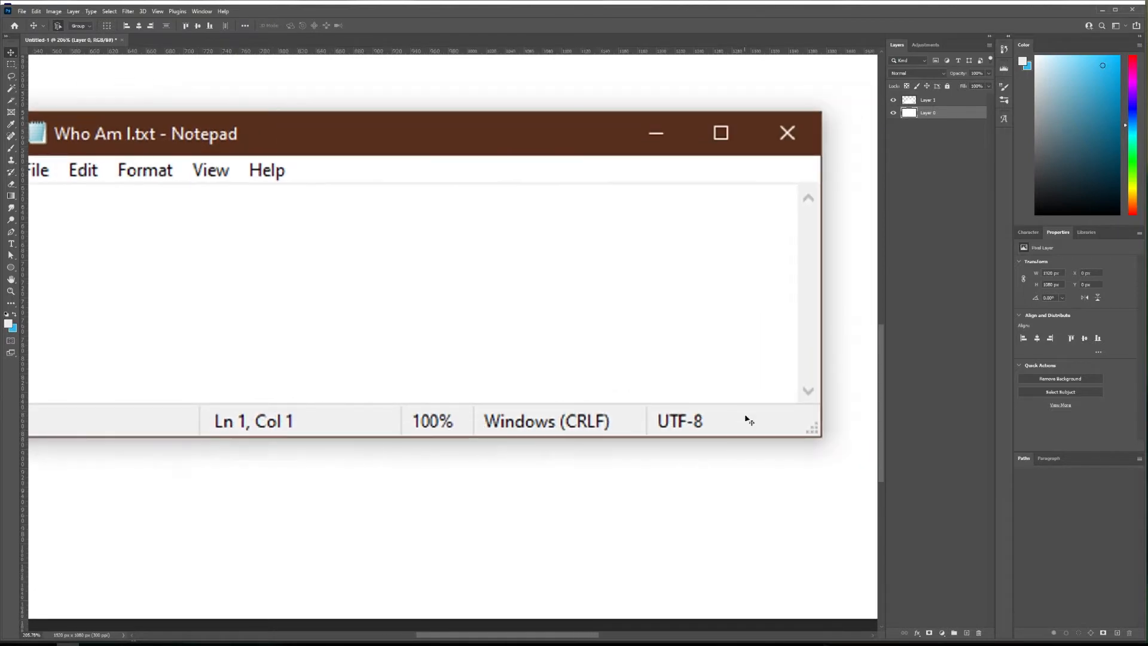
pyautogui.moveTo(210, 384); pyautogui.dragTo(328, 367)
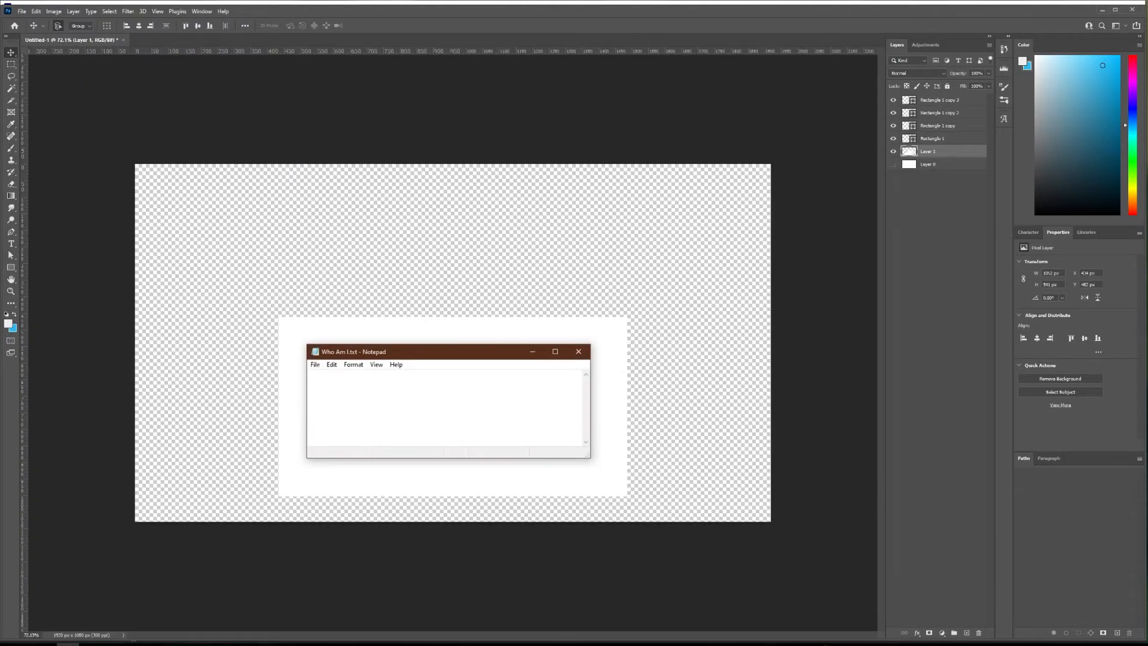
# Remove the white margin around the Notepad window with the Magic Wand and merge the rectangles with the screenshot layer.
pyautogui.press('w')
pyautogui.click(205, 409)
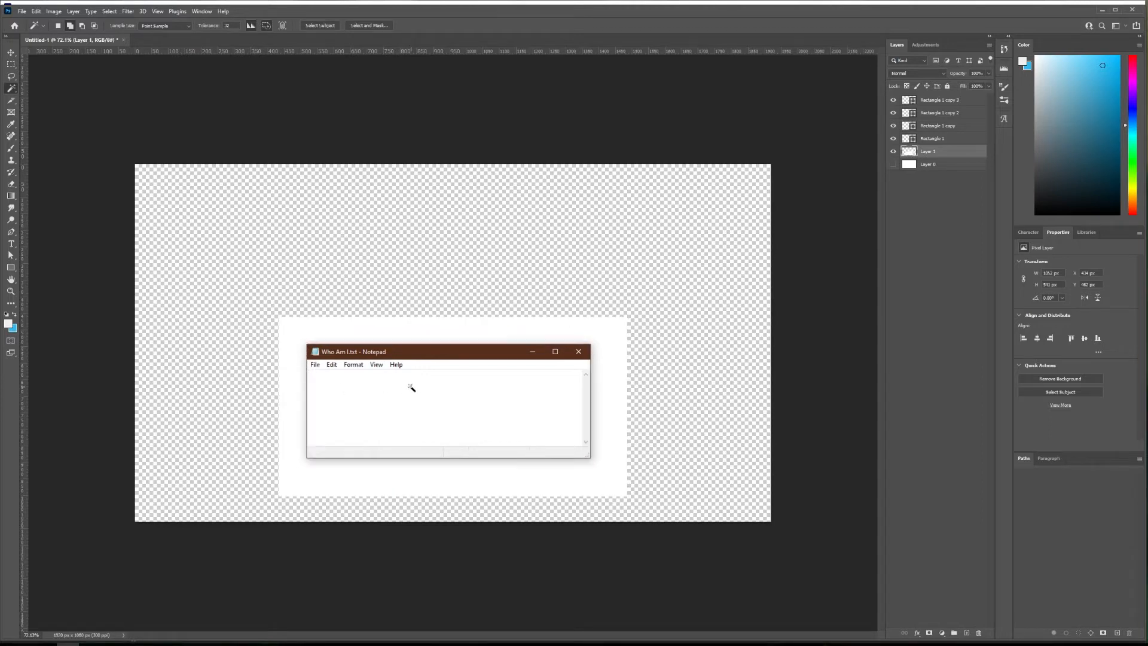
pyautogui.scroll(2, 305, 400)
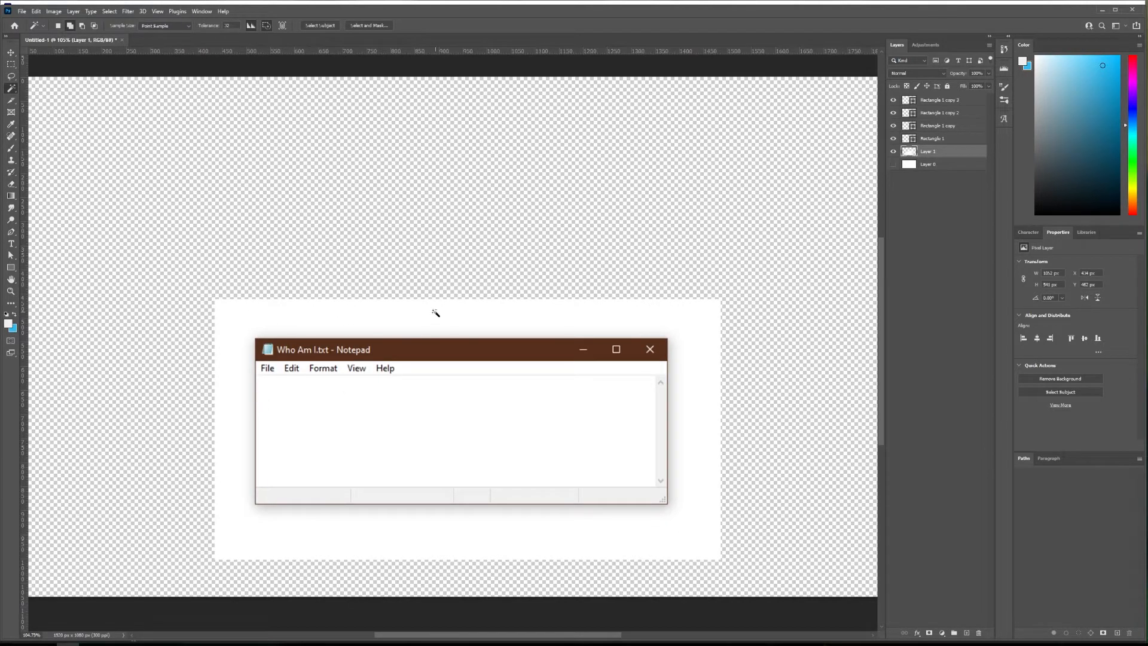
pyautogui.rightClick(410, 312)
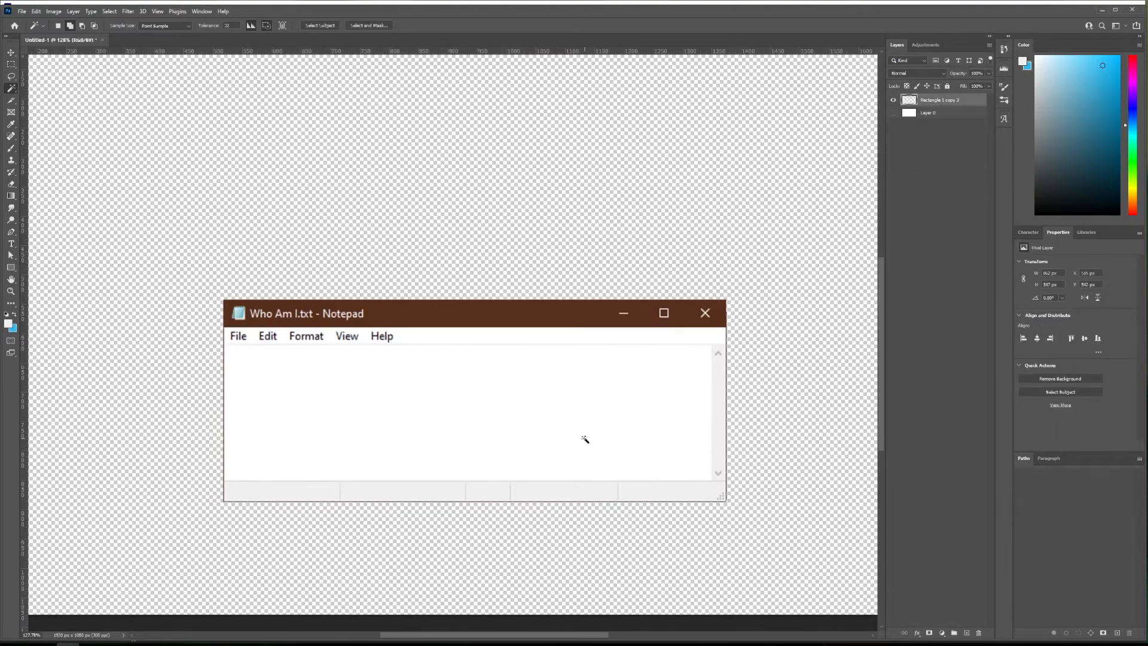
pyautogui.scroll(-4, 416, 398)
pyautogui.press('v')
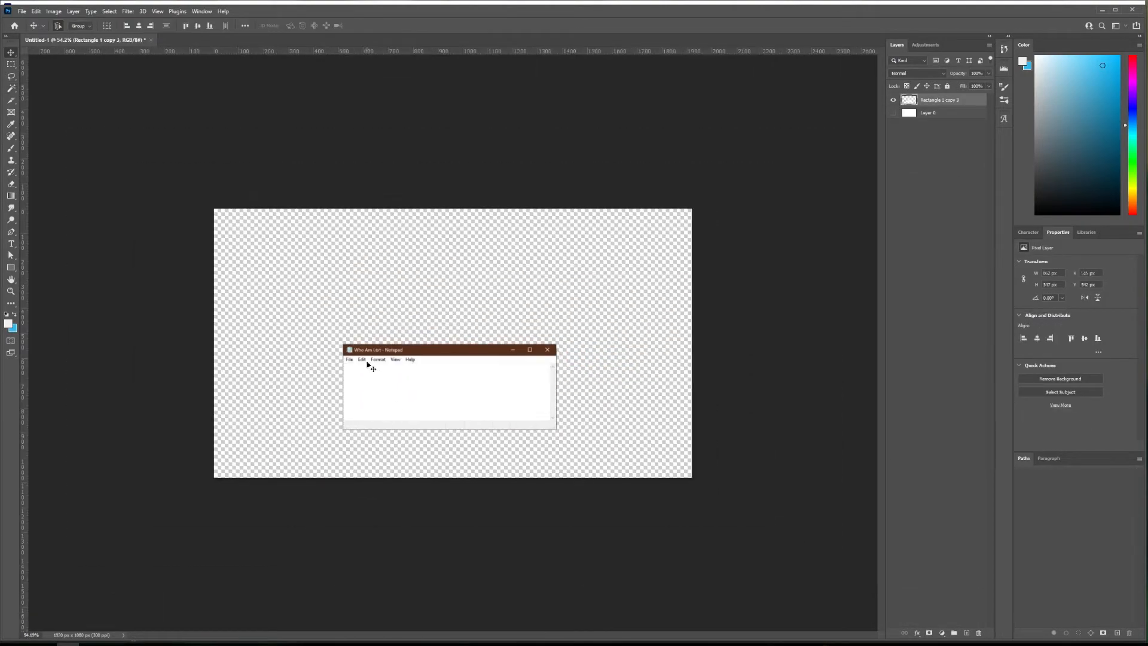
# Save the Photoshop document to the Desktop as Notepad.psd.
pyautogui.hotkey('ctrl', 's')
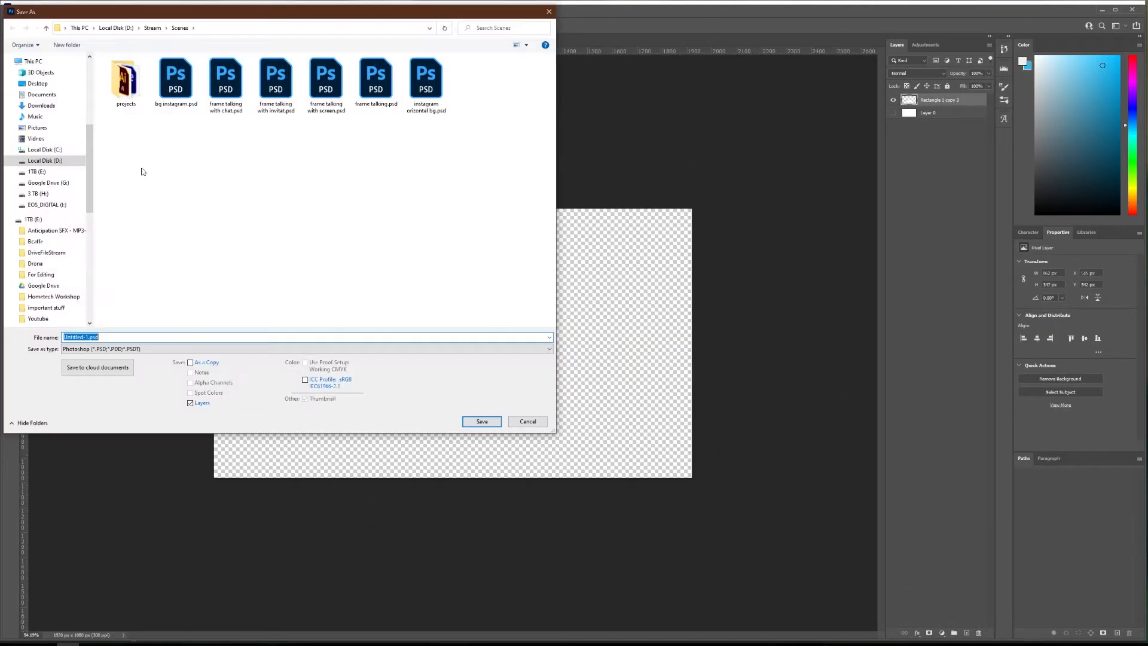
pyautogui.click(124, 348)
pyautogui.click(124, 336)
pyautogui.click(113, 338)
pyautogui.click(98, 337)
pyautogui.moveTo(88, 336); pyautogui.dragTo(45, 331)
pyautogui.press('BackSpace')
pyautogui.write('Who')
pyautogui.hotkey('ctrl', 'a')
pyautogui.write('N')
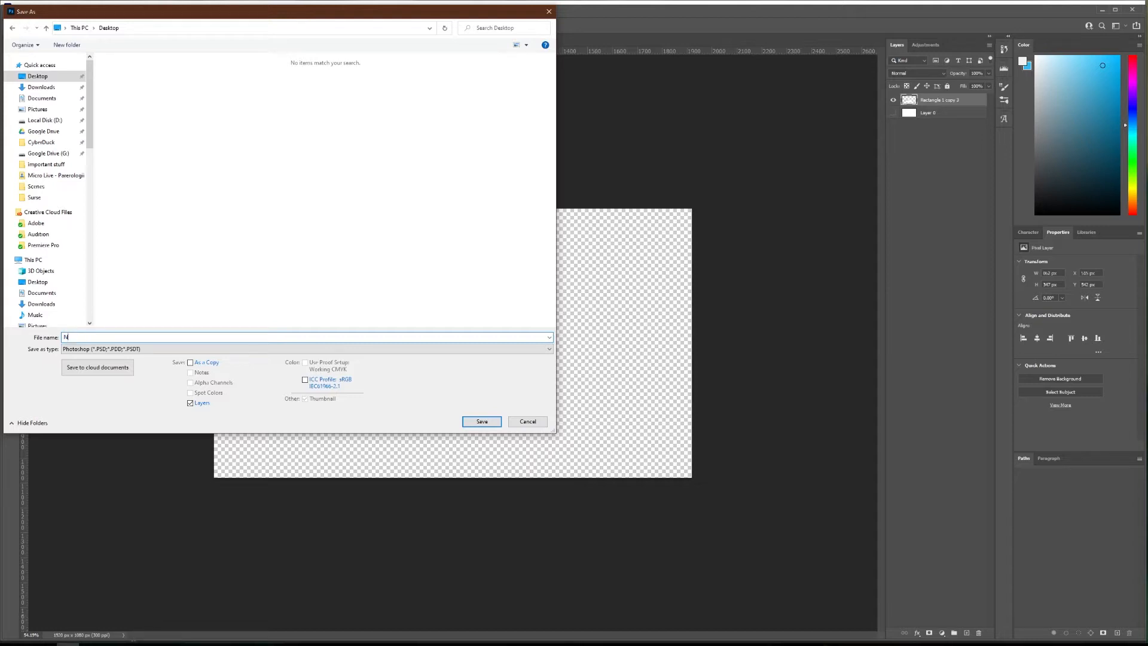
pyautogui.press('Return')
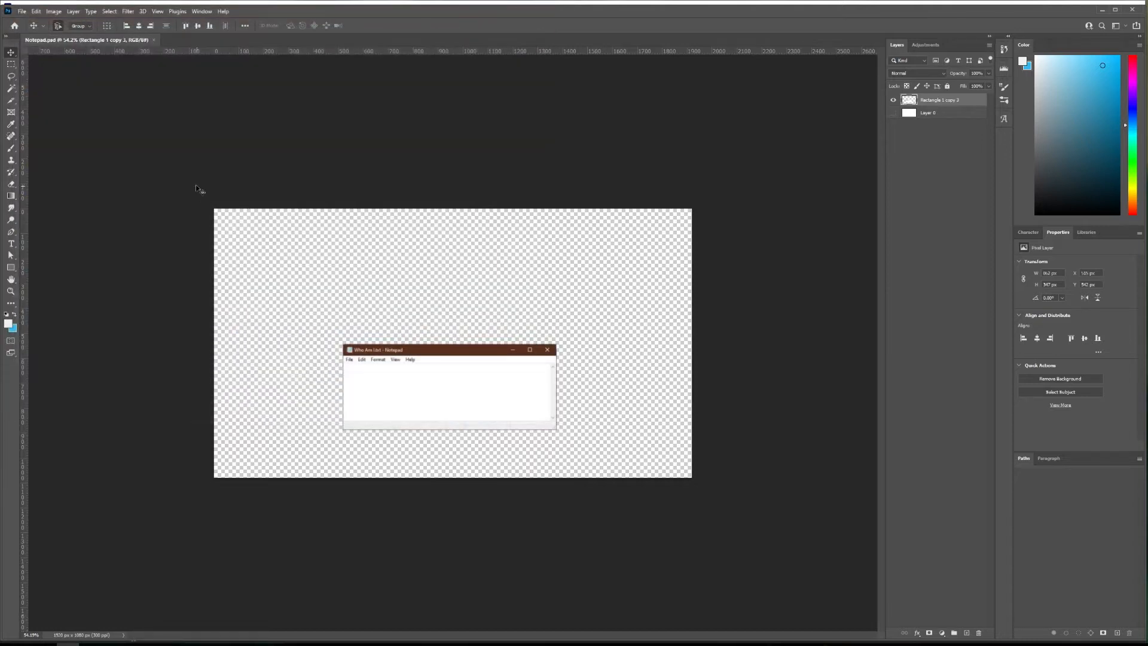
# Switch to After Effects, import Notepad.psd as Composition - Retain Layer Sizes with editable layer styles, and add it to the Lower Third composition.
pyautogui.click(1103, 11)
pyautogui.moveTo(0, 521); pyautogui.dragTo(83, 538)
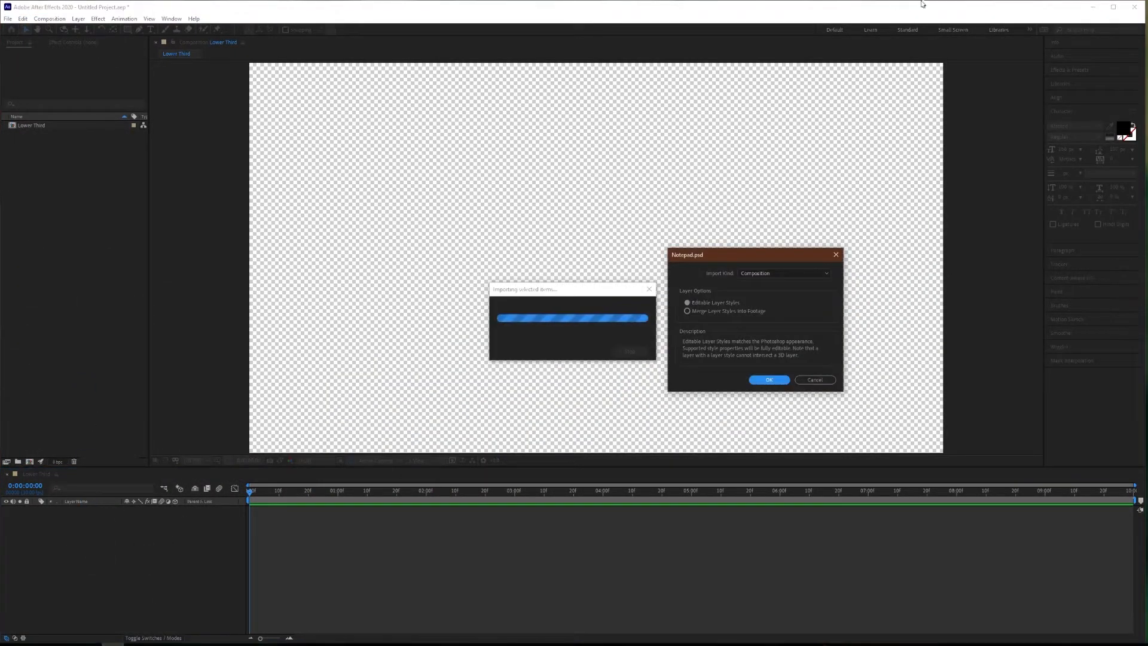
pyautogui.moveTo(765, 261); pyautogui.dragTo(674, 241)
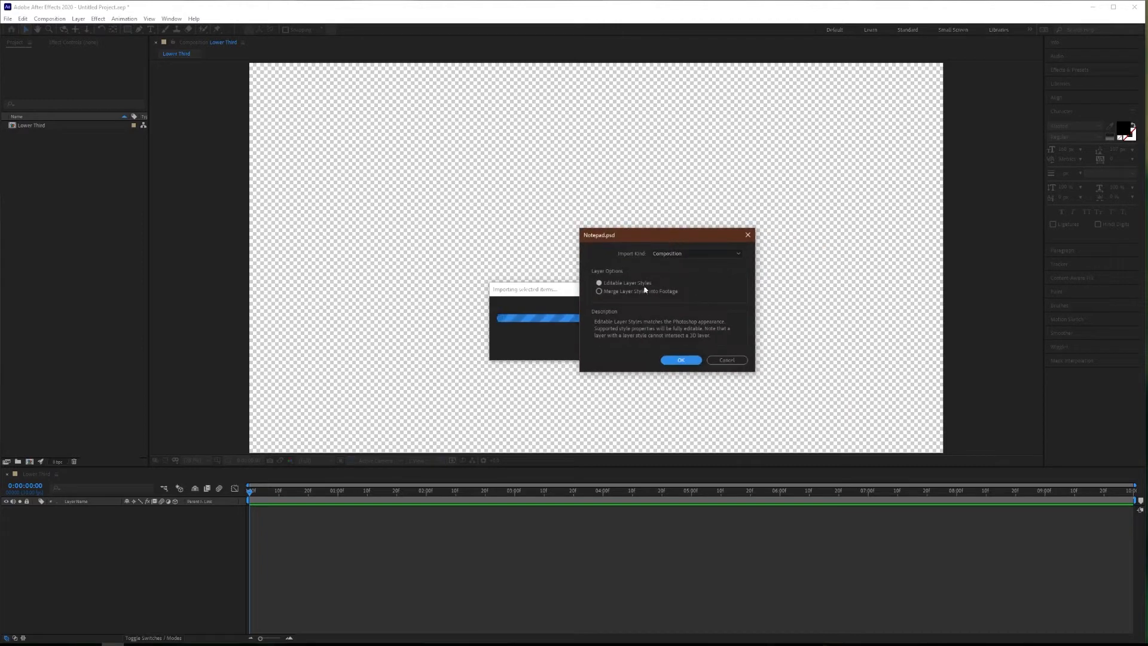
pyautogui.click(673, 254)
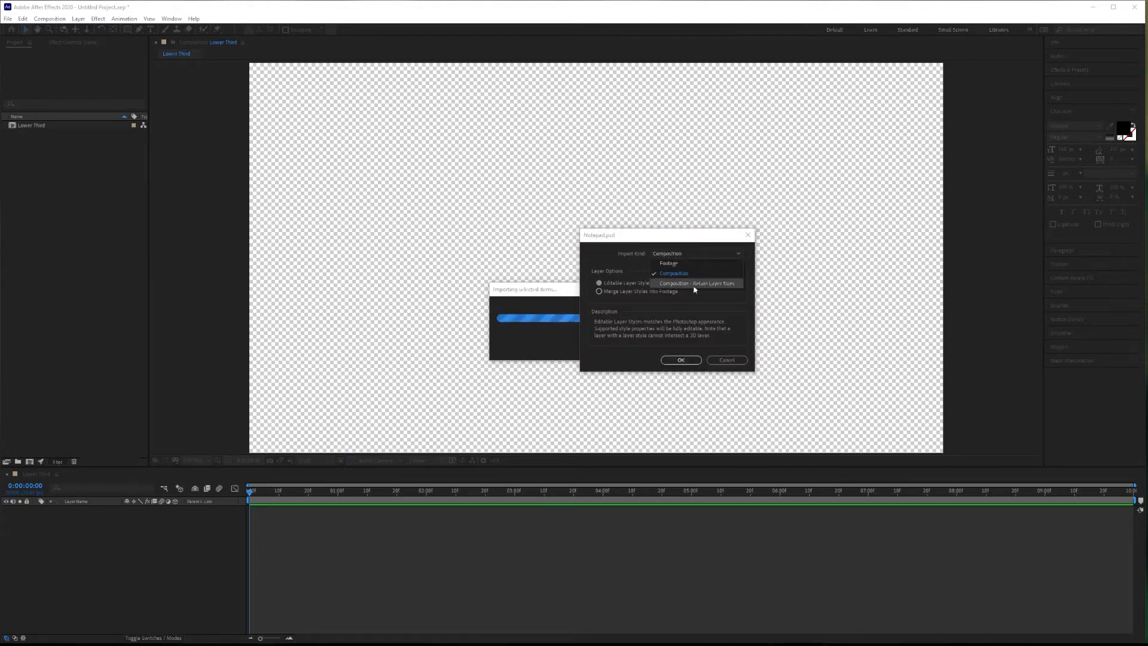
pyautogui.click(708, 284)
pyautogui.click(691, 255)
pyautogui.click(707, 285)
pyautogui.click(688, 360)
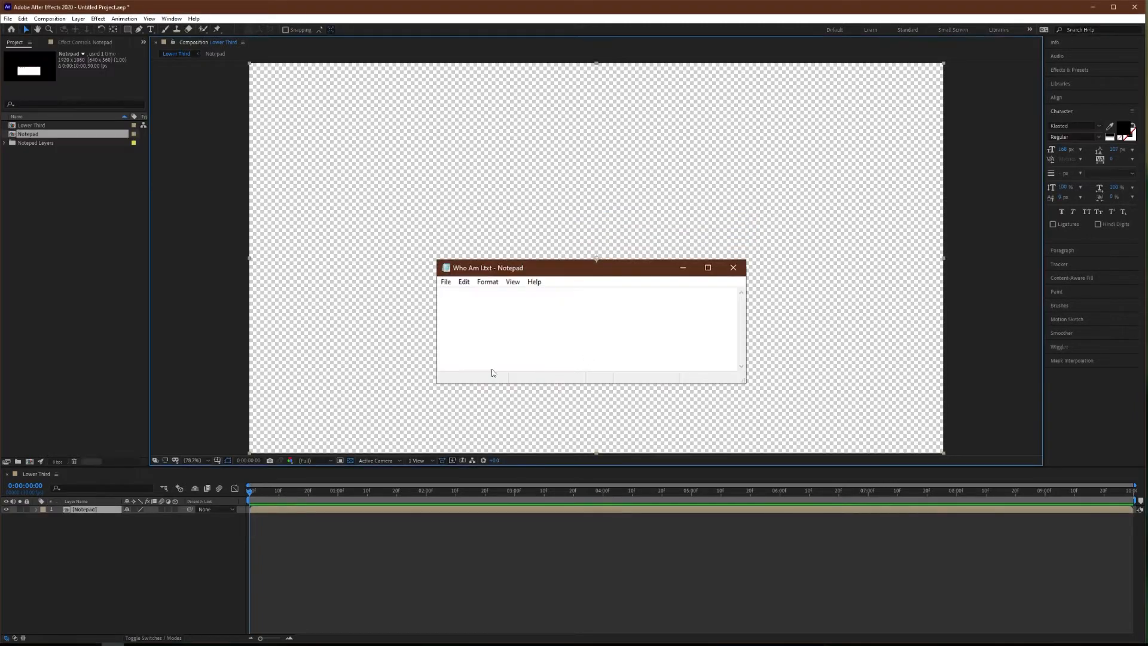
pyautogui.click(286, 538)
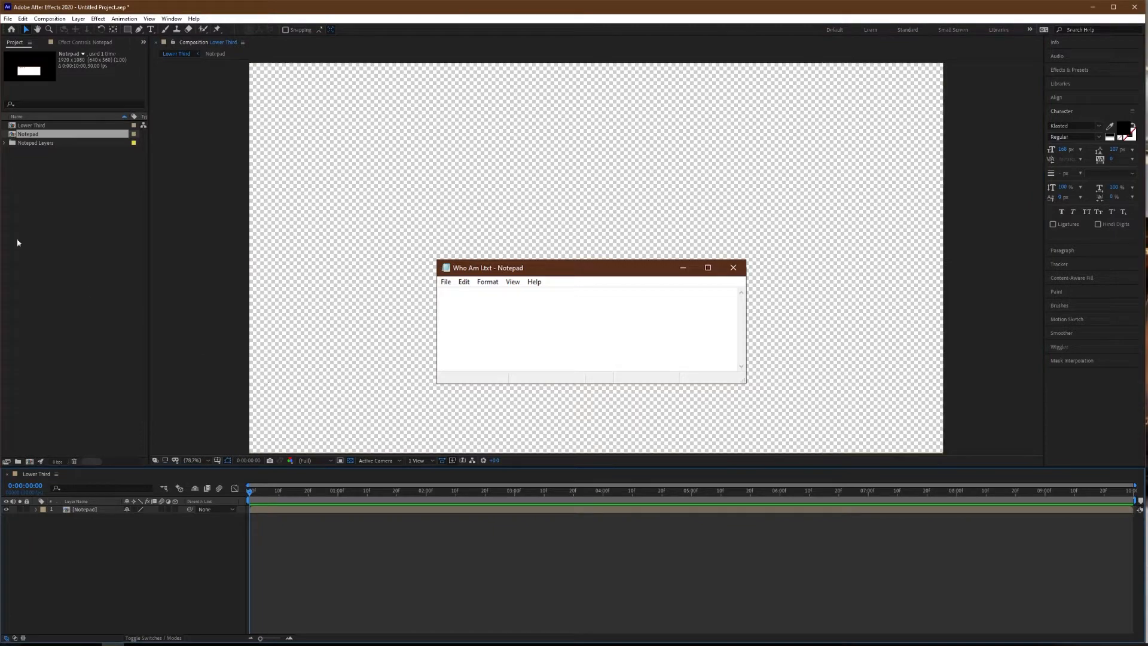
# Import the cursor image img_497747.png, place it above the Notepad layer in Lower Third and show its Position property.
pyautogui.click(23, 645)
pyautogui.moveTo(1068, 121); pyautogui.dragTo(88, 509)
pyautogui.press('p')
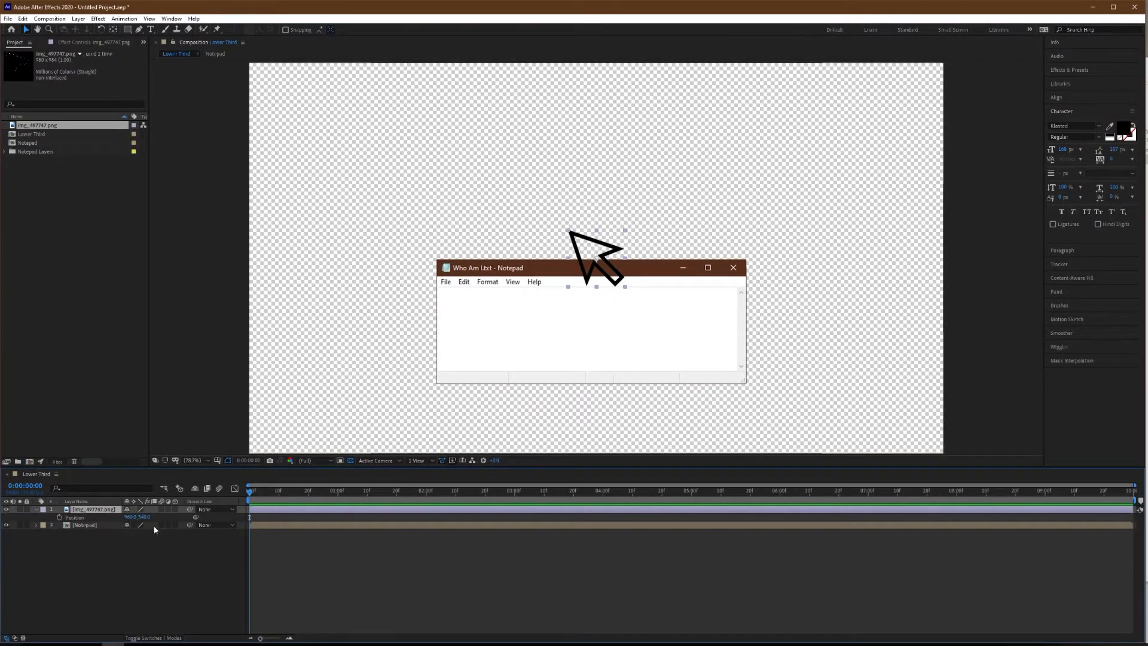
# Move the cursor image onto the Notepad title bar and place its anchor point at the arrow's tip.
pyautogui.moveTo(128, 516); pyautogui.dragTo(189, 515)
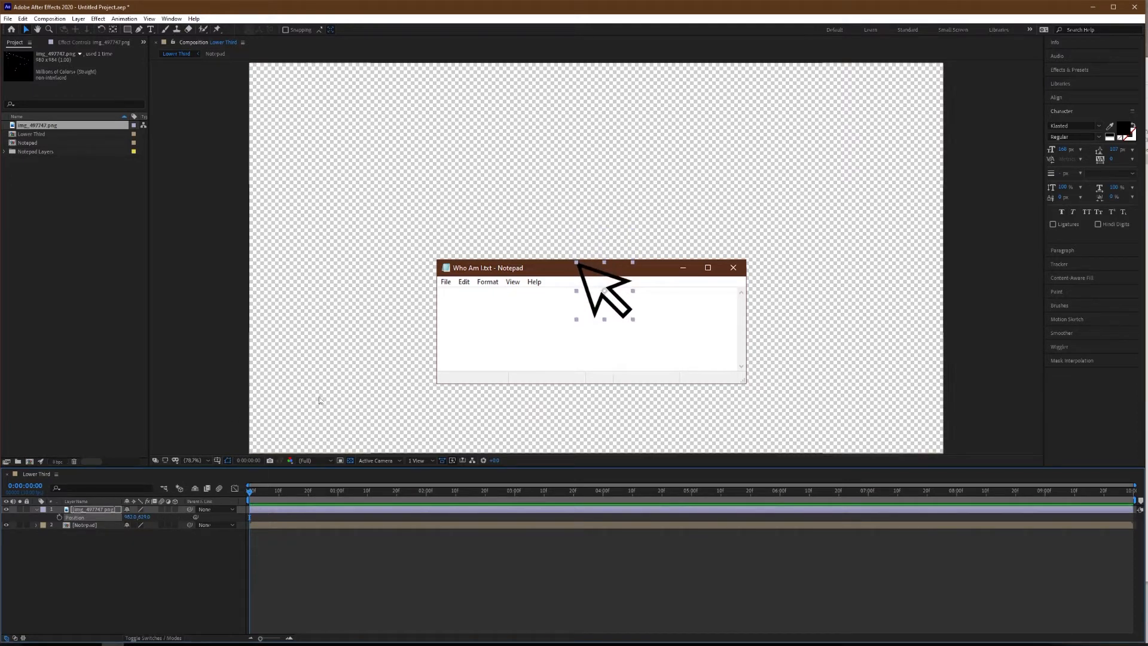
pyautogui.scroll(5, 610, 318)
pyautogui.scroll(-5, 584, 314)
pyautogui.scroll(3, 587, 306)
pyautogui.moveTo(634, 228); pyautogui.dragTo(629, 318)
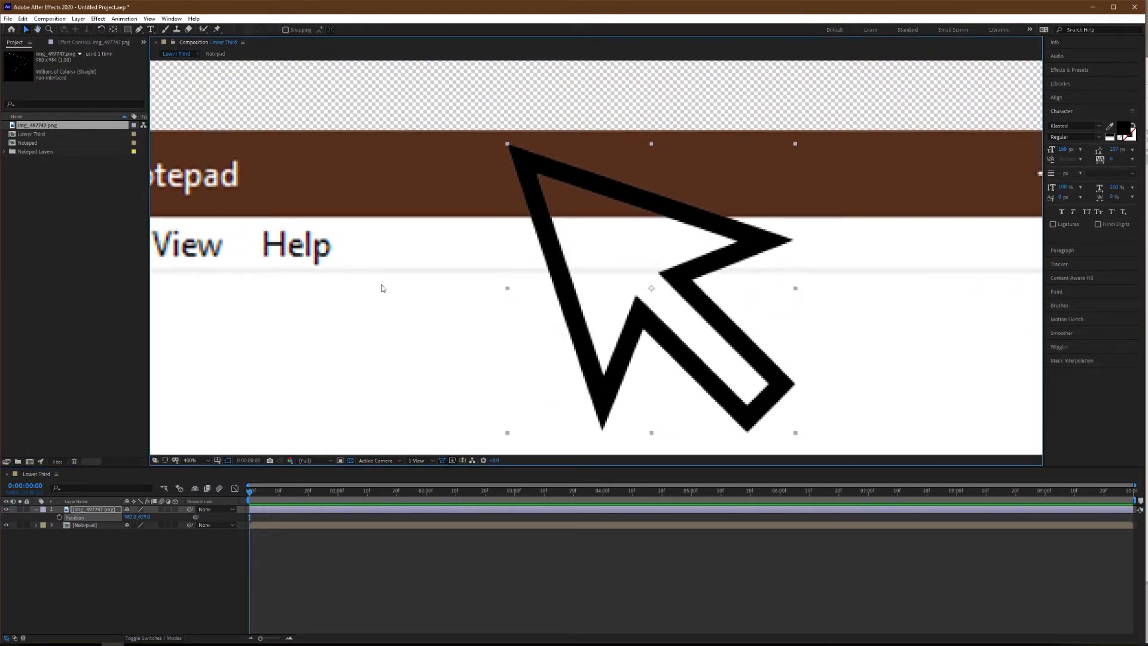
pyautogui.click(385, 634)
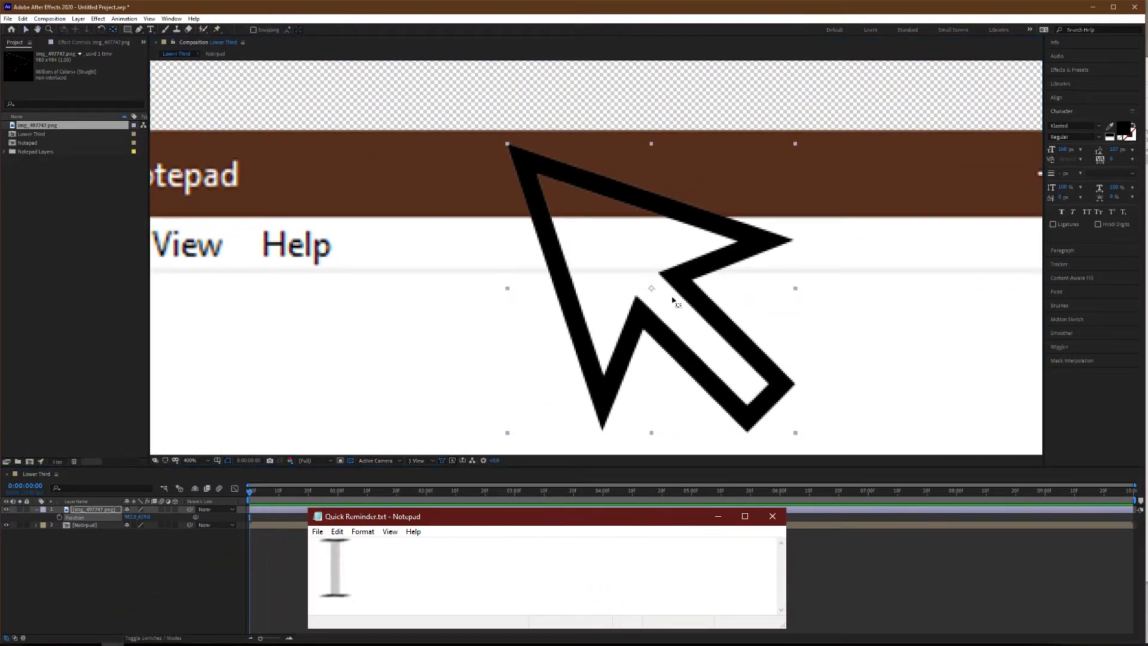
pyautogui.moveTo(652, 290); pyautogui.dragTo(510, 147)
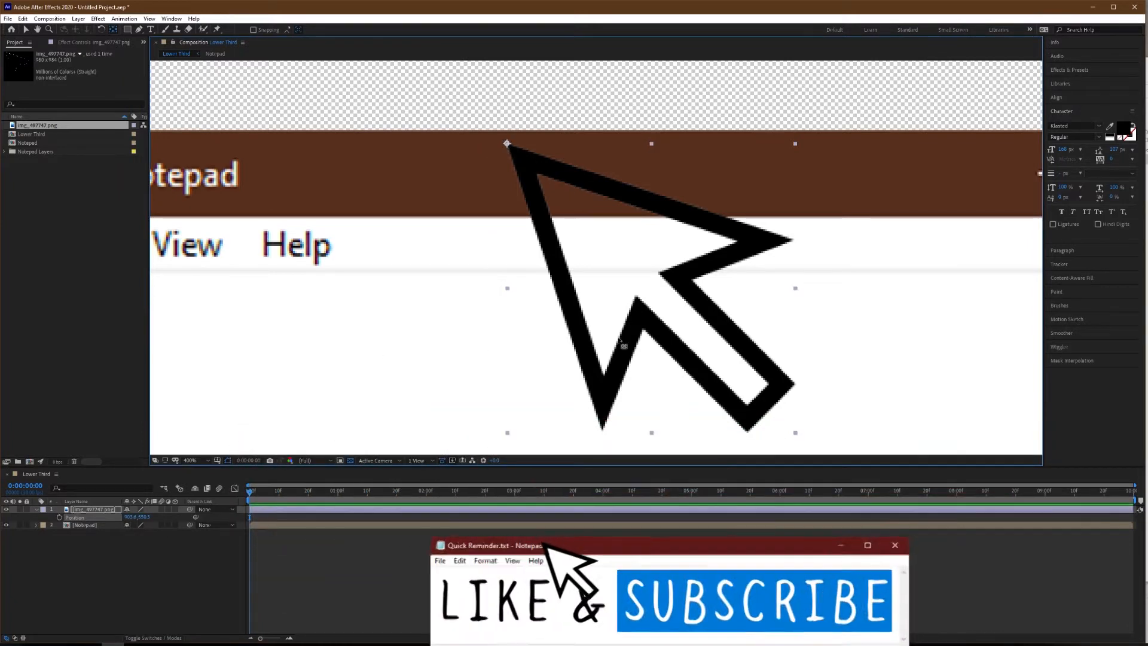
# Move the Notepad window to the lower left of the frame and place the arrow cursor on its title bar.
pyautogui.scroll(-4, 557, 335)
pyautogui.scroll(3, 487, 323)
pyautogui.scroll(-2, 562, 331)
pyautogui.moveTo(649, 338); pyautogui.dragTo(547, 248)
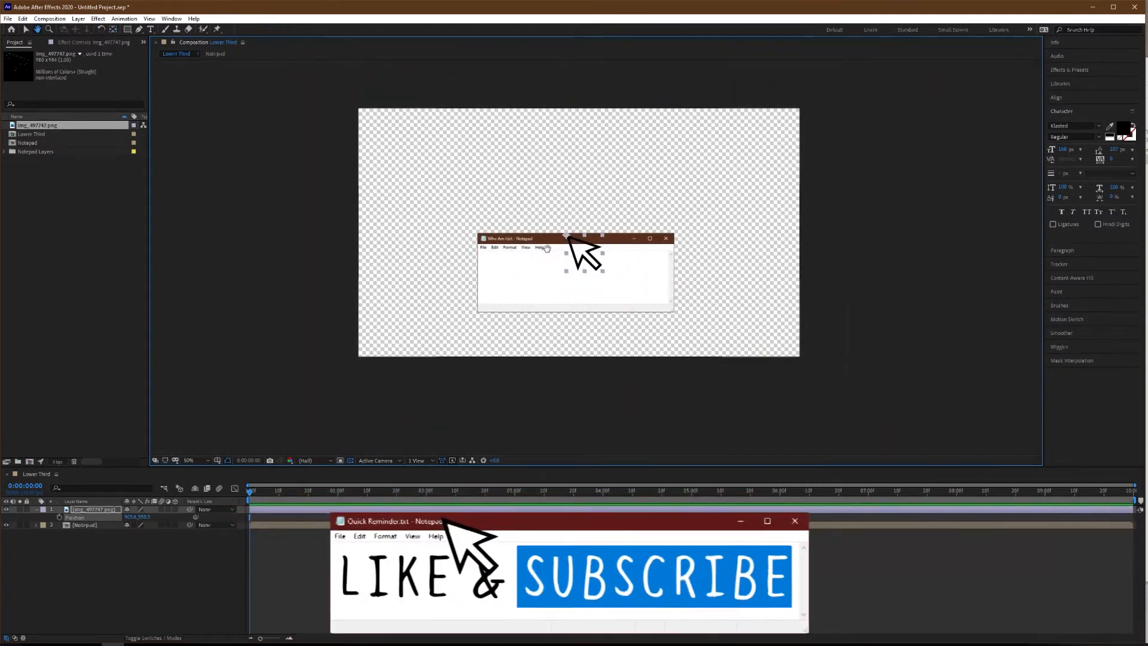
pyautogui.scroll(1, 597, 273)
pyautogui.click(98, 510)
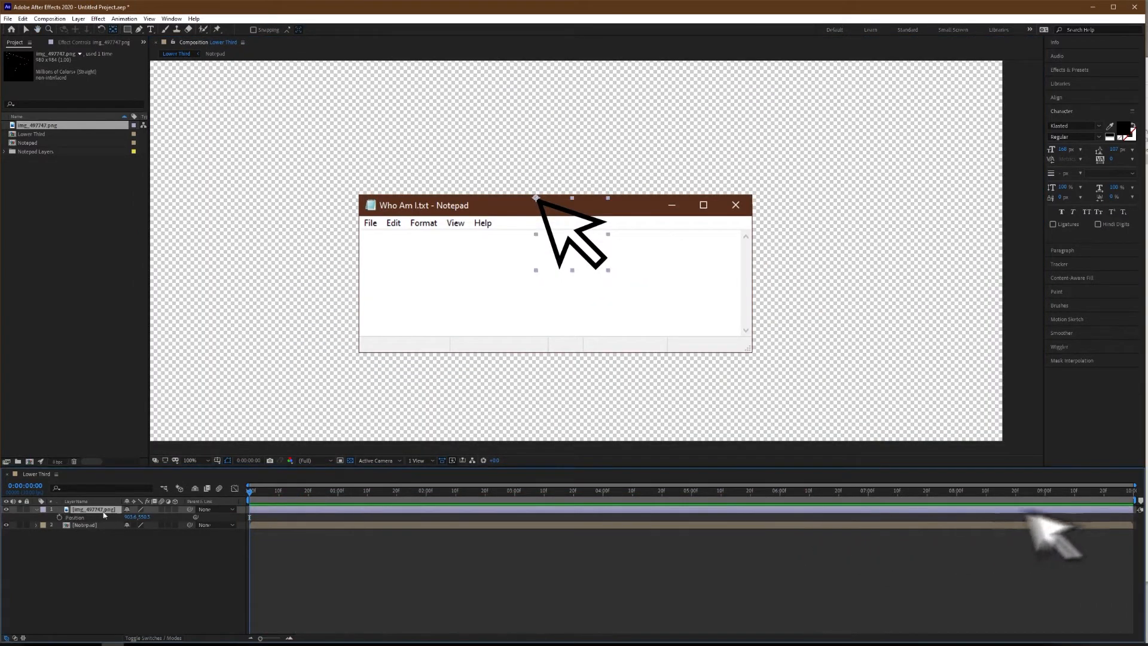
pyautogui.moveTo(250, 491); pyautogui.dragTo(281, 491)
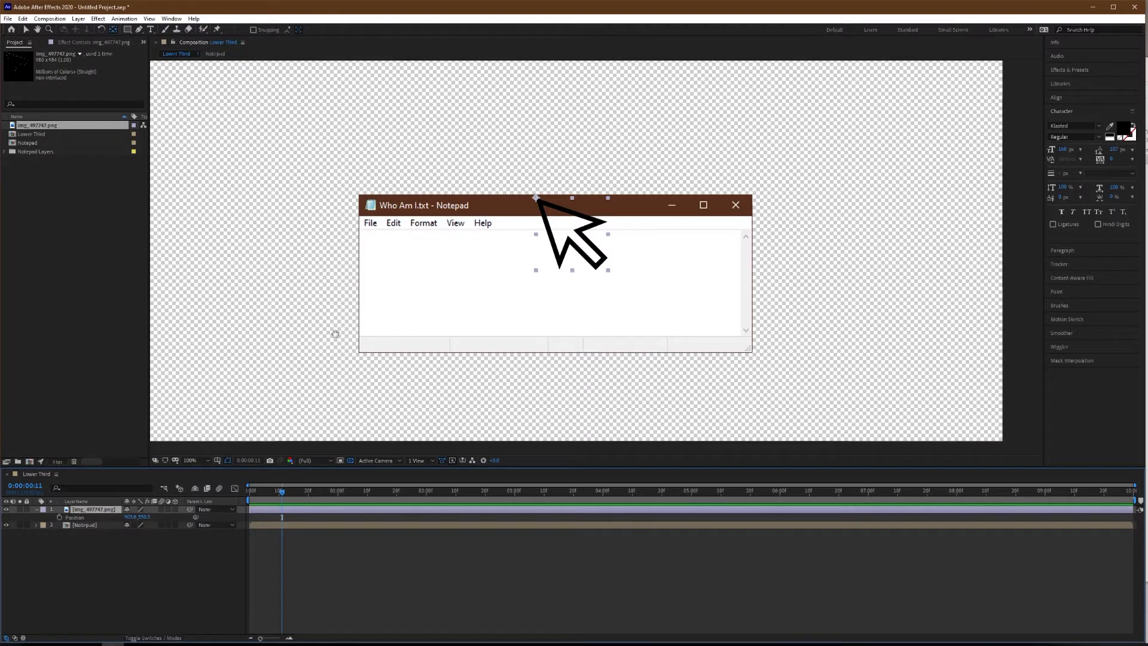
pyautogui.moveTo(338, 333); pyautogui.dragTo(425, 303)
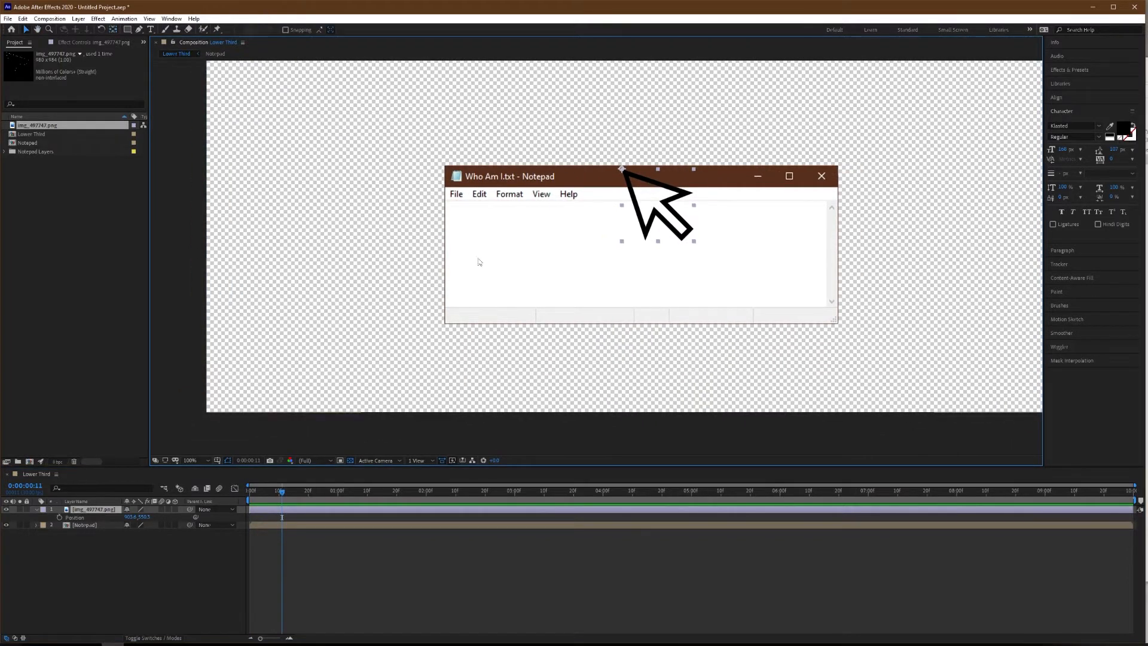
pyautogui.moveTo(555, 182); pyautogui.dragTo(350, 231)
pyautogui.moveTo(663, 205)
pyautogui.mouseDown()
pyautogui.moveTo(560, 233)
pyautogui.moveTo(653, 215)
pyautogui.mouseUp()
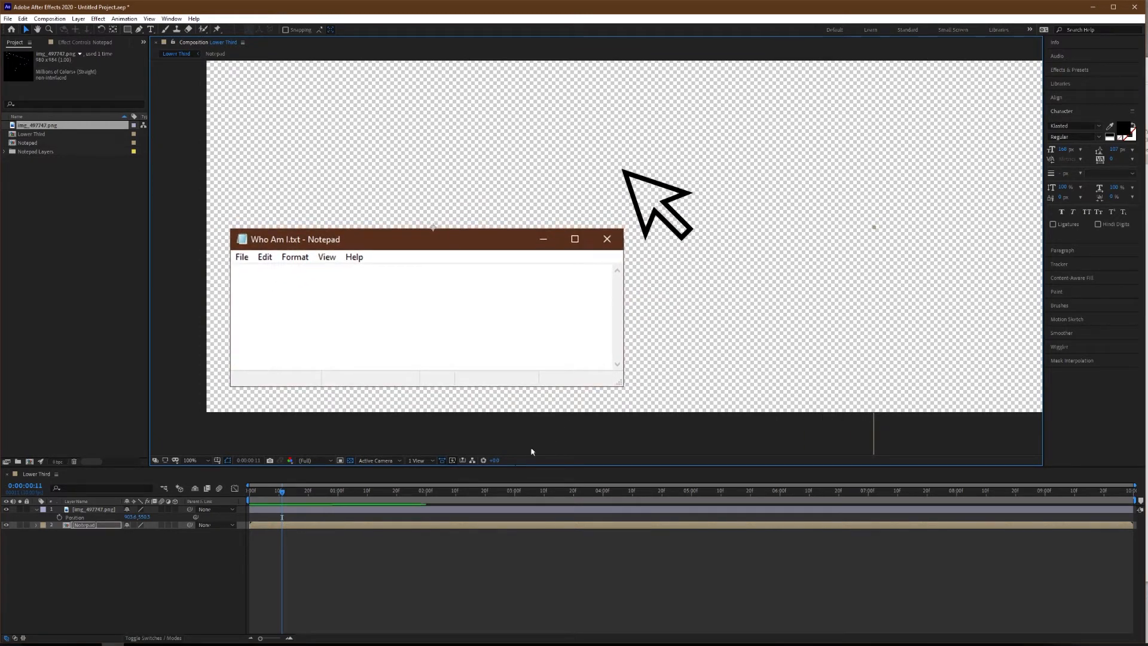
pyautogui.click(108, 513)
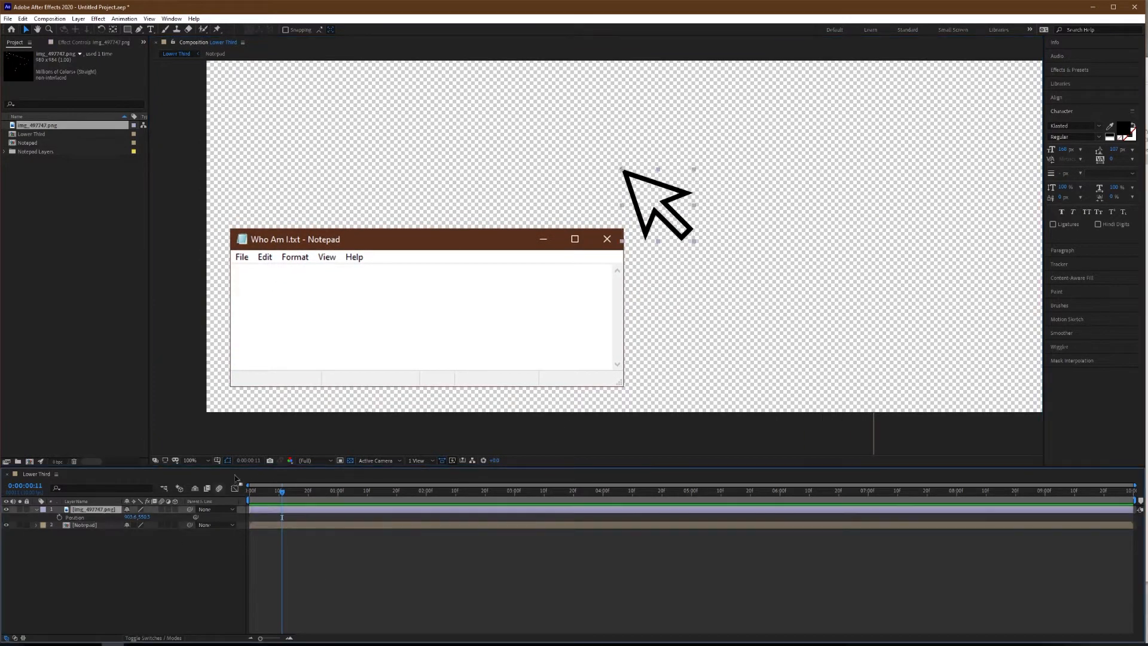
pyautogui.moveTo(682, 221); pyautogui.dragTo(519, 276)
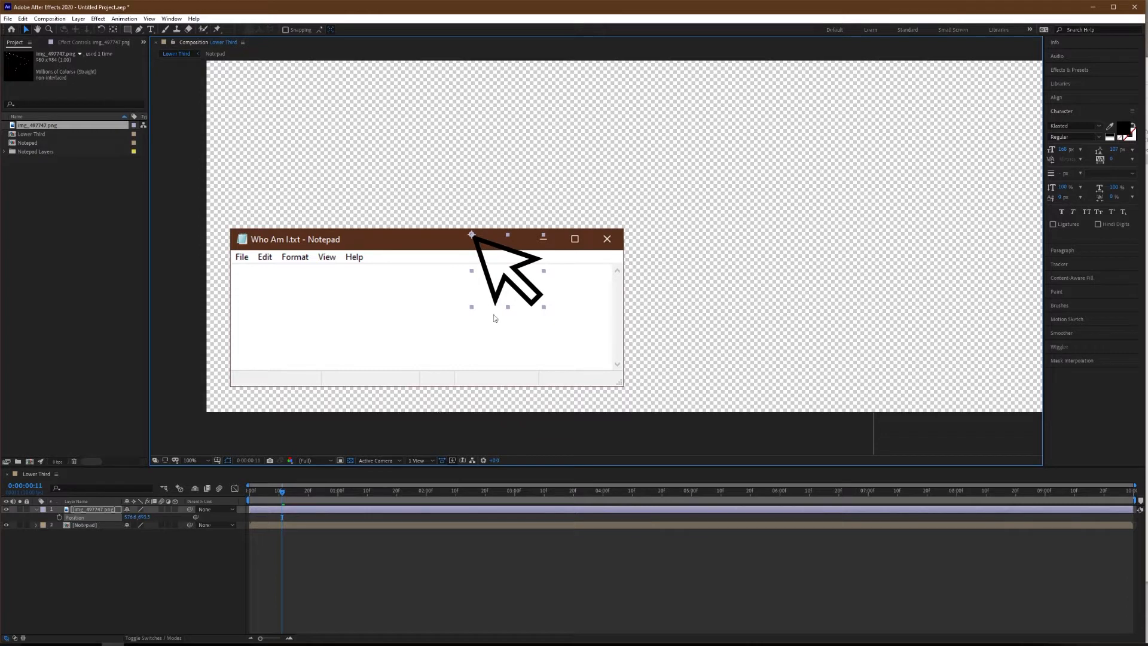
# Add Position keyframes for both the cursor and Notepad layers at 0:00:02:00 and at the start of the composition.
pyautogui.click(337, 568)
pyautogui.moveTo(283, 493); pyautogui.dragTo(428, 496)
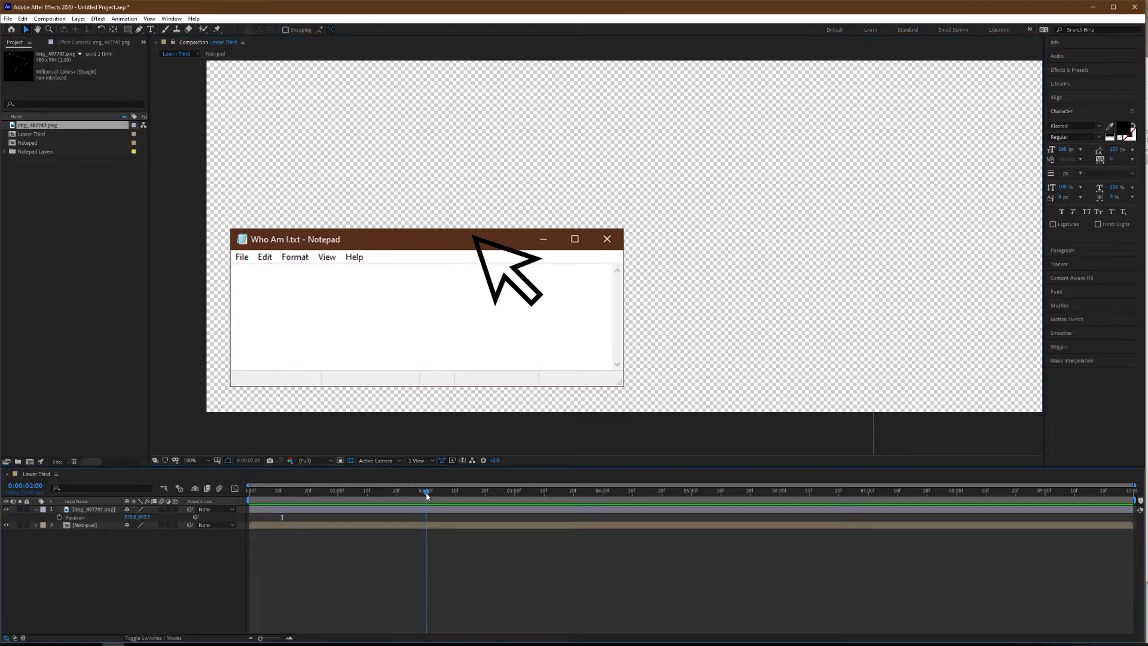
pyautogui.click(59, 517)
pyautogui.click(80, 526)
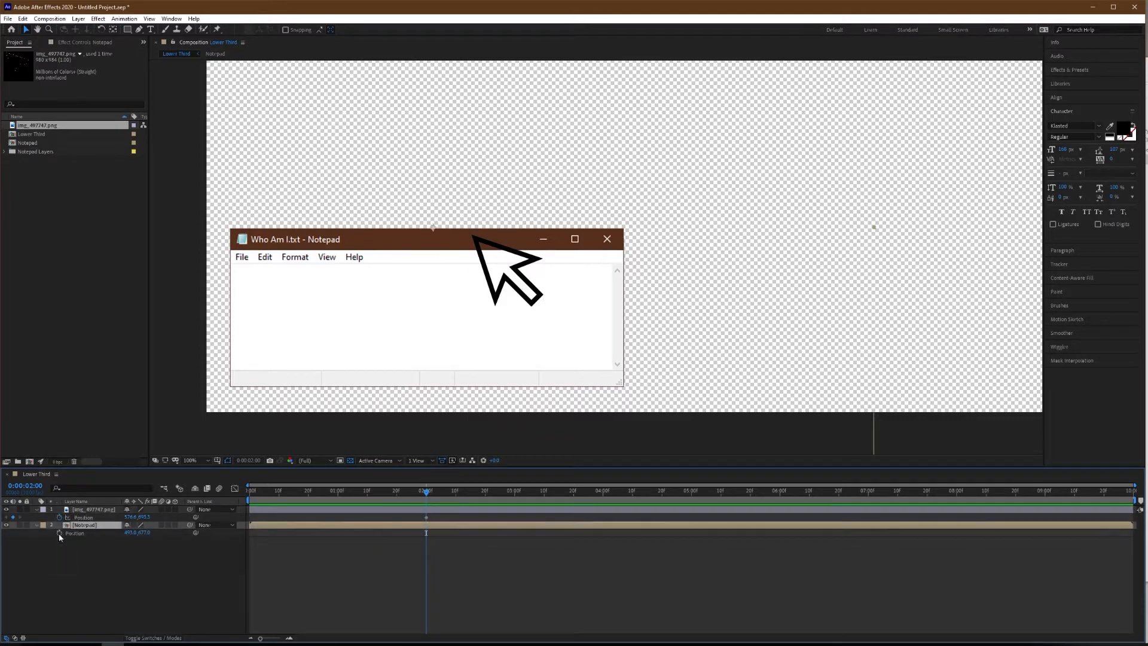
pyautogui.click(58, 534)
pyautogui.press('Home')
pyautogui.click(12, 517)
pyautogui.click(12, 533)
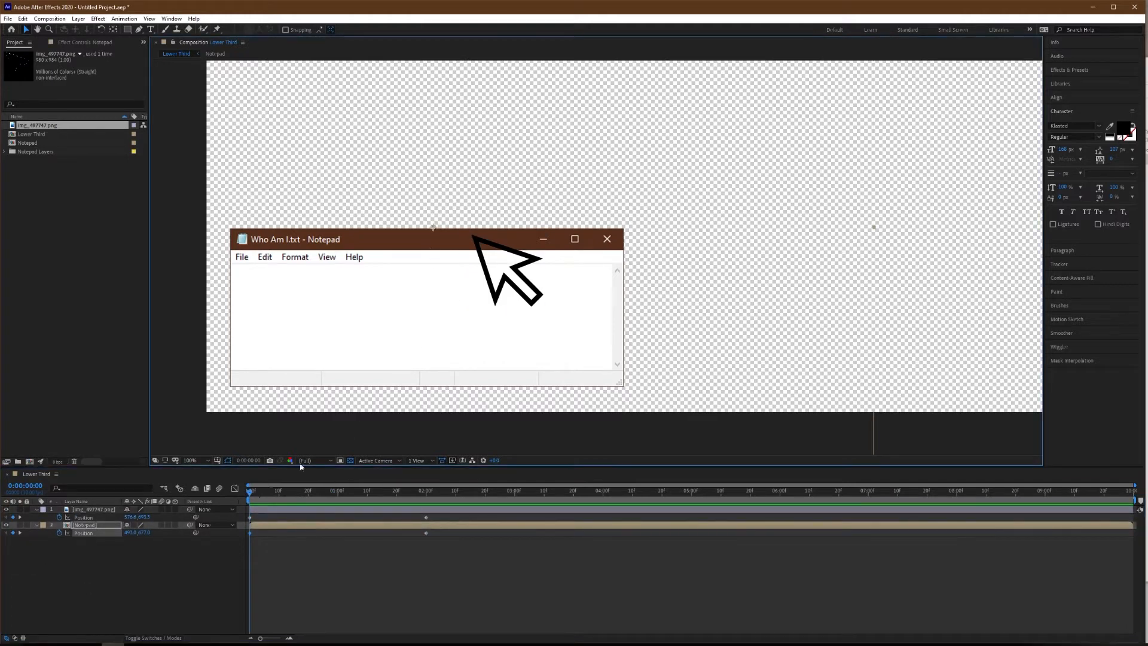
# At the first frame, move the arrow cursor and the Notepad window below the bottom edge of the frame.
pyautogui.moveTo(522, 276); pyautogui.dragTo(744, 475)
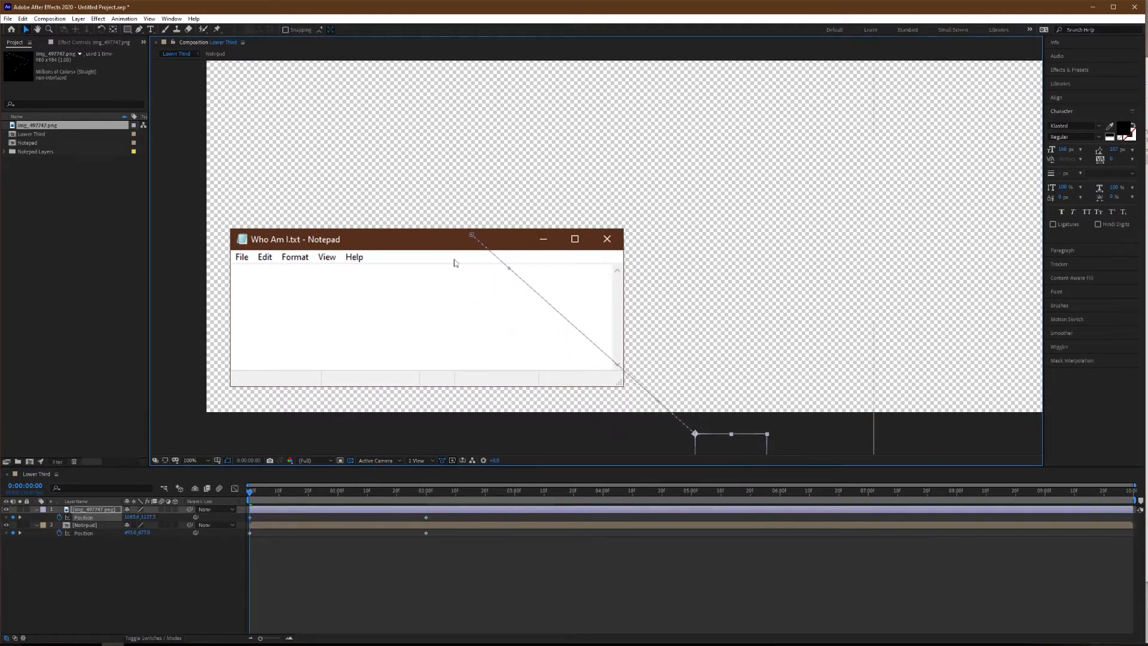
pyautogui.click(94, 526)
pyautogui.moveTo(383, 240); pyautogui.dragTo(627, 433)
pyautogui.click(310, 570)
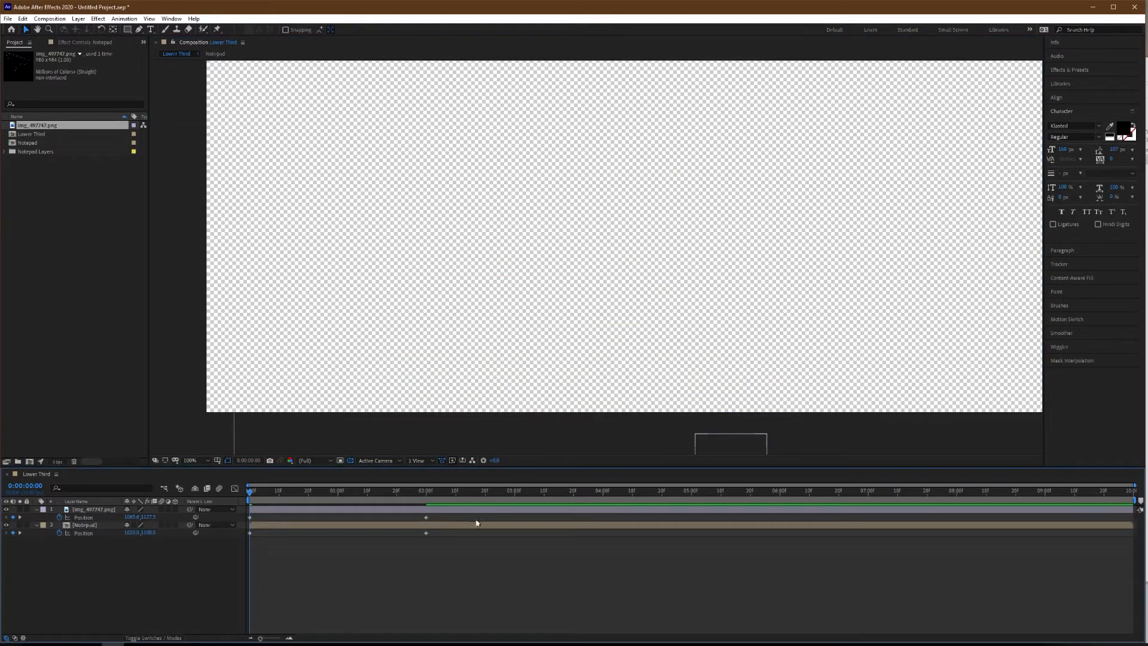
# Apply Easy Ease to all Position keyframes and enable motion blur for both layers and the composition.
pyautogui.moveTo(454, 513); pyautogui.dragTo(223, 554)
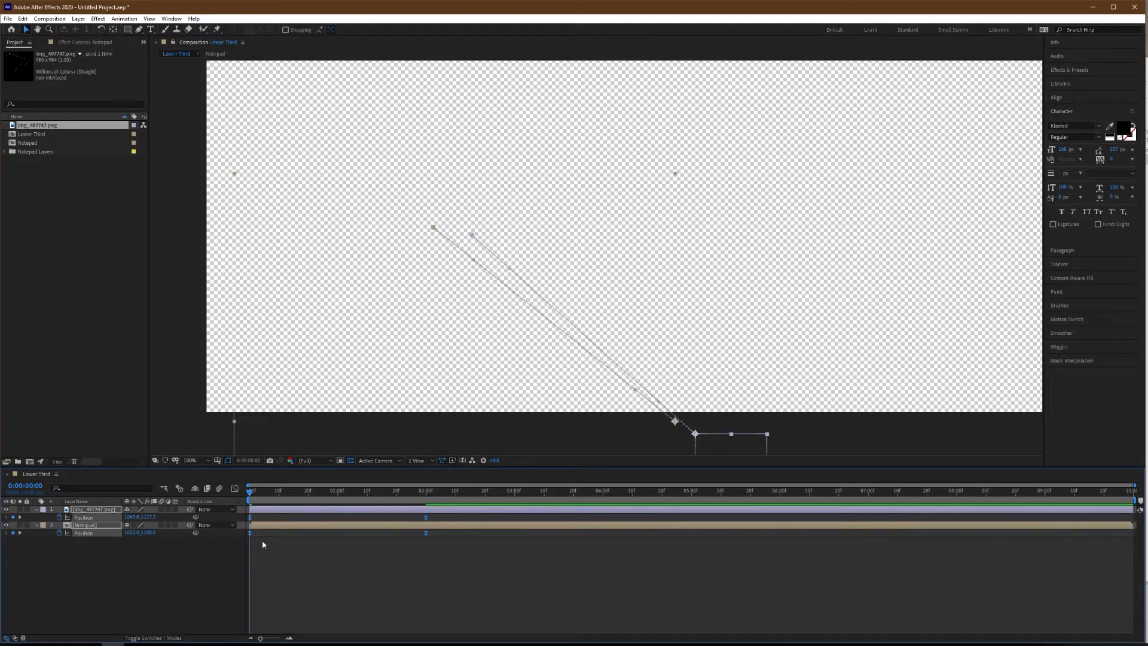
pyautogui.moveTo(161, 510); pyautogui.dragTo(160, 535)
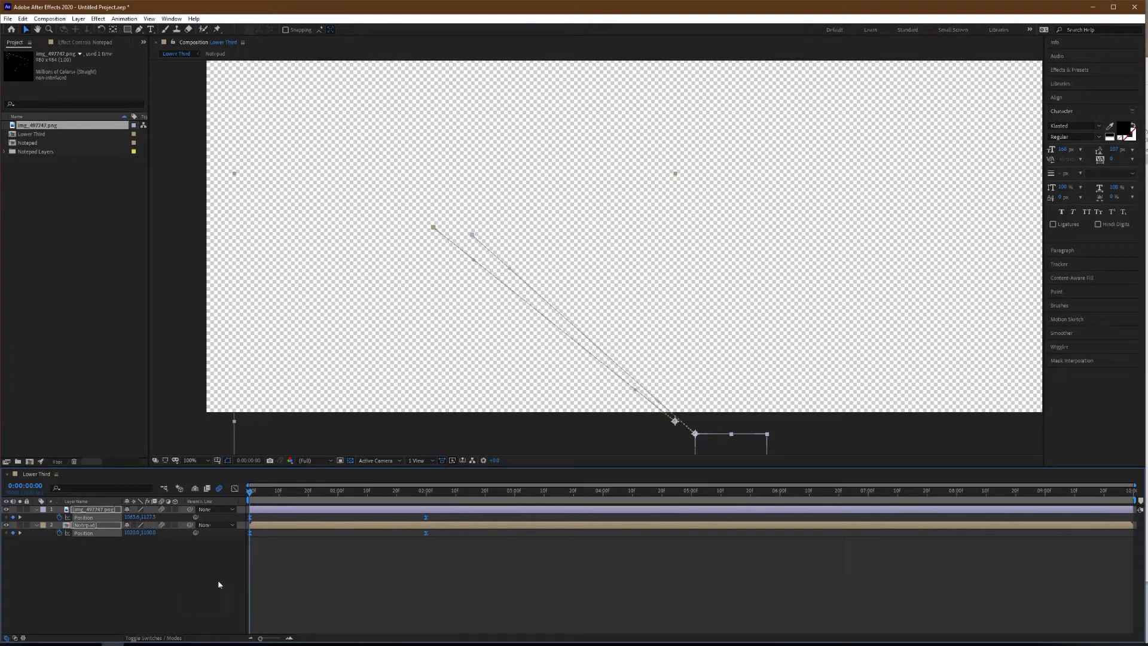
# Shift the Notepad layer to start about four frames after the cursor layer and preview the animation.
pyautogui.moveTo(269, 497); pyautogui.dragTo(285, 528)
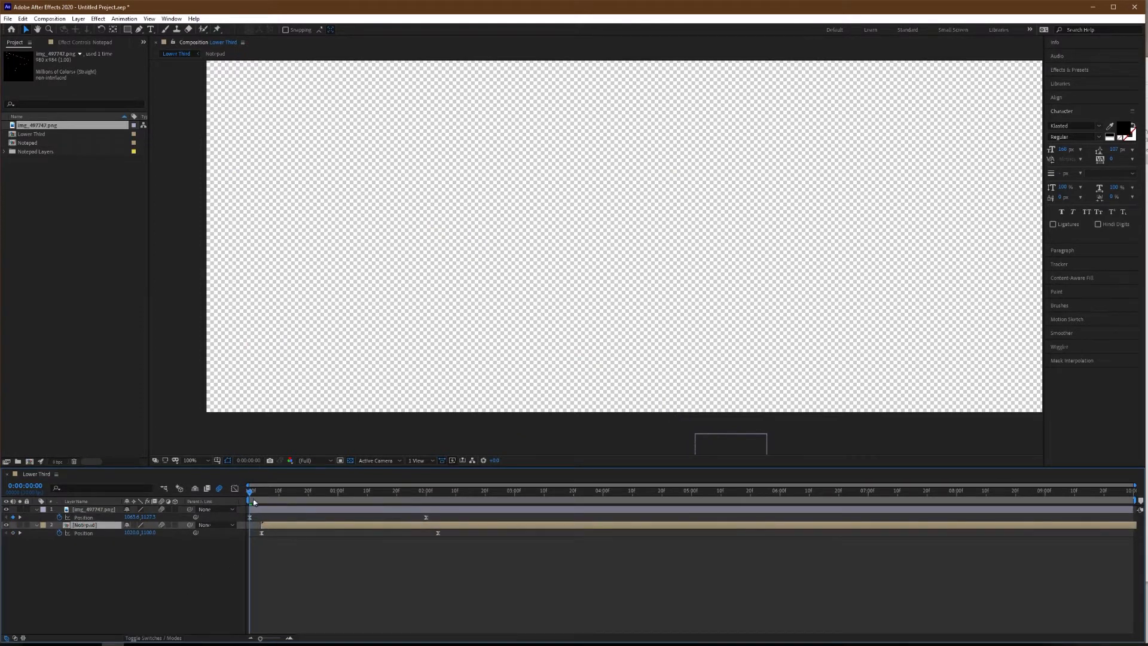
pyautogui.press('space')
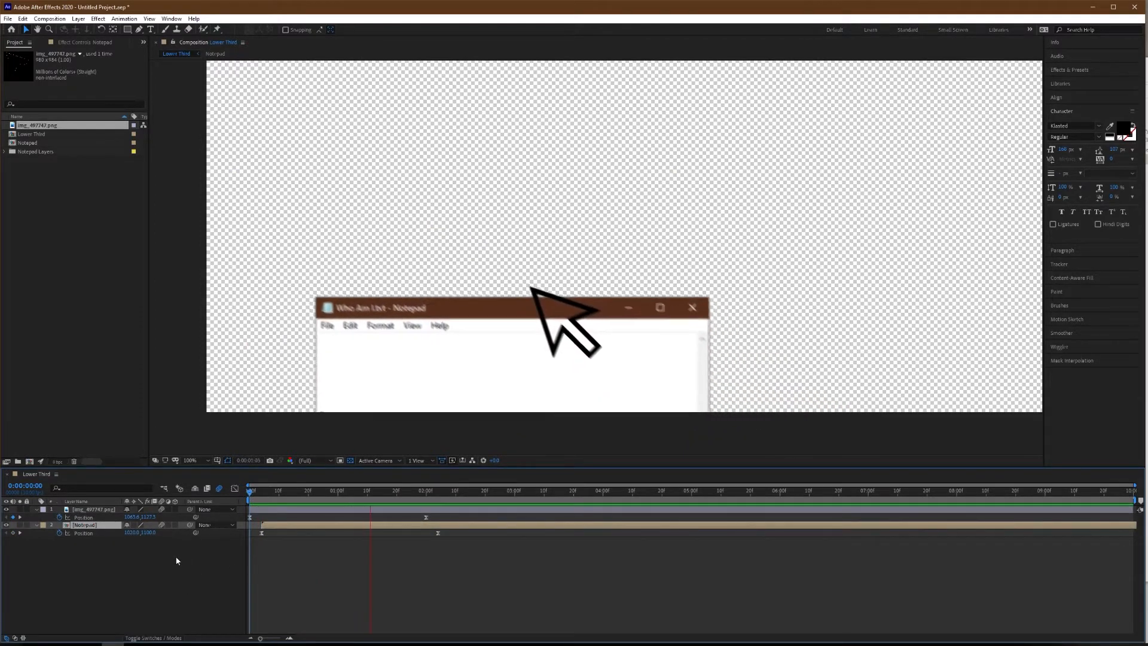
pyautogui.click(421, 589)
# Shorten the slide-in by moving both layers' ending Position keyframes earlier, and preview the faster motion.
pyautogui.click(426, 518)
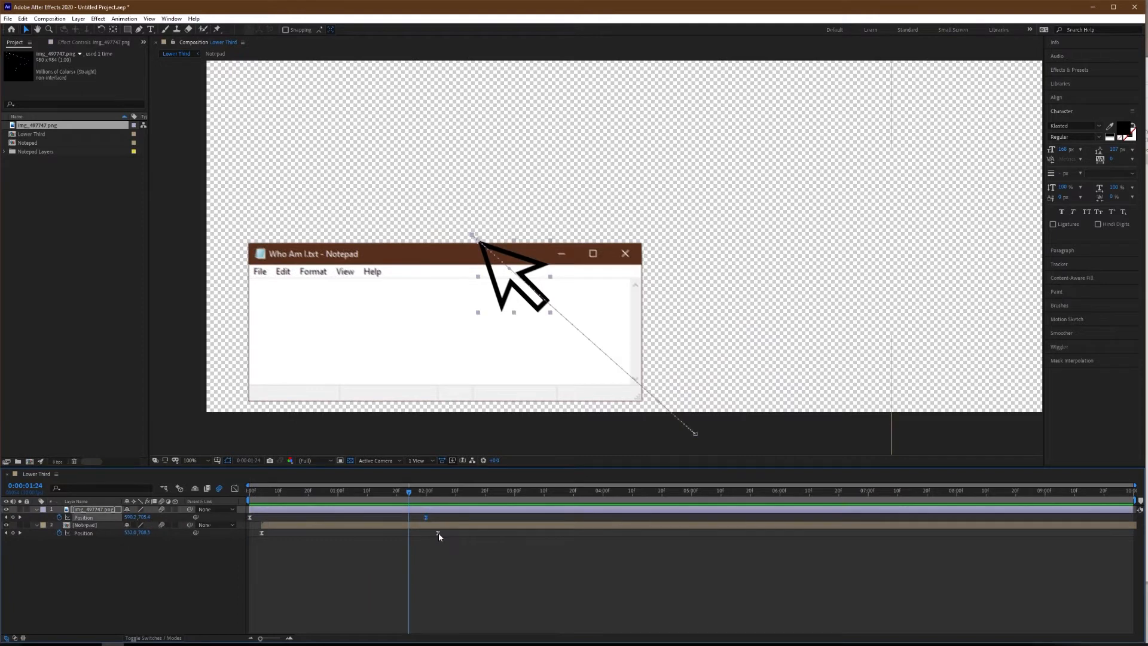
pyautogui.click(439, 533)
pyautogui.moveTo(438, 532); pyautogui.dragTo(322, 532)
pyautogui.moveTo(279, 493); pyautogui.dragTo(191, 508)
pyautogui.press('space')
# Reduce the Notepad layer's start delay to about one frame and preview the result.
pyautogui.press('space')
pyautogui.click(333, 561)
pyautogui.moveTo(335, 525); pyautogui.dragTo(329, 525)
pyautogui.moveTo(287, 492); pyautogui.dragTo(206, 521)
# Move the ending Position keyframes to frame 16 for the cursor and frame 17 for the Notepad, and preview the slide-in.
pyautogui.press('space')
pyautogui.press('space')
pyautogui.moveTo(337, 547); pyautogui.dragTo(302, 515)
pyautogui.moveTo(312, 518); pyautogui.dragTo(264, 525)
pyautogui.click(305, 559)
pyautogui.moveTo(351, 492); pyautogui.dragTo(225, 521)
pyautogui.press('space')
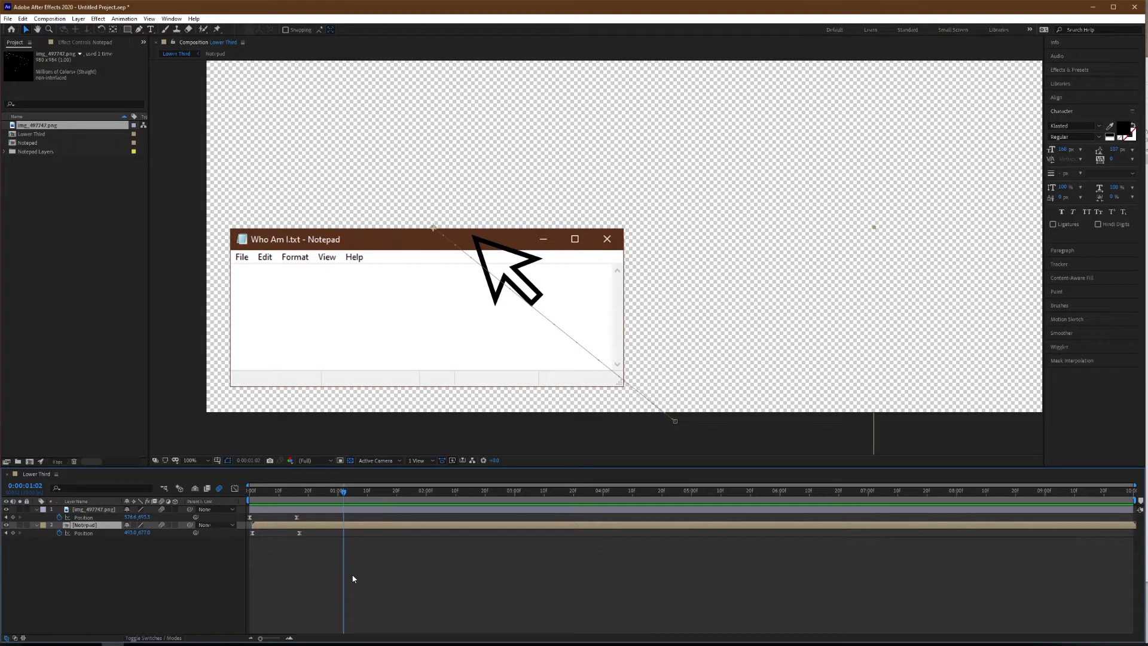
# Add a Position keyframe at frame 22 that holds the arrow cursor on the Notepad title bar.
pyautogui.click(150, 604)
pyautogui.click(96, 526)
pyautogui.moveTo(346, 494); pyautogui.dragTo(341, 494)
pyautogui.moveTo(341, 495)
pyautogui.mouseDown()
pyautogui.moveTo(356, 494)
pyautogui.moveTo(332, 496)
pyautogui.mouseUp()
pyautogui.click(298, 579)
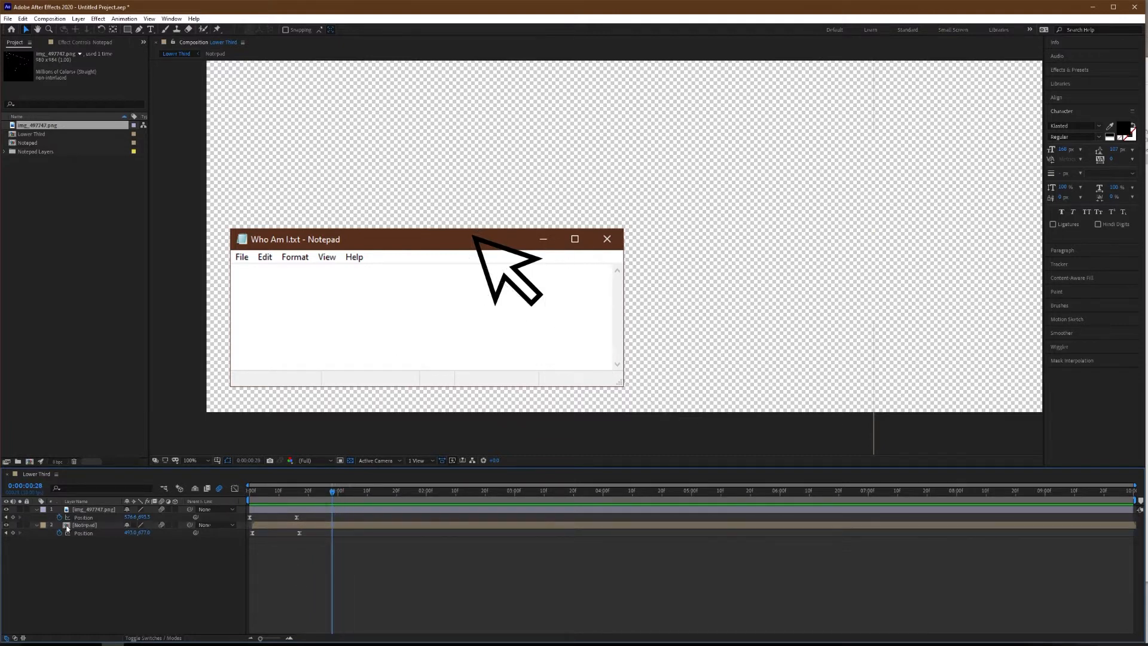
pyautogui.click(12, 517)
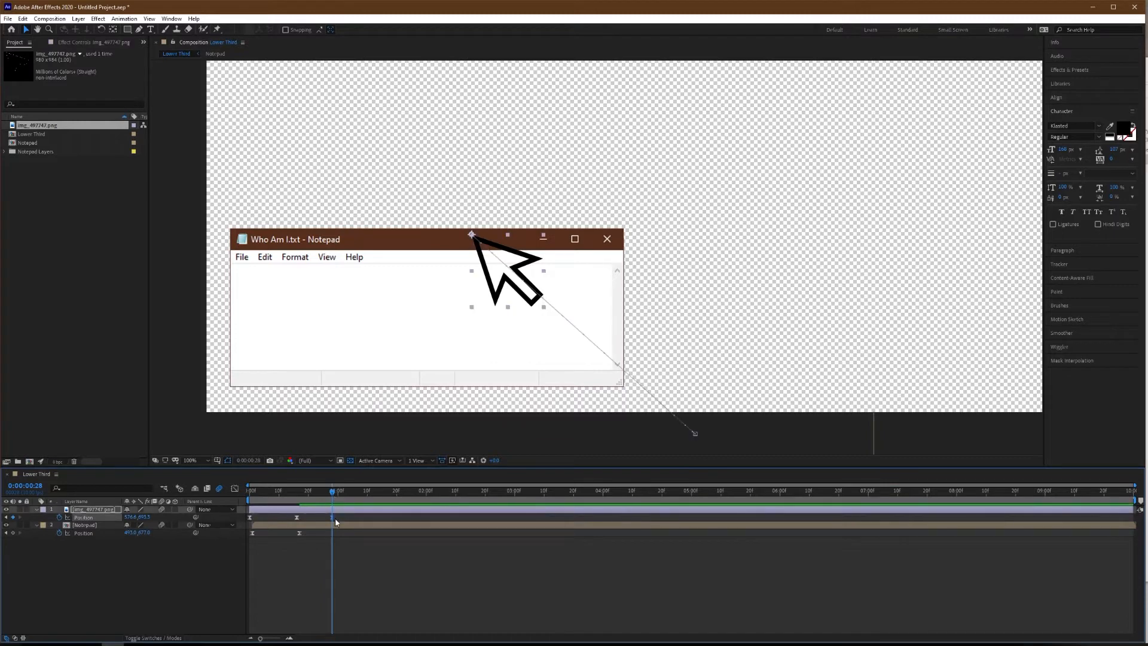
pyautogui.moveTo(326, 519); pyautogui.dragTo(328, 493)
pyautogui.moveTo(520, 270); pyautogui.dragTo(528, 291)
pyautogui.click(328, 545)
pyautogui.hotkey('ctrl', 'z')
# At frame 27, move the arrow cursor to the left side of the Notepad text area and preview the movement.
pyautogui.click(328, 517)
pyautogui.moveTo(521, 278); pyautogui.dragTo(291, 343)
pyautogui.press('space')
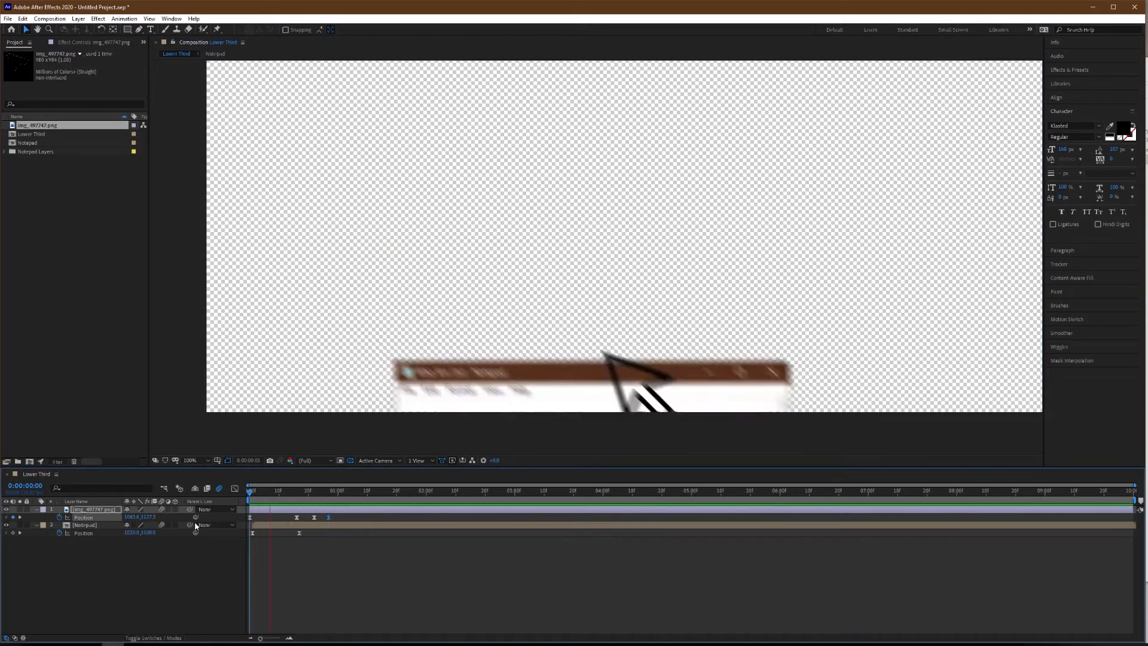
pyautogui.press('space')
pyautogui.click(330, 565)
# At frame 24, import cursor-text.png from the file window and add it above the arrow cursor layer in Lower Third.
pyautogui.moveTo(340, 497); pyautogui.dragTo(320, 499)
pyautogui.click(320, 510)
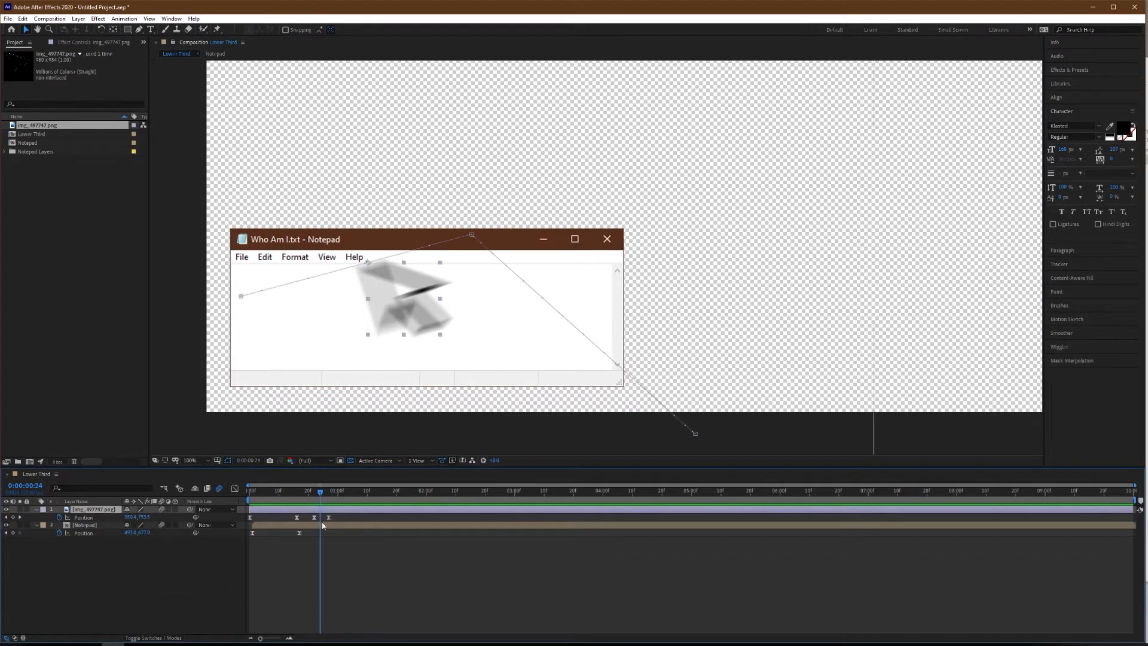
pyautogui.hotkey('alt', 'Tab')
pyautogui.moveTo(1070, 121); pyautogui.dragTo(142, 573)
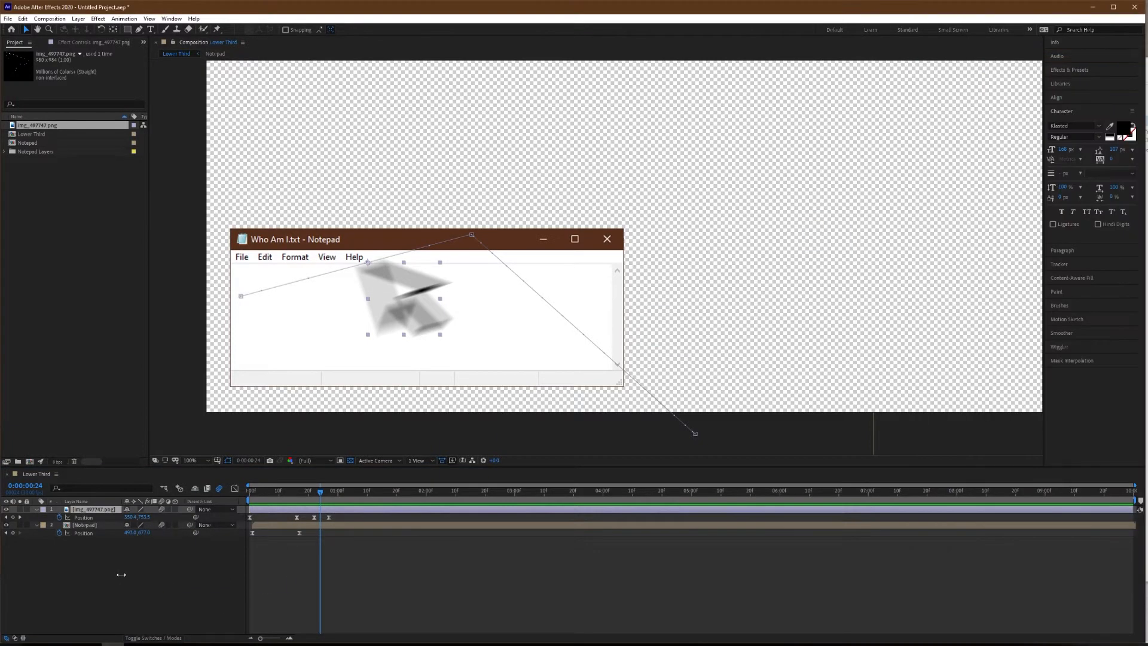
# Scale the text cursor to 37%, place it over the blurred arrow in the Notepad text area, and start its layer at frame 22.
pyautogui.press('s')
pyautogui.moveTo(138, 520); pyautogui.dragTo(105, 511)
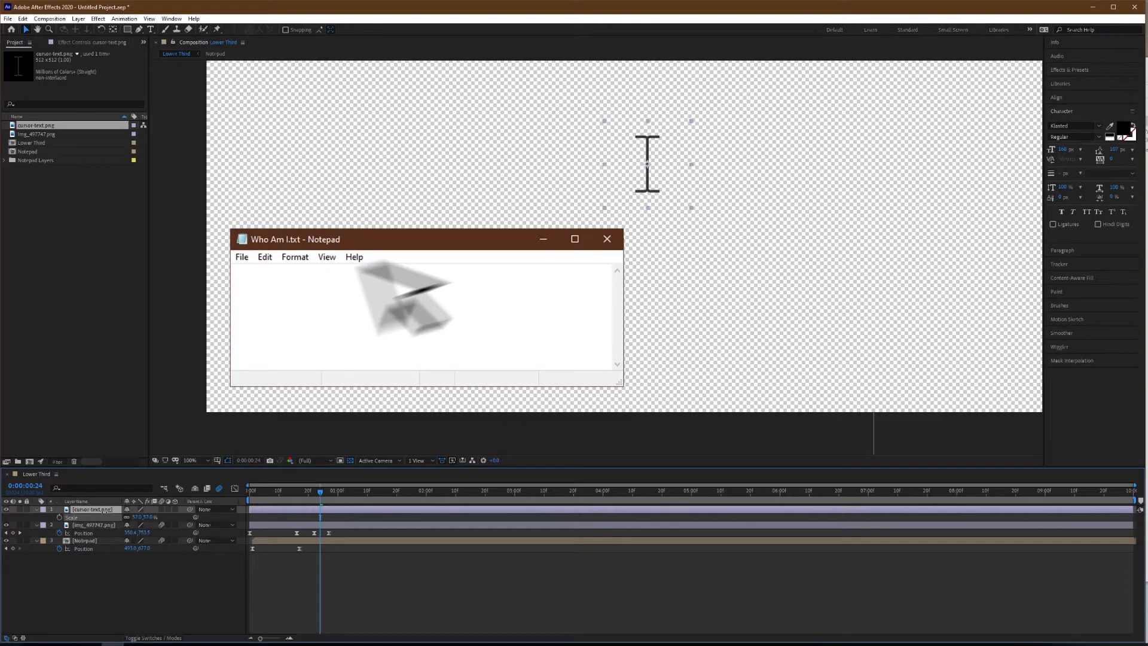
pyautogui.moveTo(650, 208); pyautogui.dragTo(400, 339)
pyautogui.scroll(3, 283, 534)
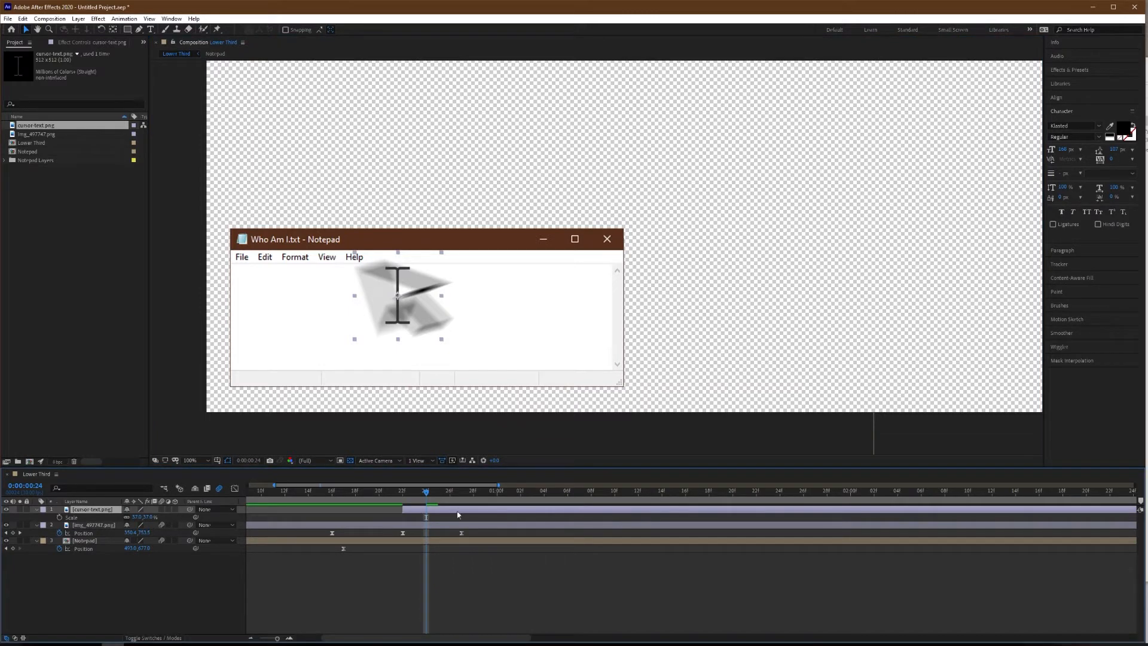
# At frame 22, select the arrow cursor's Position keyframes and show the text cursor layer's Position property.
pyautogui.moveTo(430, 502); pyautogui.dragTo(404, 498)
pyautogui.click(196, 533)
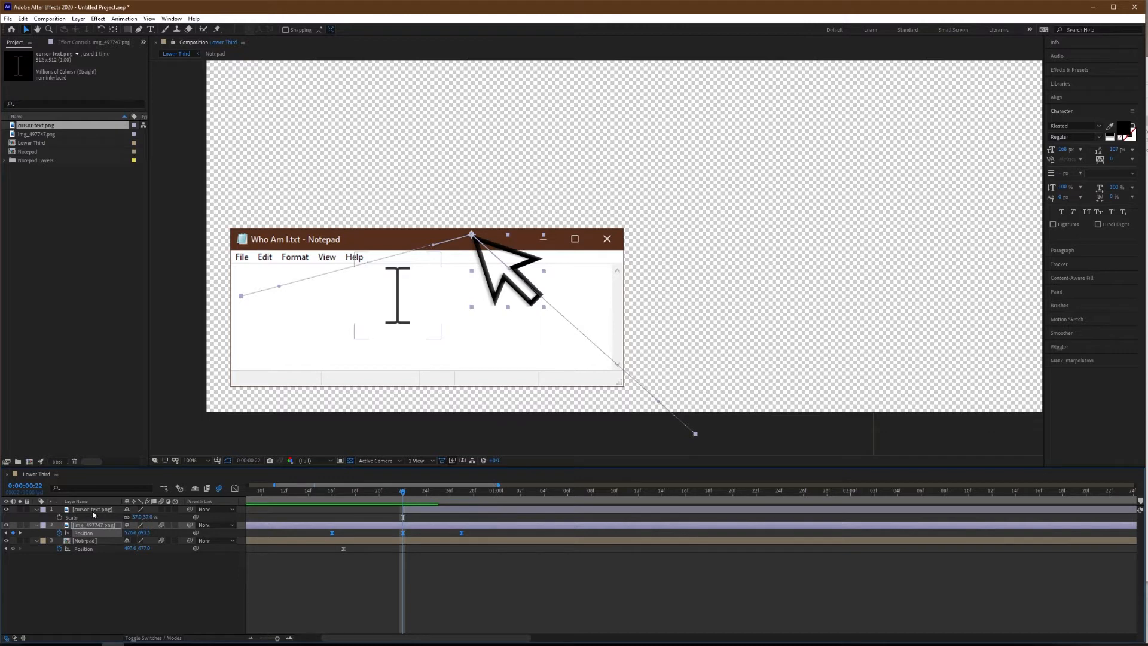
pyautogui.click(93, 511)
pyautogui.press('p')
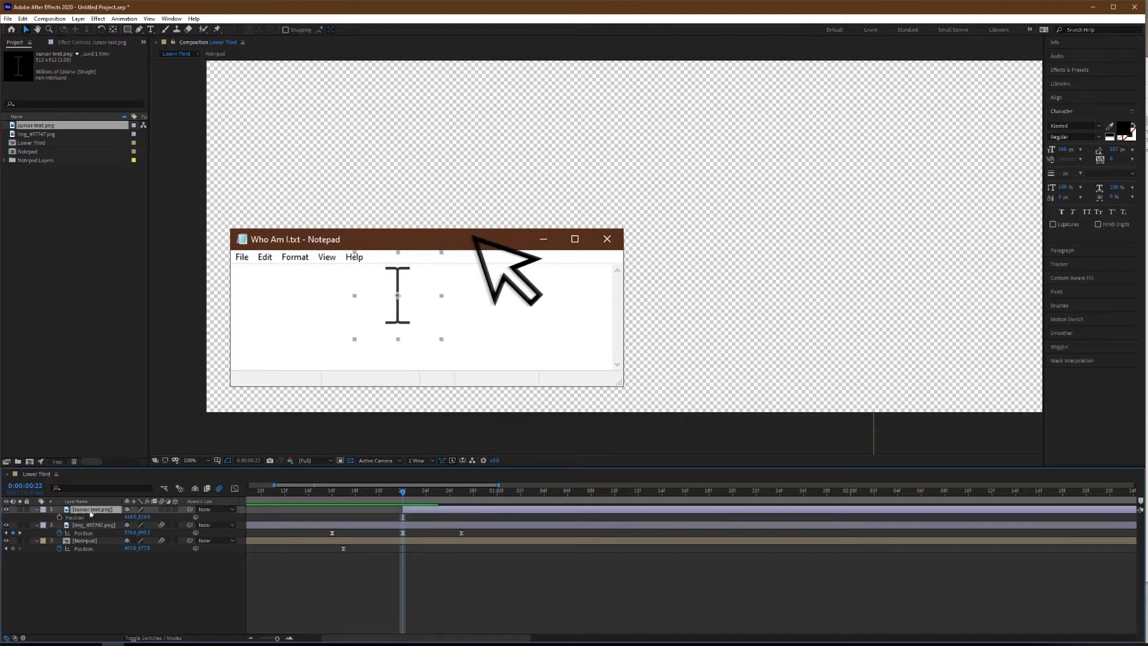
# Rename the arrow cursor layer as "cursor - normal" and select the text cursor layer.
pyautogui.doubleClick(90, 525)
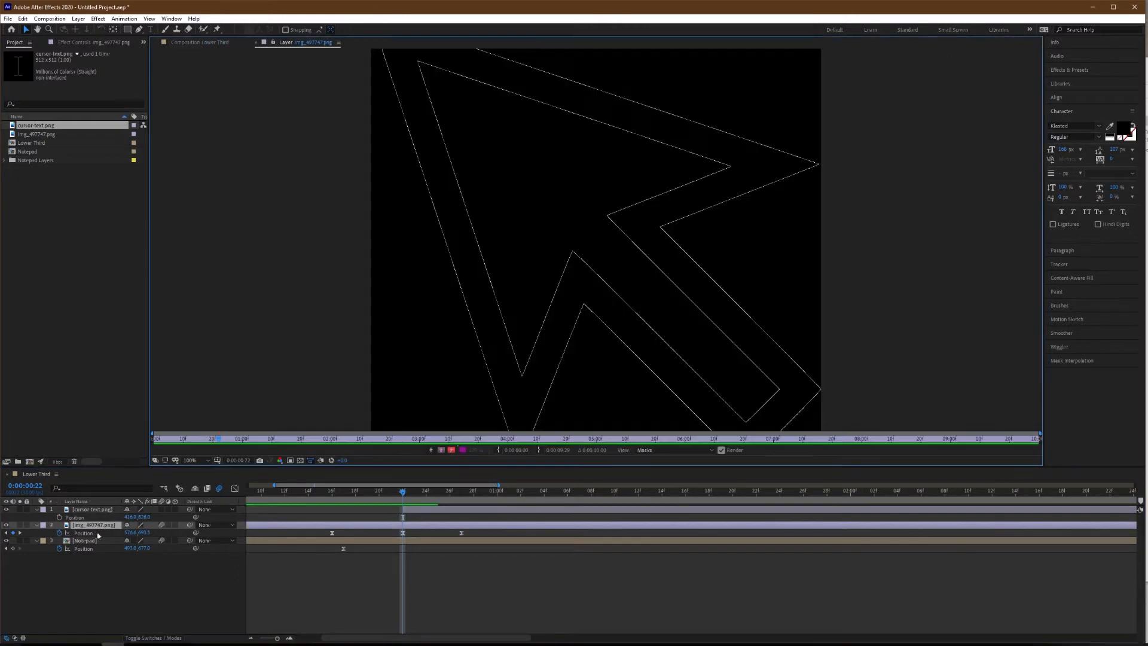
pyautogui.click(256, 41)
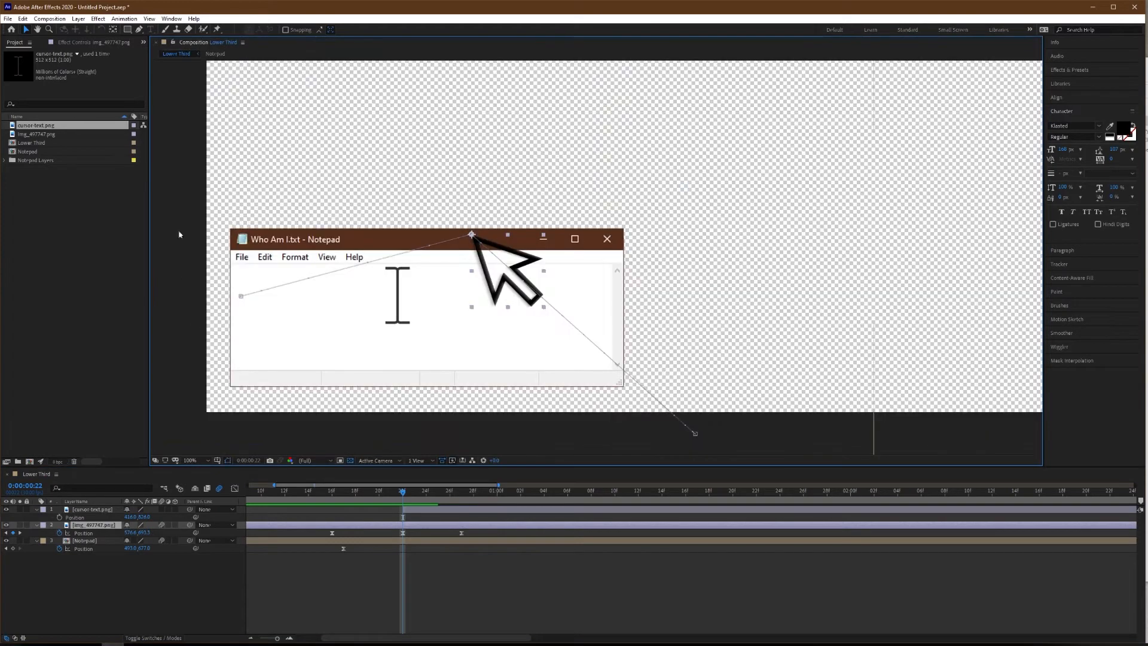
pyautogui.press('Return')
pyautogui.write('cursor - normal')
pyautogui.press('Return')
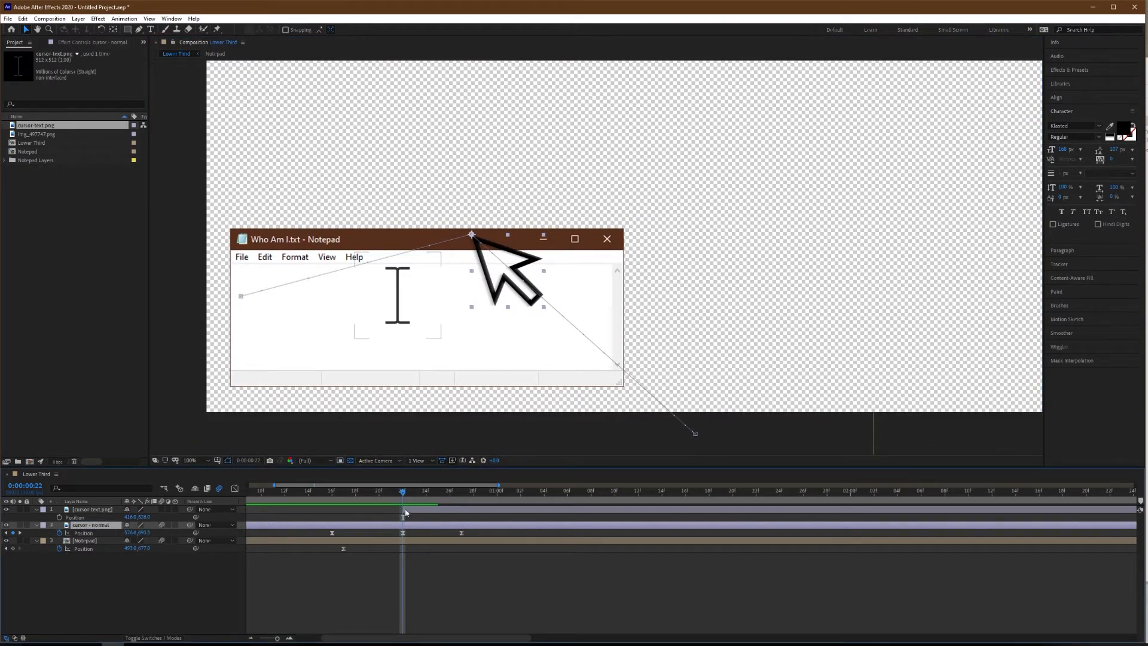
pyautogui.click(398, 295)
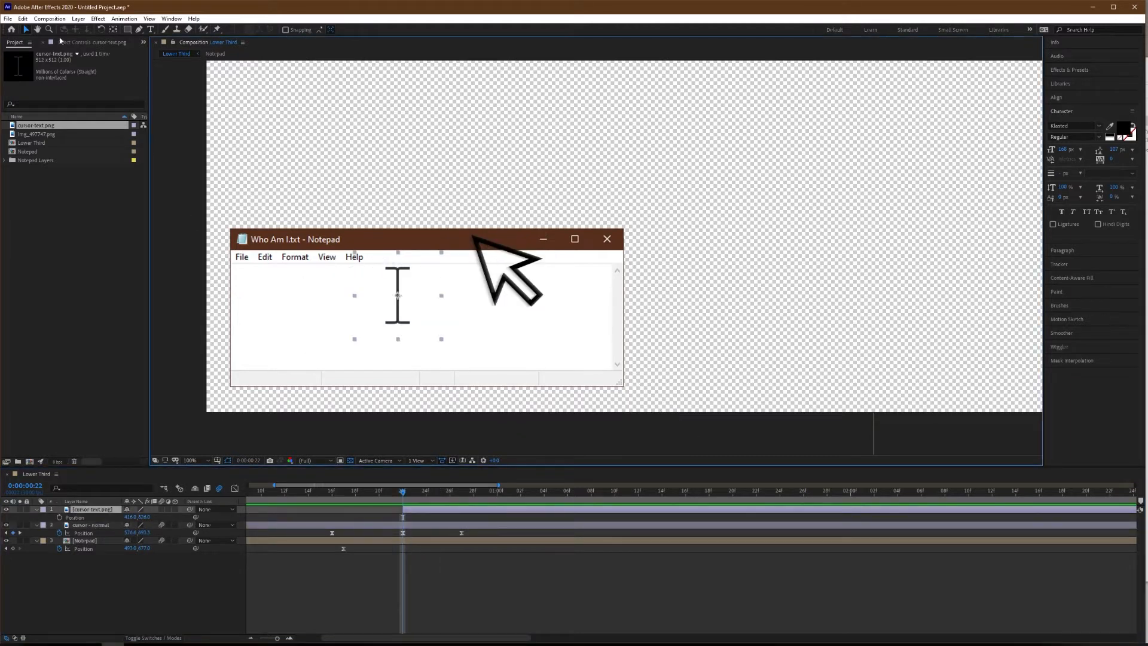
# Move the text cursor layer's anchor point to the top centre of the I-beam with the Pan Behind tool.
pyautogui.click(114, 31)
pyautogui.scroll(4, 386, 321)
pyautogui.scroll(-3, 427, 311)
pyautogui.moveTo(443, 257)
pyautogui.mouseDown()
pyautogui.moveTo(450, 306)
pyautogui.moveTo(450, 251)
pyautogui.mouseUp()
pyautogui.scroll(4, 451, 251)
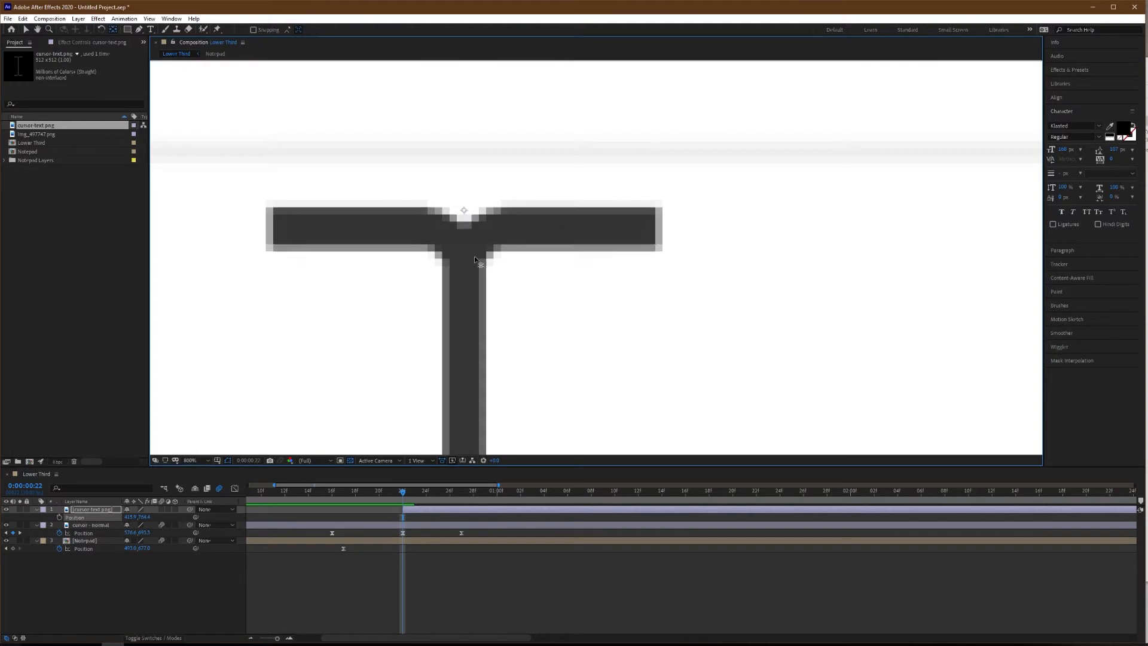
pyautogui.scroll(-6, 466, 276)
pyautogui.scroll(4, 466, 276)
# Link the text cursor layer's Position to the Position property of the "cursor - normal" layer.
pyautogui.moveTo(194, 518); pyautogui.dragTo(84, 533)
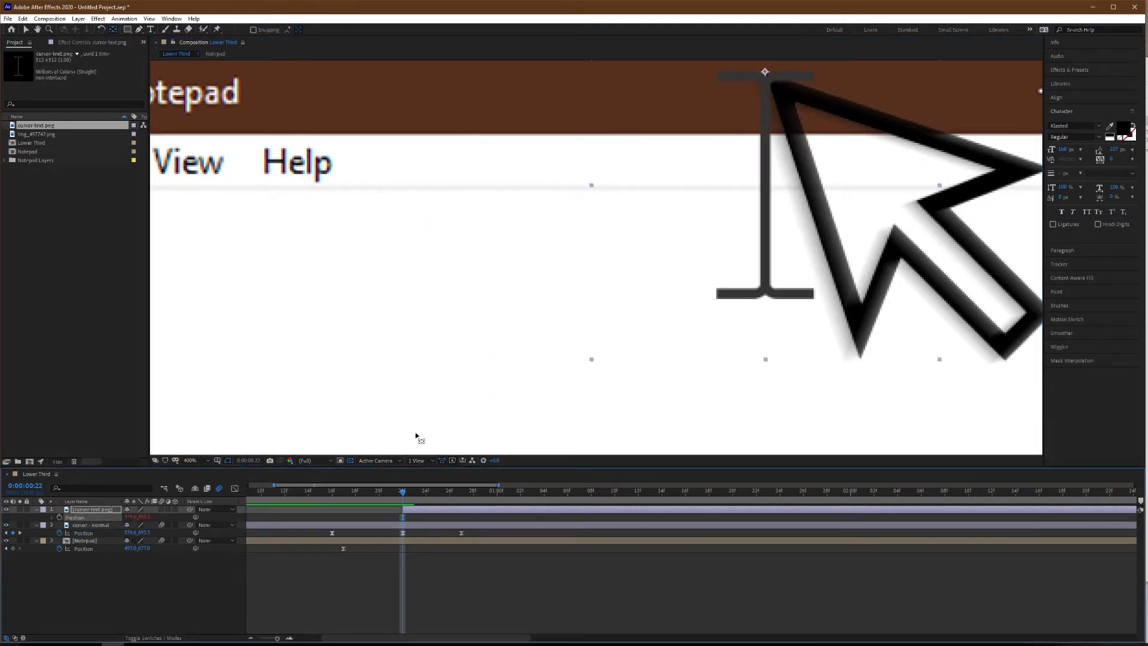
pyautogui.scroll(-2, 310, 432)
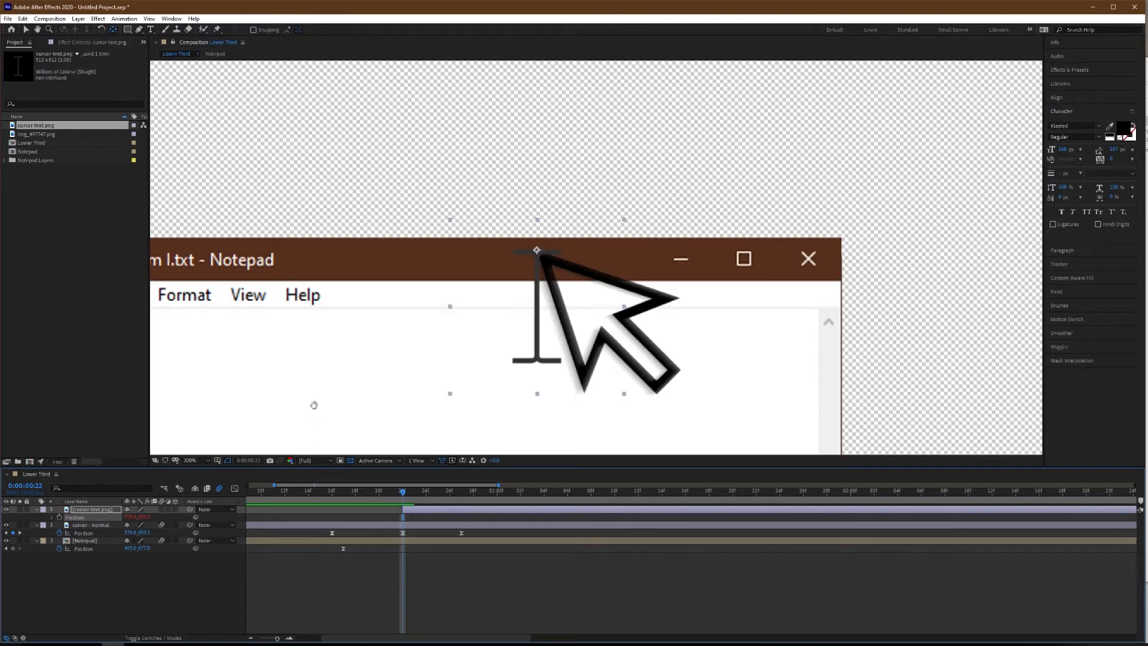
pyautogui.moveTo(318, 414); pyautogui.dragTo(536, 314)
# At frame 27, shift the text cursor's anchor point to near the middle of the I-beam's stem.
pyautogui.moveTo(402, 494); pyautogui.dragTo(463, 500)
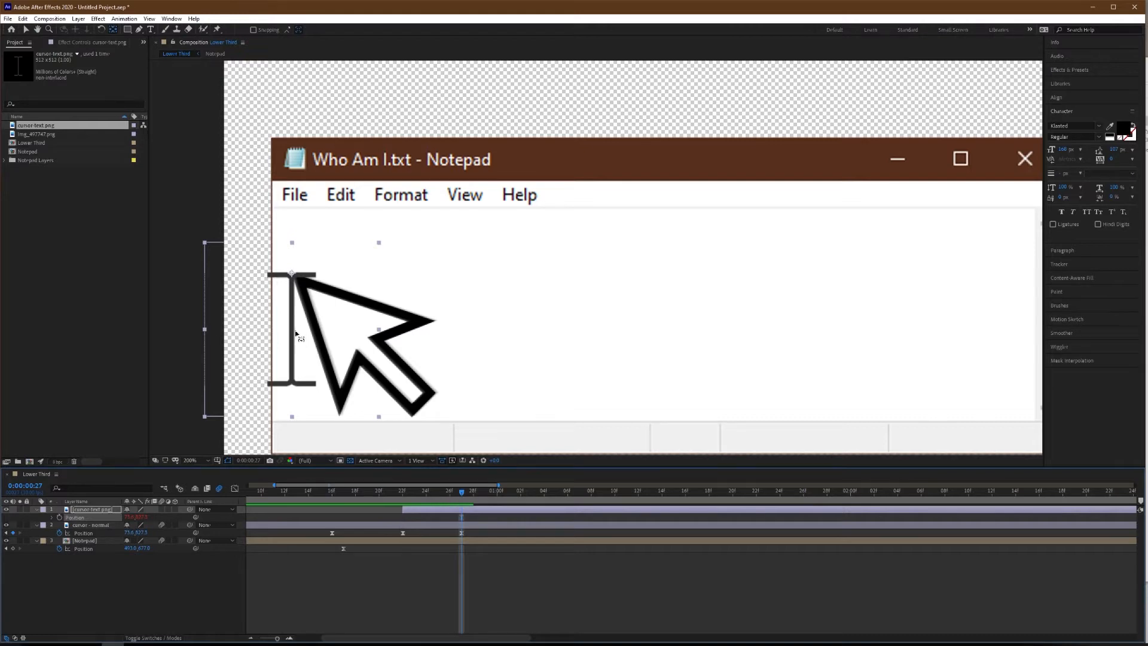
pyautogui.scroll(2, 295, 334)
pyautogui.moveTo(222, 289); pyautogui.dragTo(372, 323)
pyautogui.moveTo(447, 263); pyautogui.dragTo(435, 354)
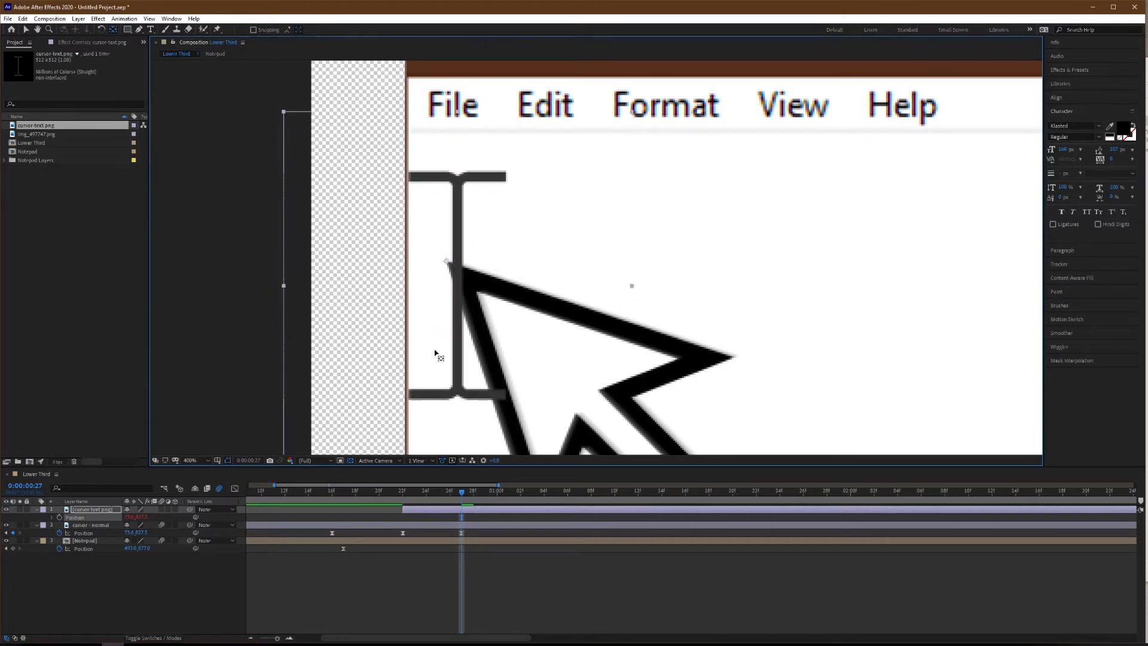
pyautogui.press('v')
# Select the "cursor - normal" layer and preview the linked cursor motion from about frame 18.
pyautogui.click(453, 526)
pyautogui.scroll(-4, 441, 532)
pyautogui.scroll(-6, 505, 317)
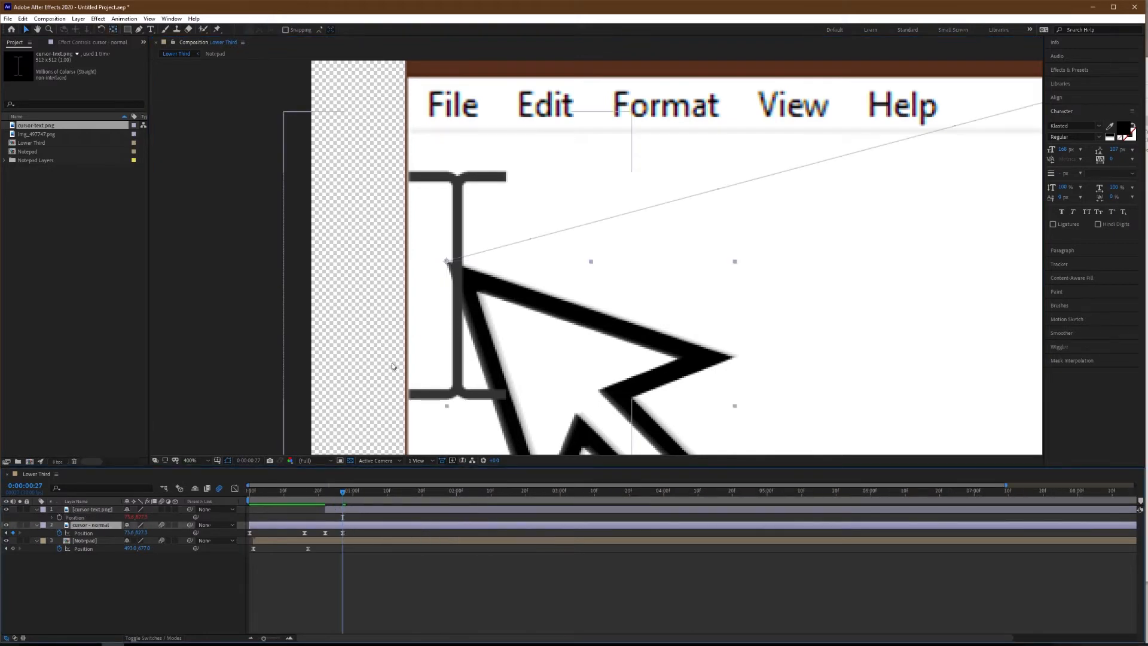
pyautogui.scroll(2, 600, 290)
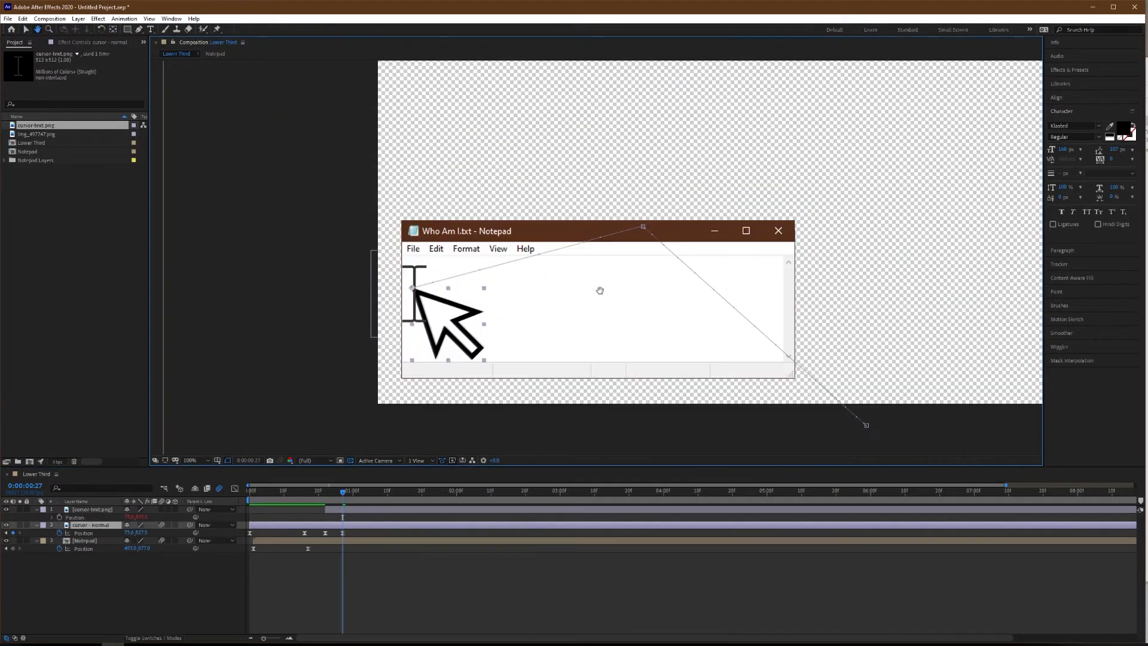
pyautogui.moveTo(342, 485); pyautogui.dragTo(309, 508)
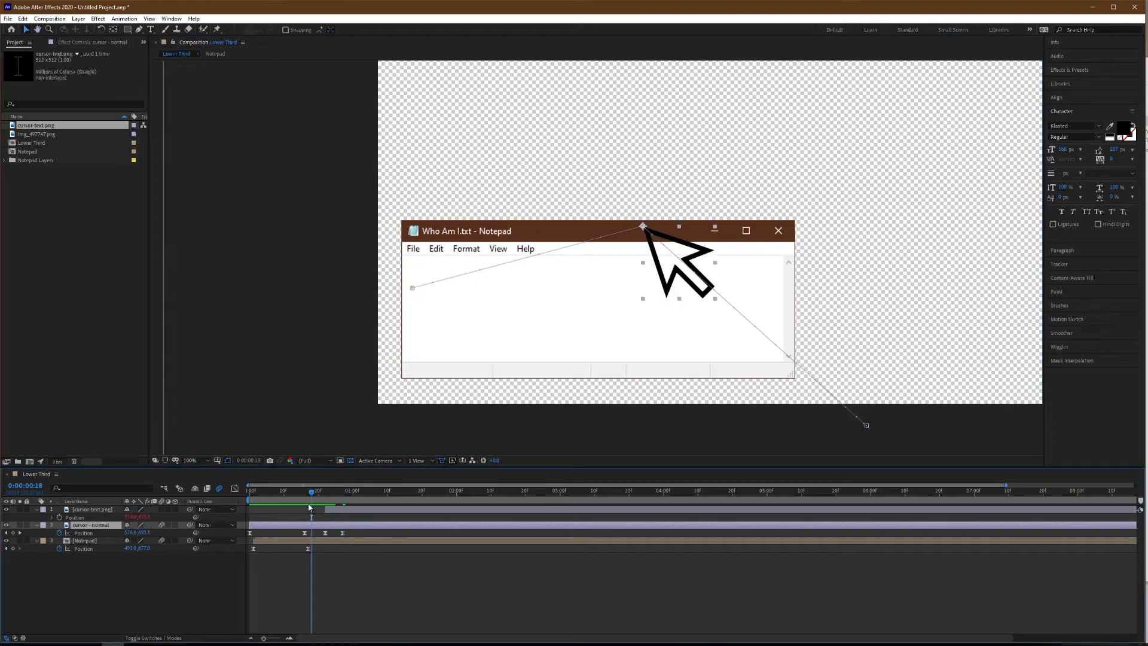
pyautogui.press('space')
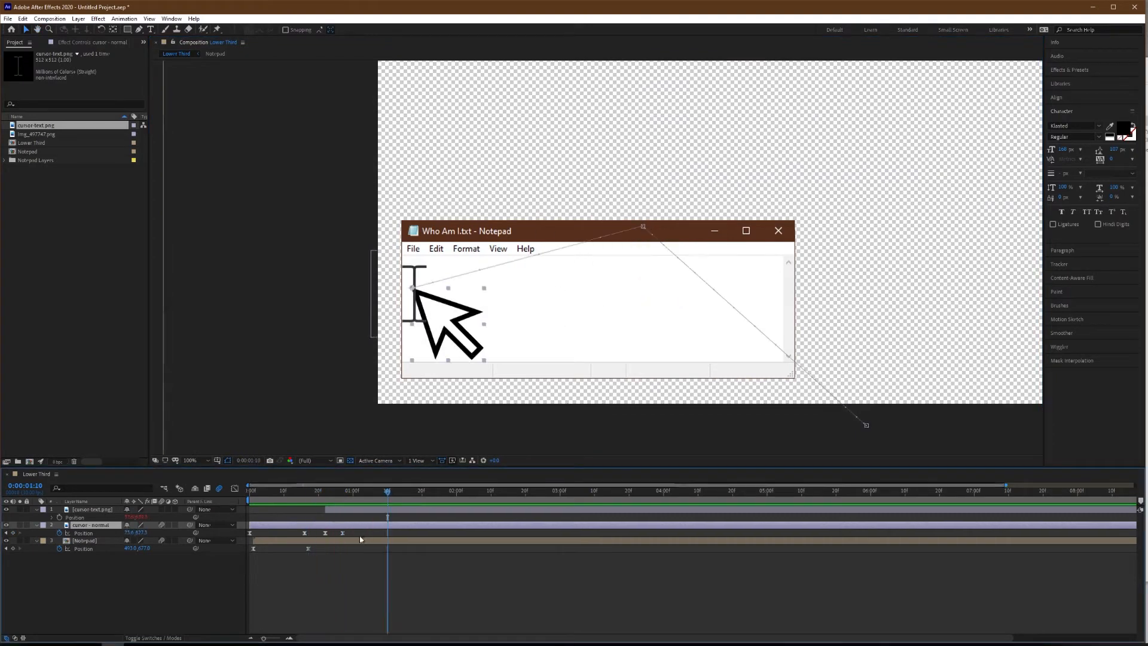
# Split the "cursor - normal" layer at frame 27 and delete the part after the split.
pyautogui.scroll(3, 304, 523)
pyautogui.moveTo(452, 645); pyautogui.dragTo(480, 640)
pyautogui.moveTo(471, 494)
pyautogui.mouseDown()
pyautogui.moveTo(410, 495)
pyautogui.moveTo(466, 503)
pyautogui.mouseUp()
pyautogui.hotkey('ctrl', 'shift', 'd')
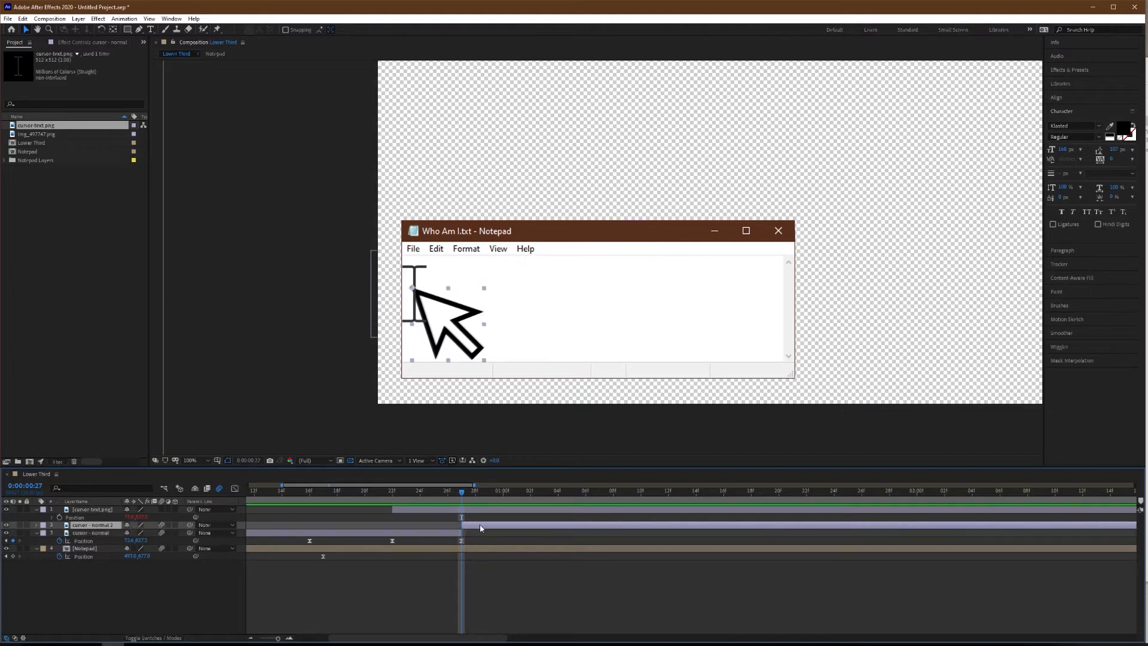
pyautogui.press('Delete')
# Turn on motion blur for the text cursor layer and trim the end of the "cursor - normal" layer to frame 24.
pyautogui.moveTo(462, 494); pyautogui.dragTo(420, 517)
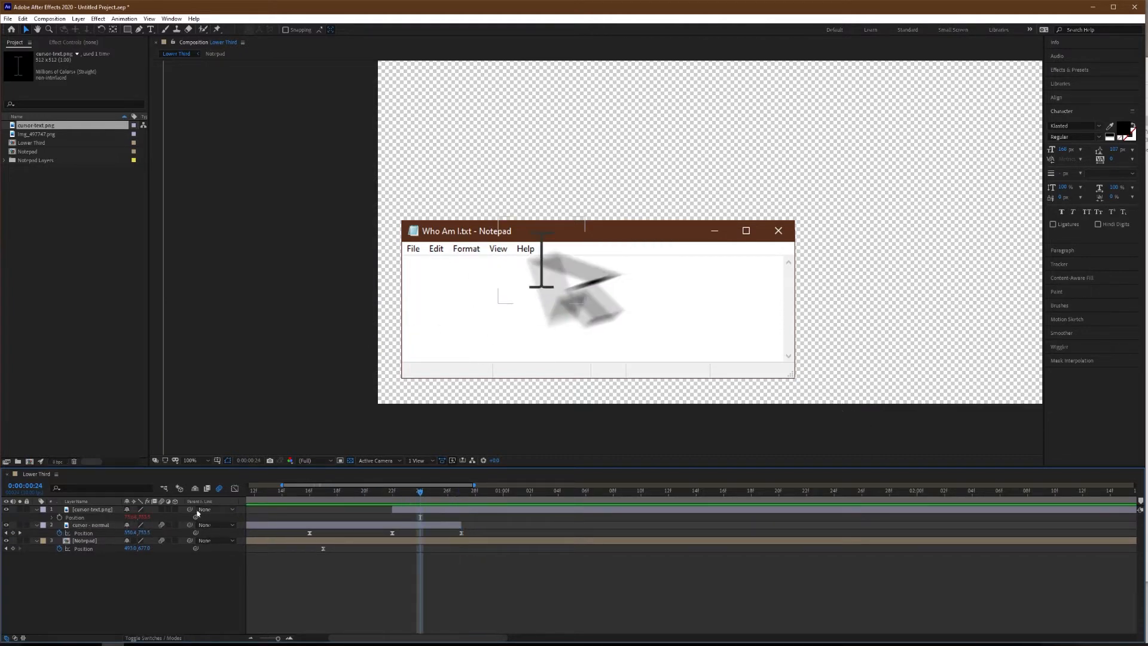
pyautogui.click(161, 509)
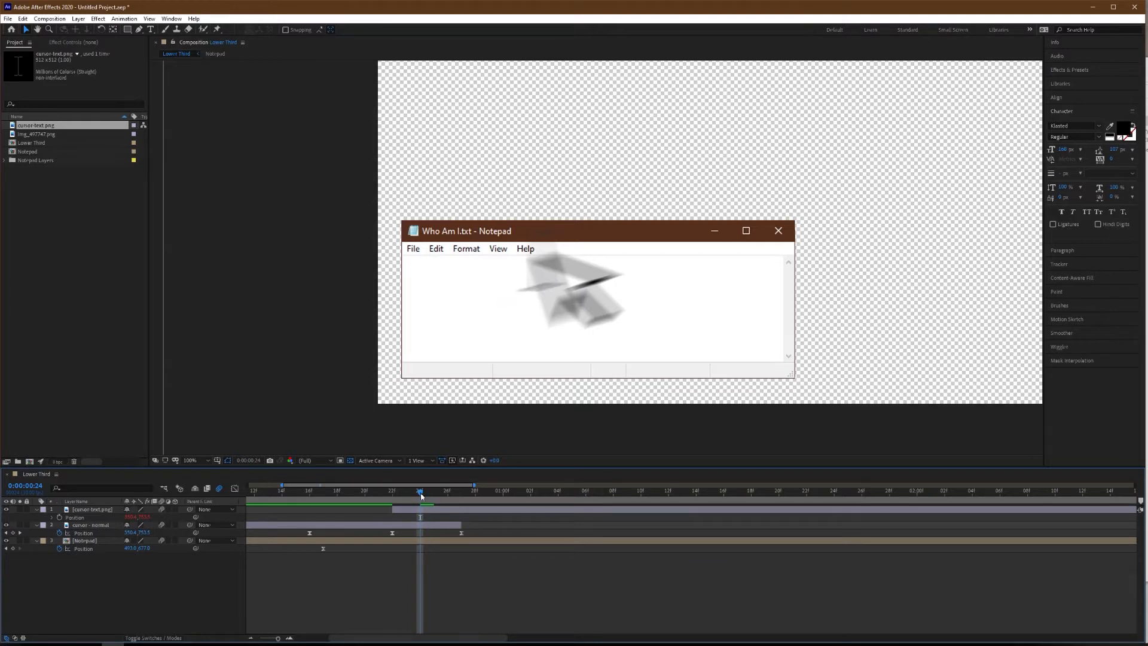
pyautogui.moveTo(460, 525); pyautogui.dragTo(421, 526)
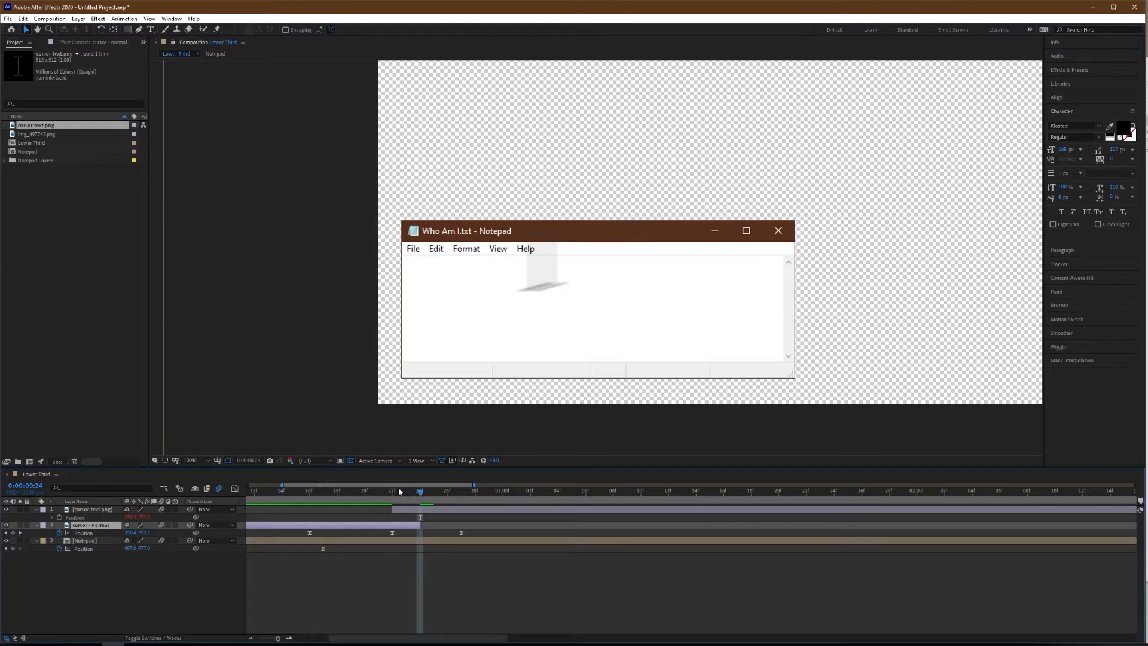
# Preview the change from the arrow cursor to the text cursor several times.
pyautogui.moveTo(399, 493); pyautogui.dragTo(337, 502)
pyautogui.press('space')
pyautogui.press('space')
pyautogui.moveTo(478, 498); pyautogui.dragTo(335, 502)
pyautogui.press('space')
pyautogui.press('space')
pyautogui.moveTo(422, 498); pyautogui.dragTo(347, 510)
pyautogui.press('space')
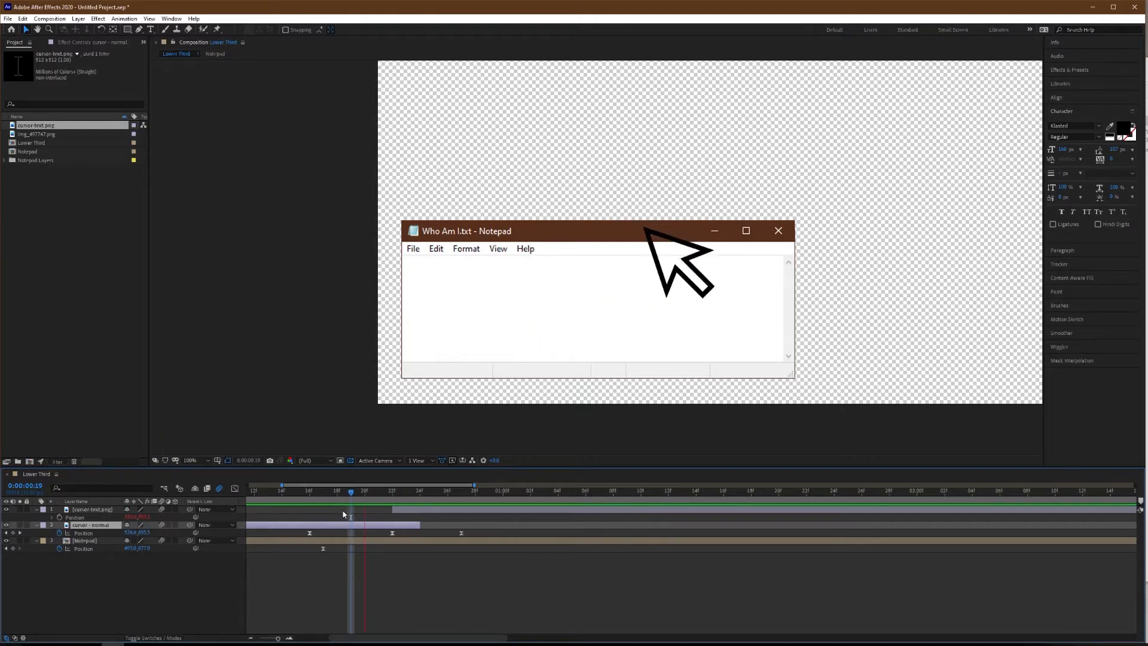
pyautogui.press('space')
# At frame 27, add a Verdana text layer in the Notepad text area containing the person's full name, and select all its text.
pyautogui.moveTo(427, 493); pyautogui.dragTo(464, 504)
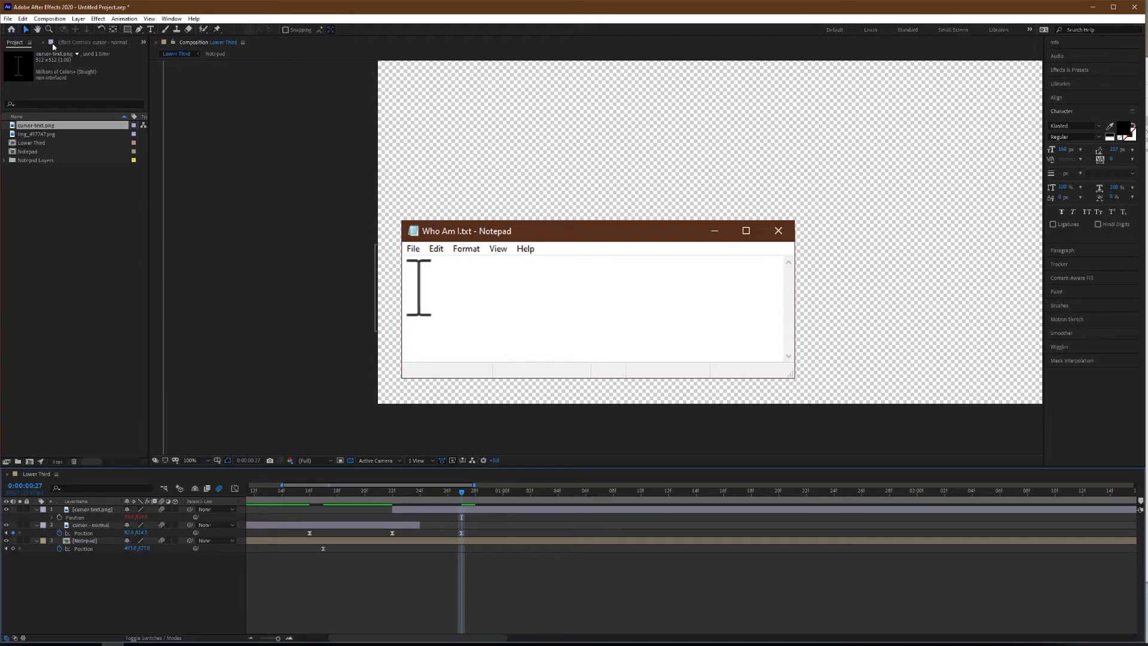
pyautogui.click(150, 30)
pyautogui.click(419, 308)
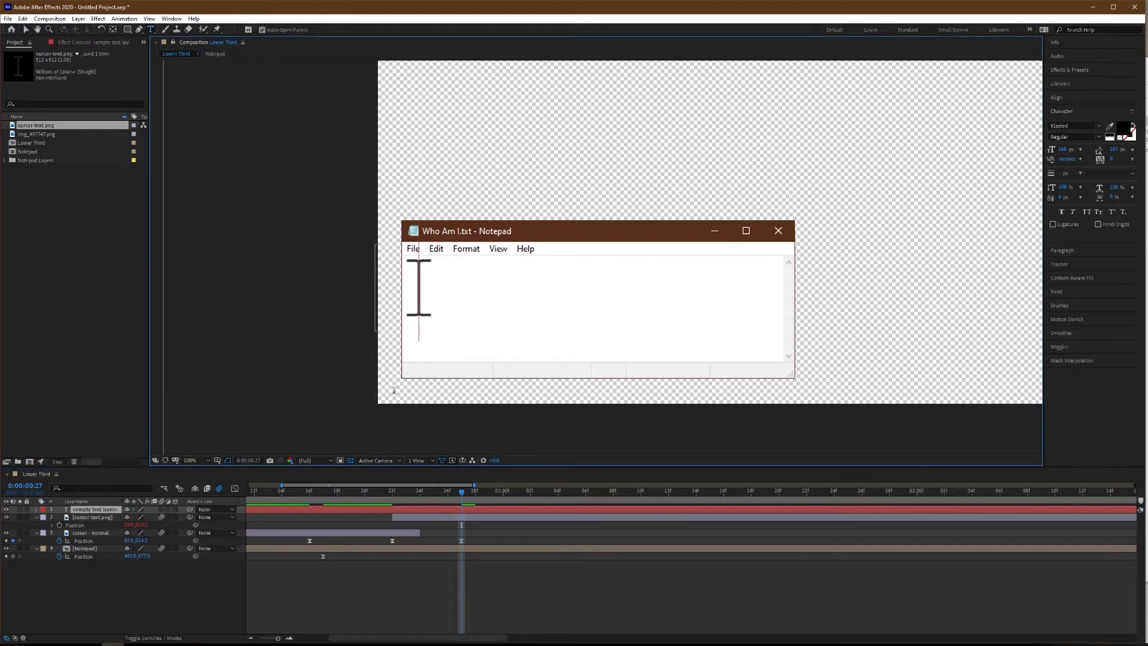
pyautogui.write('John')
pyautogui.press('BackSpace')
pyautogui.write('n Doe')
pyautogui.hotkey('ctrl', 'a')
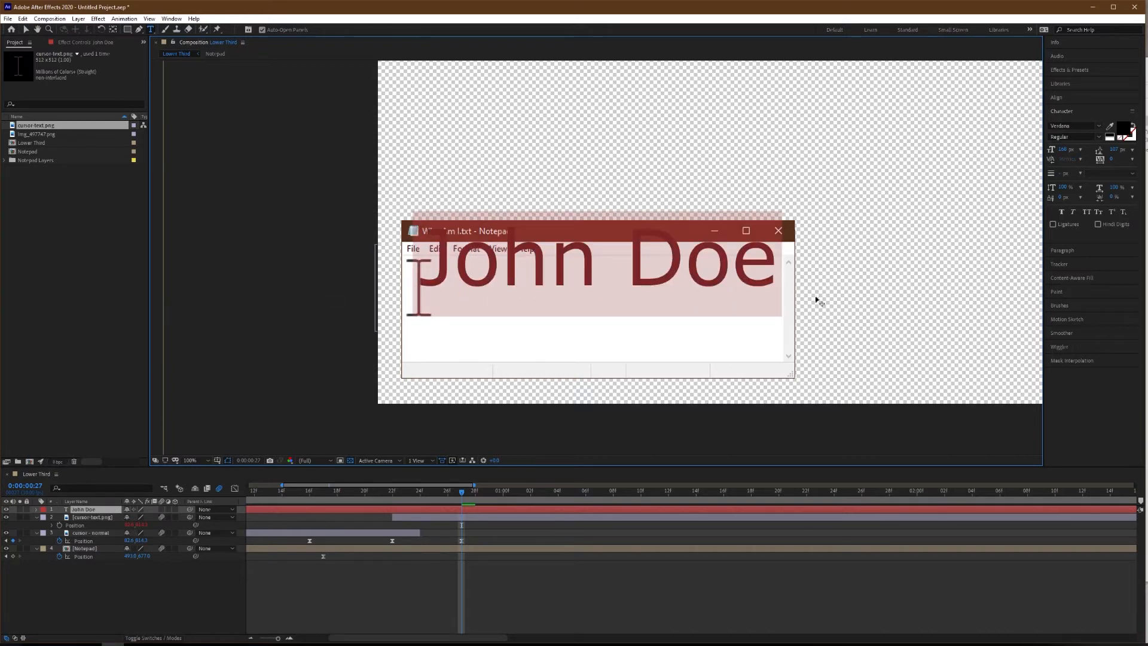
# Shrink the name text and place it at the start of the Notepad text area, lined up with the text cursor.
pyautogui.moveTo(1063, 150); pyautogui.dragTo(1042, 154)
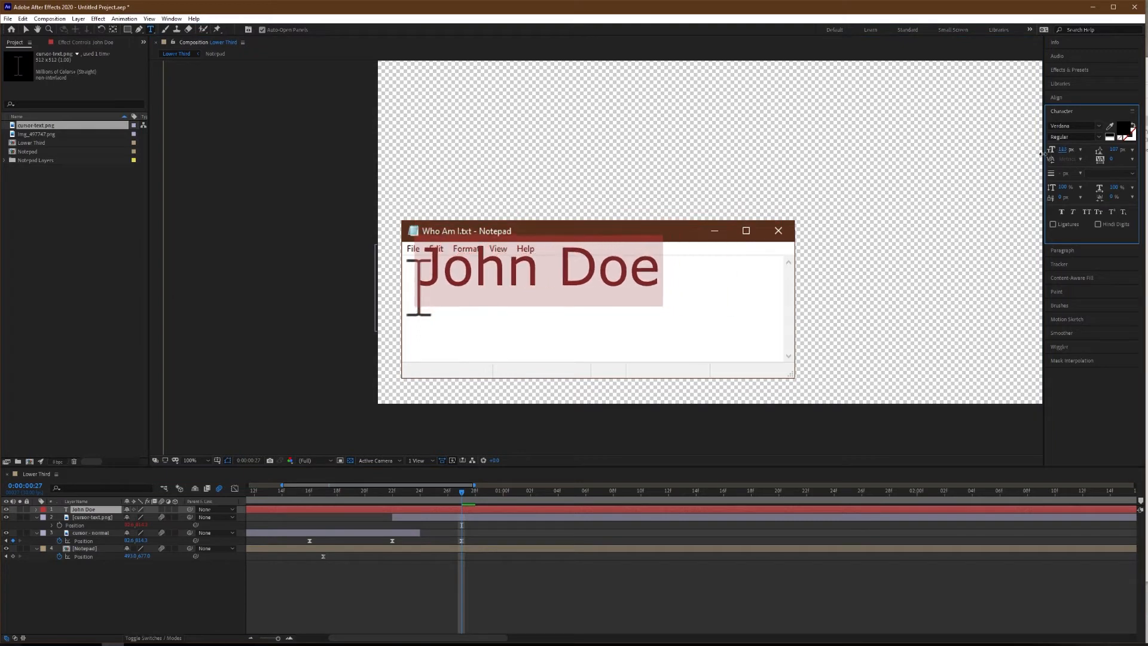
pyautogui.click(25, 31)
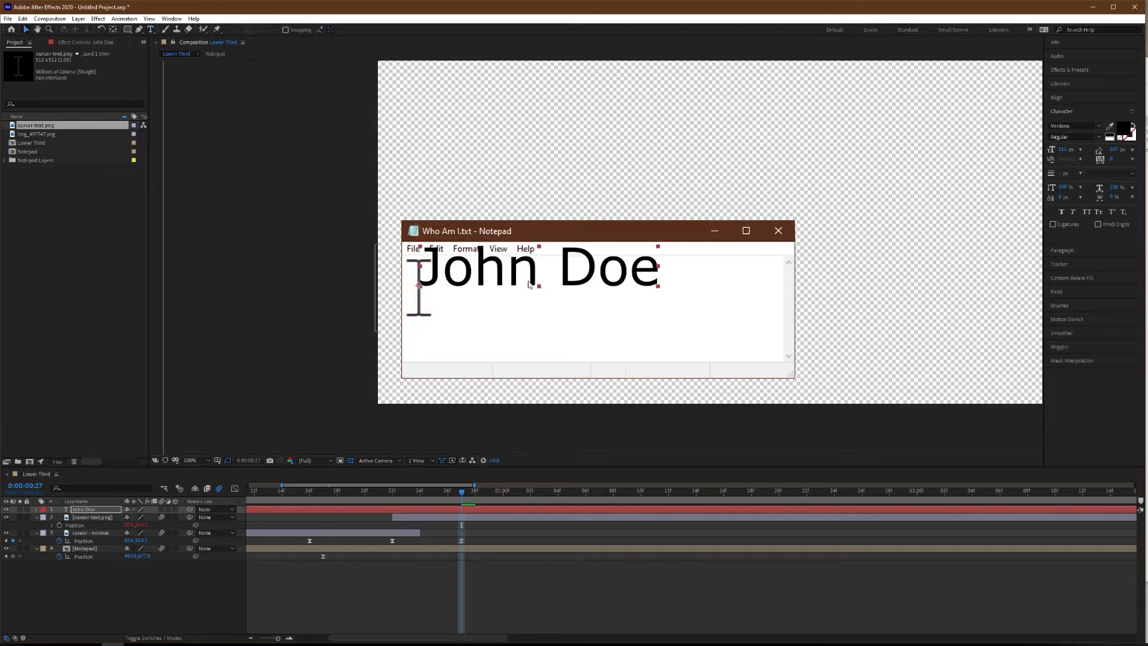
pyautogui.moveTo(514, 272); pyautogui.dragTo(503, 293)
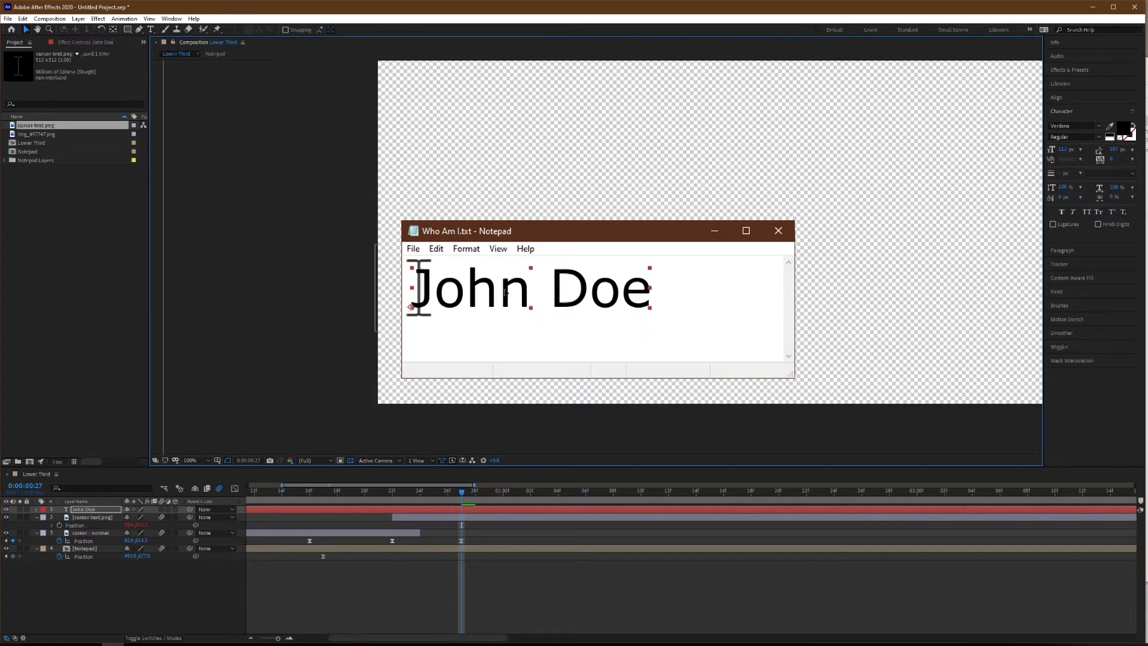
pyautogui.scroll(4, 382, 302)
pyautogui.scroll(2, 382, 302)
pyautogui.moveTo(809, 256); pyautogui.dragTo(423, 238)
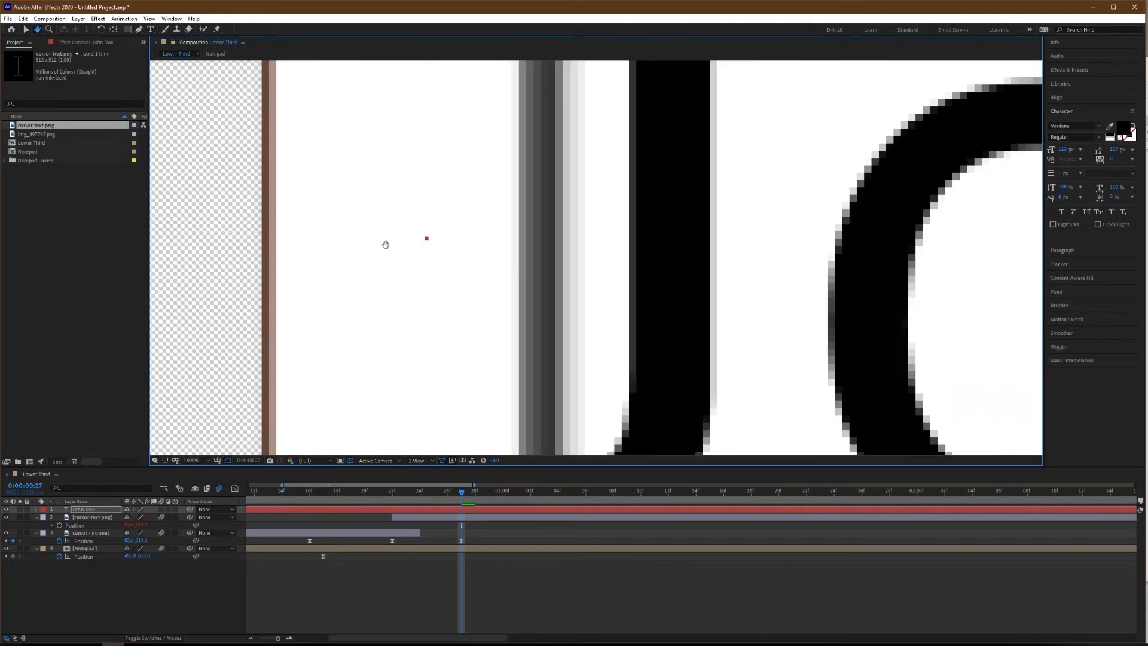
pyautogui.scroll(-1, 561, 268)
pyautogui.moveTo(619, 268); pyautogui.dragTo(628, 275)
pyautogui.scroll(-3, 543, 303)
pyautogui.scroll(-1, 543, 304)
pyautogui.scroll(1, 576, 316)
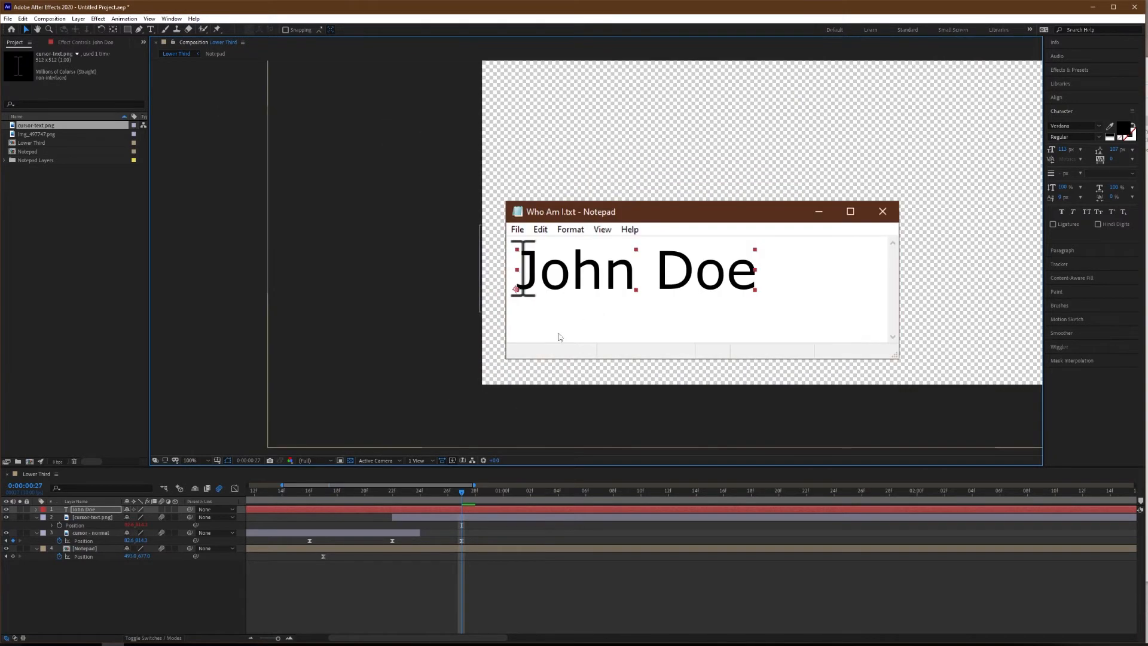
# Start the name text layer at frame 27.
pyautogui.moveTo(375, 512); pyautogui.dragTo(547, 517)
pyautogui.press('[')
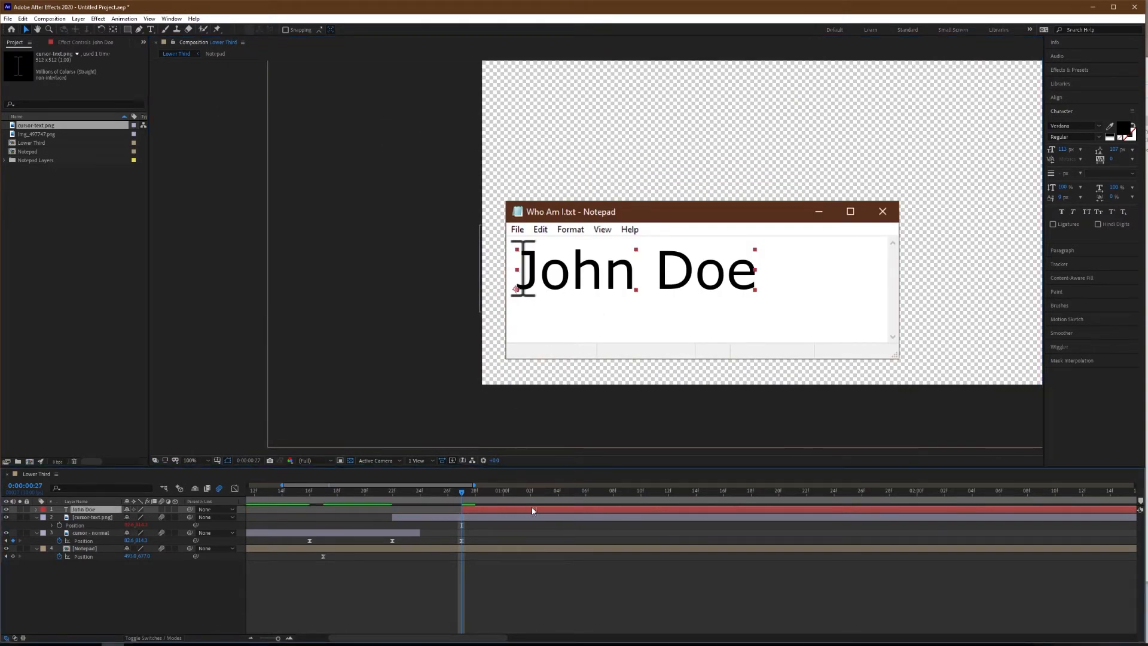
pyautogui.scroll(-4, 456, 507)
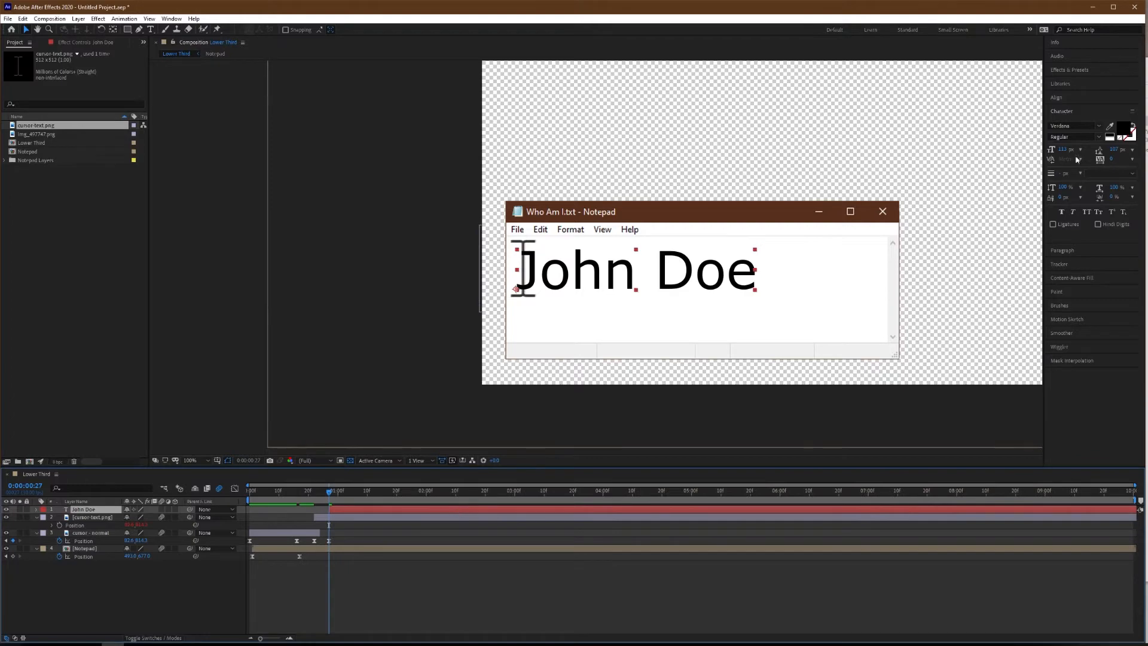
# Find the Typewriter animation preset by searching for "type" and apply it to the name text layer.
pyautogui.click(1069, 69)
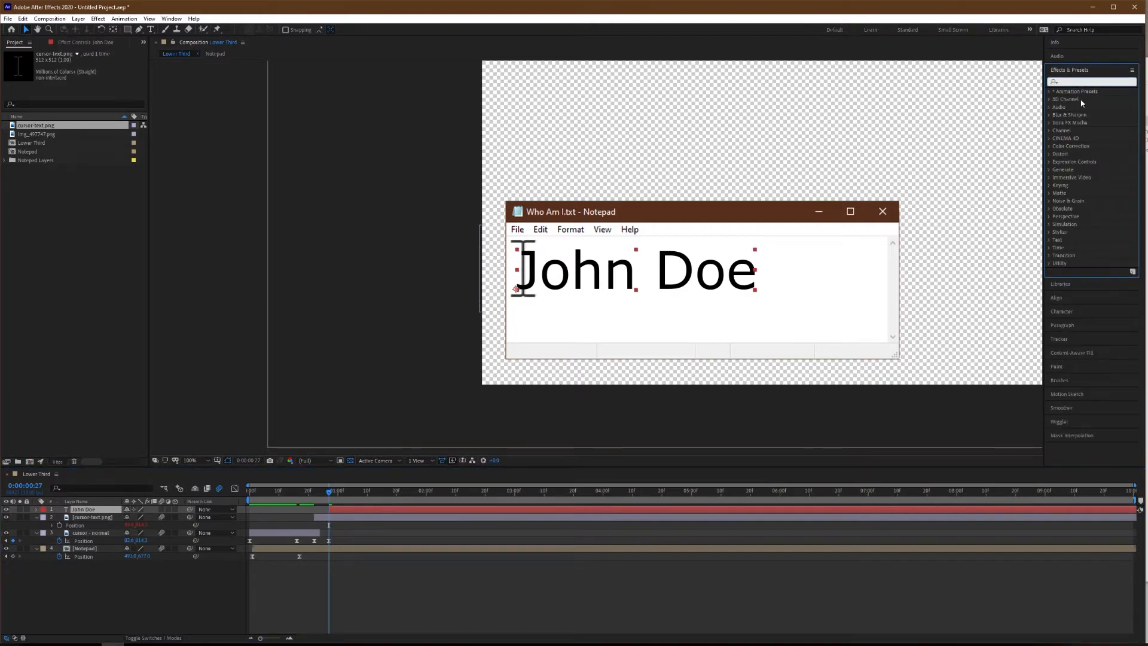
pyautogui.click(1092, 81)
pyautogui.write('type')
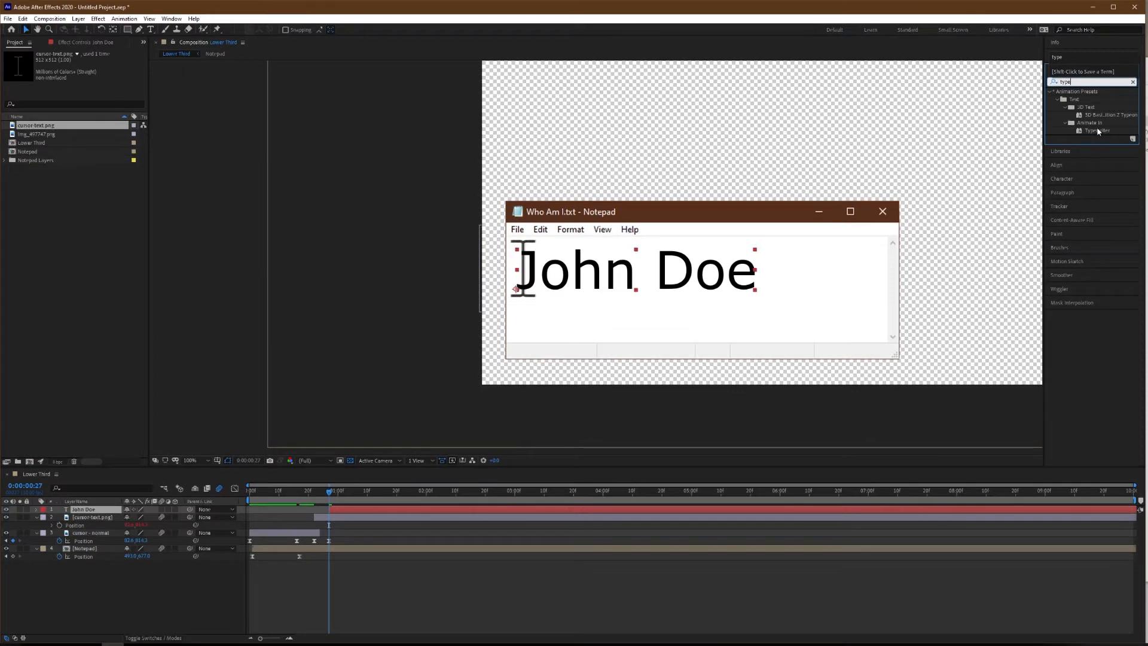
pyautogui.moveTo(1047, 281); pyautogui.dragTo(365, 510)
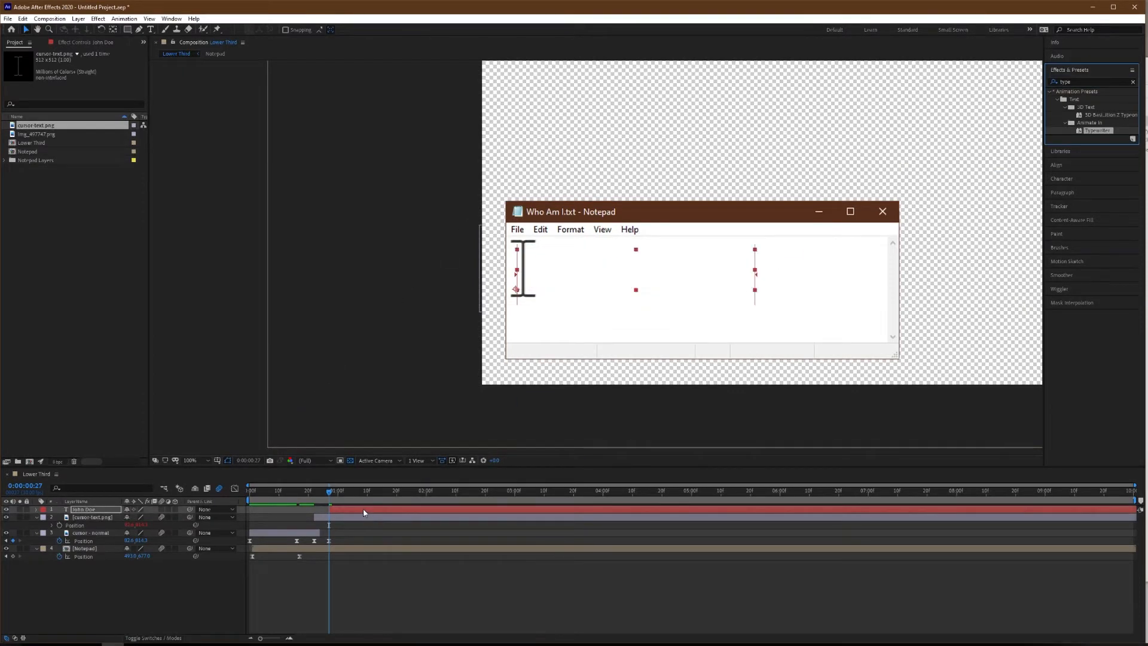
# Shorten the Typewriter animation by moving its end Start keyframe to 0:00:01:17, previewing the typing speed.
pyautogui.moveTo(550, 528); pyautogui.dragTo(394, 530)
pyautogui.moveTo(328, 501); pyautogui.dragTo(289, 507)
pyautogui.press('space')
pyautogui.press('space')
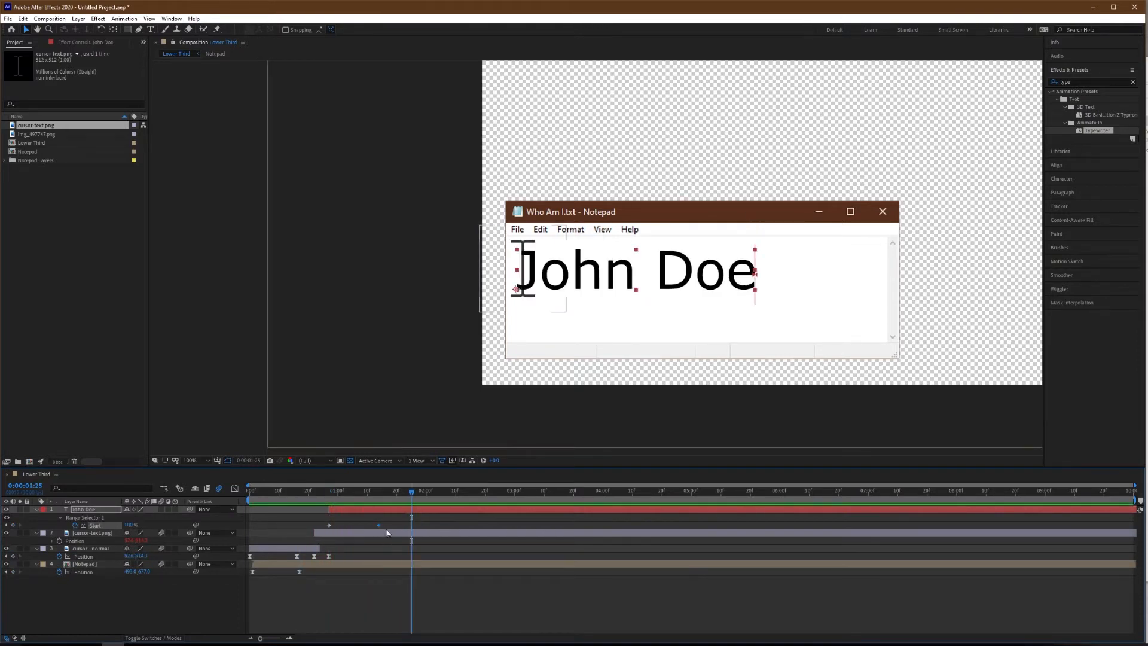
pyautogui.moveTo(379, 526); pyautogui.dragTo(388, 500)
# At 0:00:01:17, add a Position keyframe on "cursor - normal" and move the cursor horizontally to the end of the name.
pyautogui.click(13, 556)
pyautogui.click(83, 556)
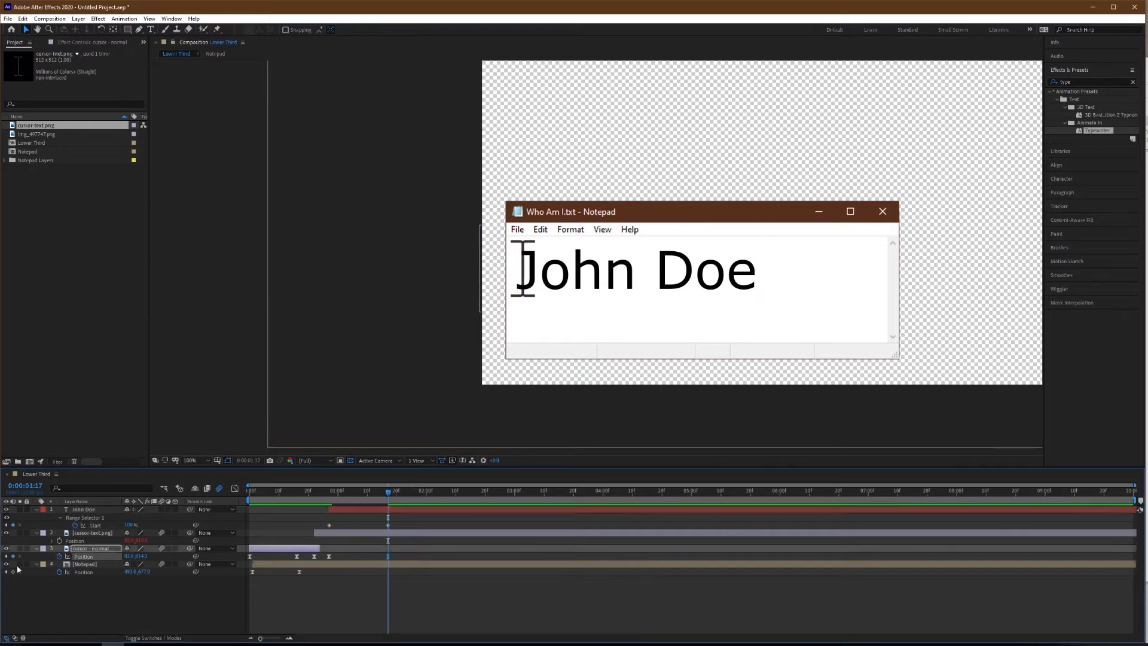
pyautogui.moveTo(128, 556); pyautogui.dragTo(442, 556)
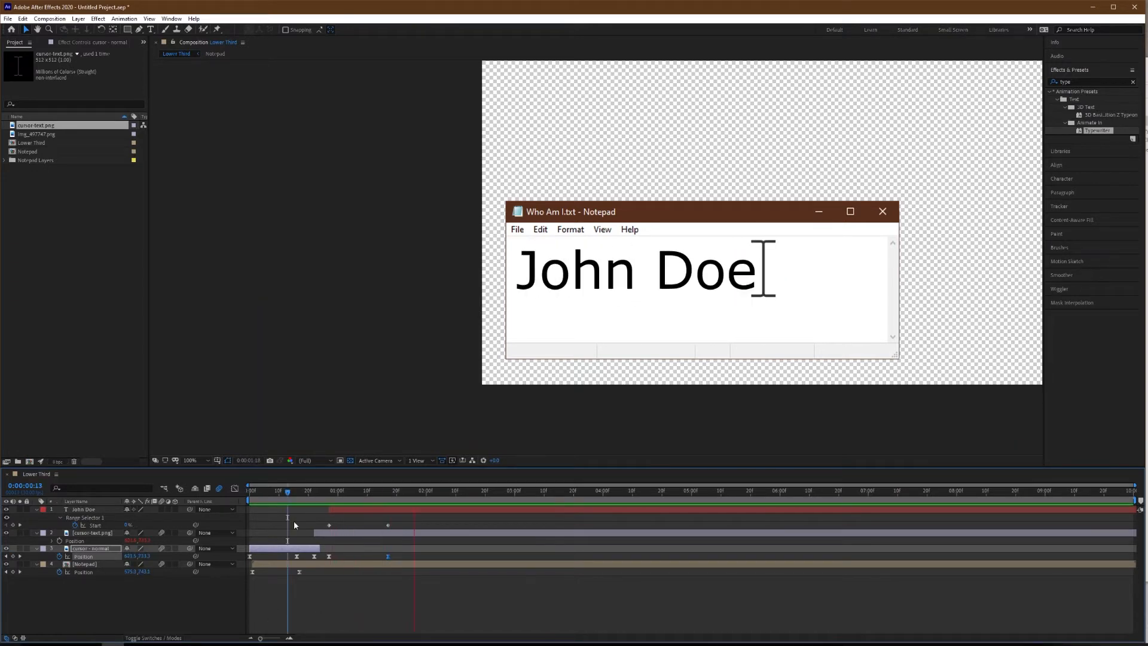
# Check the cursor's speed graph against the typing and make the "cursor - normal" Position keyframe at 0:00:01:17 linear.
pyautogui.press('space')
pyautogui.moveTo(394, 497); pyautogui.dragTo(373, 511)
pyautogui.scroll(1, 327, 561)
pyautogui.click(235, 488)
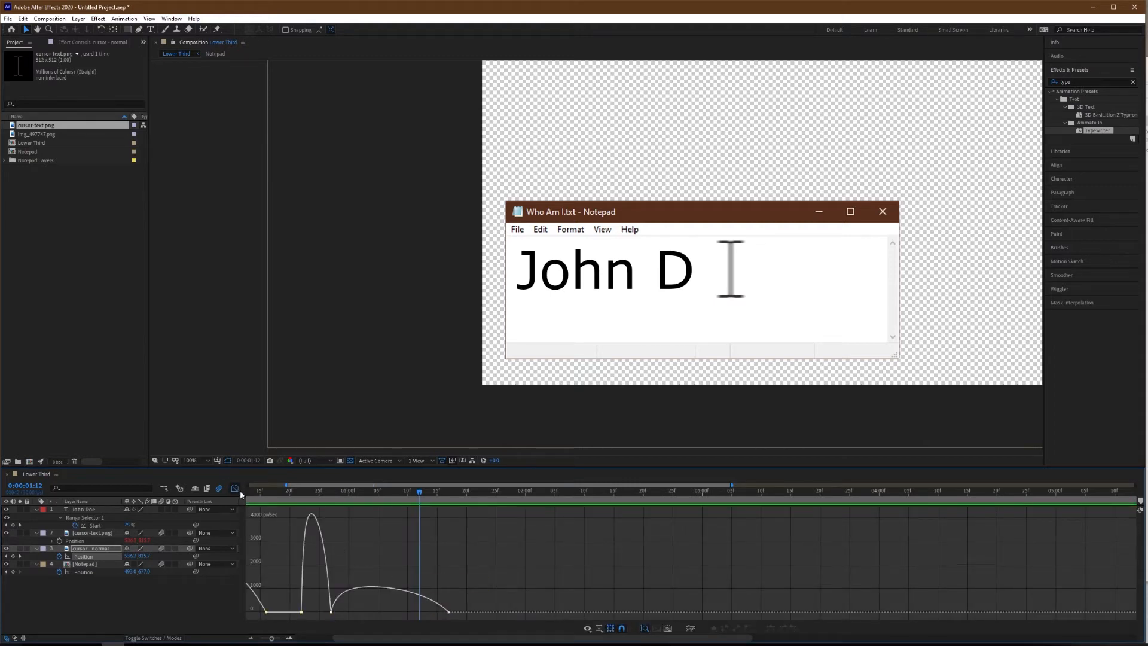
pyautogui.click(235, 489)
pyautogui.keyDown('ctrl'); pyautogui.click(449, 556); pyautogui.keyUp('ctrl')
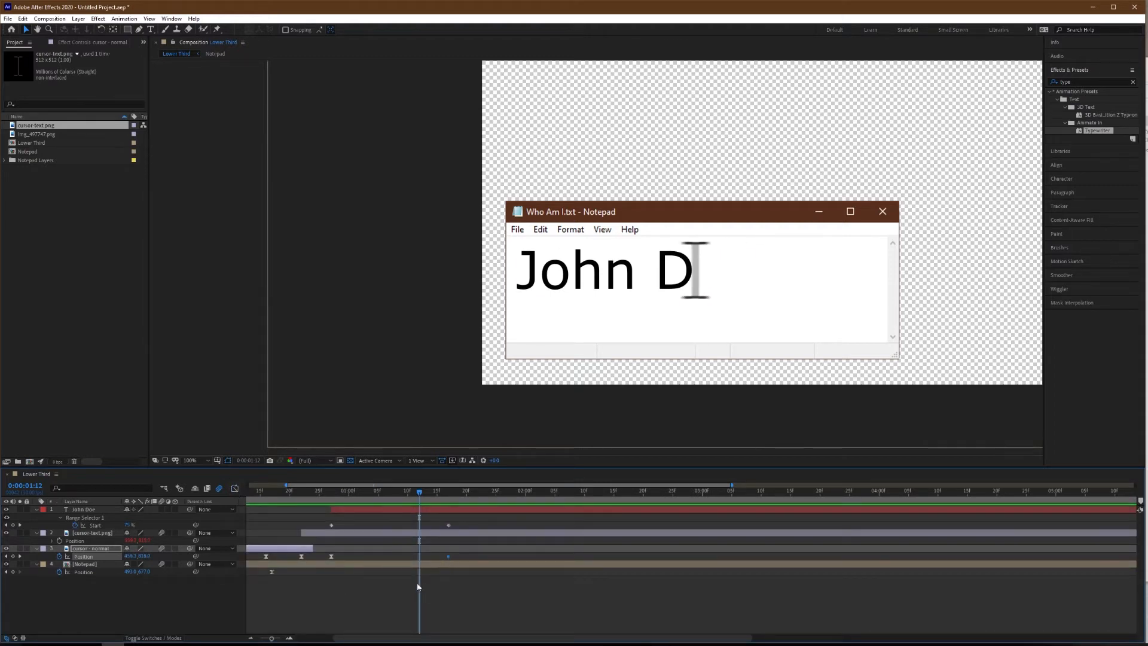
# Preview the typing, and move the Typewriter end keyframe and the cursor's last Position keyframe together to 0:00:01:05.
pyautogui.click(319, 492)
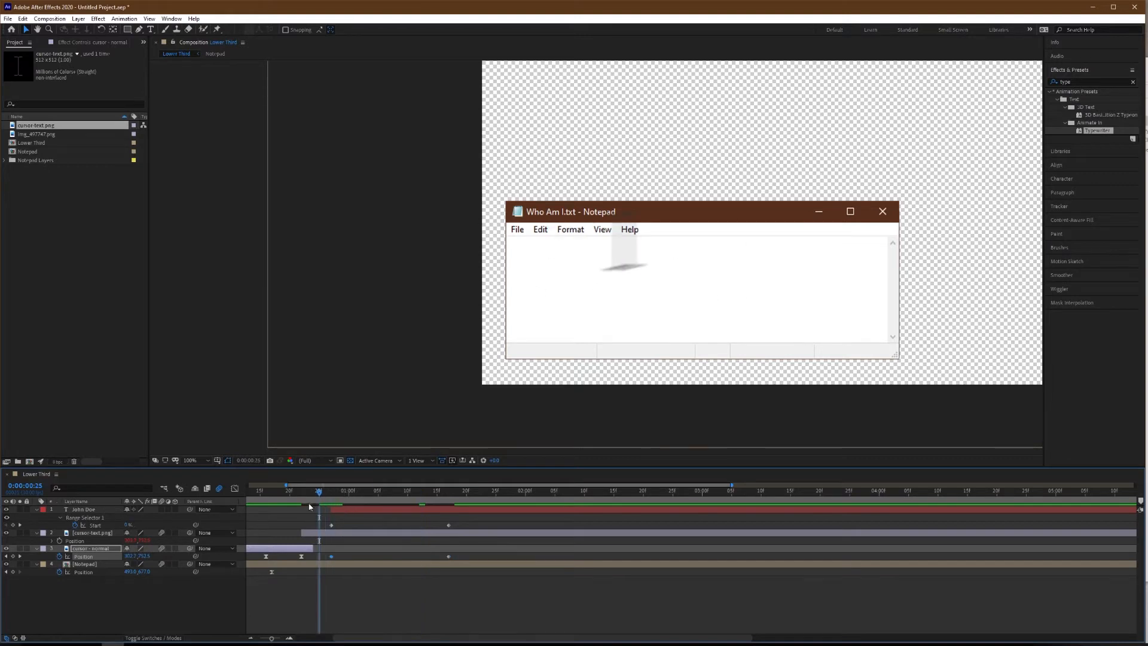
pyautogui.press('space')
pyautogui.moveTo(458, 520); pyautogui.dragTo(439, 565)
pyautogui.moveTo(383, 533); pyautogui.dragTo(380, 524)
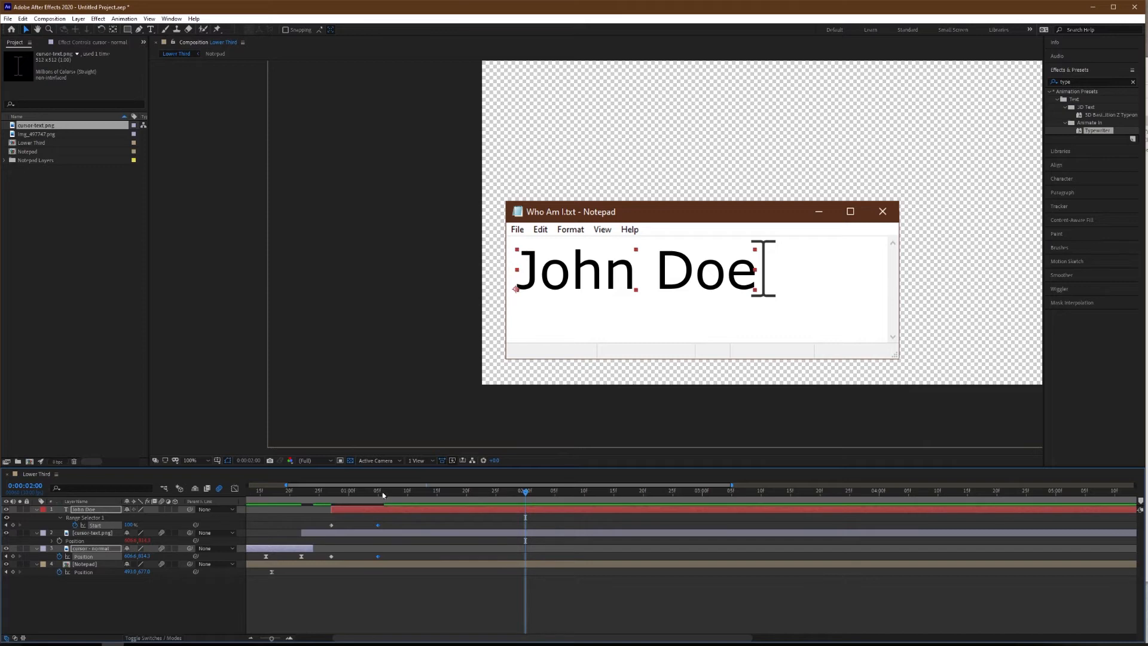
# Add Opacity keyframes to the "cursor-text.png" layer at the start and end of the name's typing, 0:00:00:27 and 0:00:01:05.
pyautogui.click(338, 533)
pyautogui.moveTo(337, 489); pyautogui.dragTo(334, 496)
pyautogui.click(333, 534)
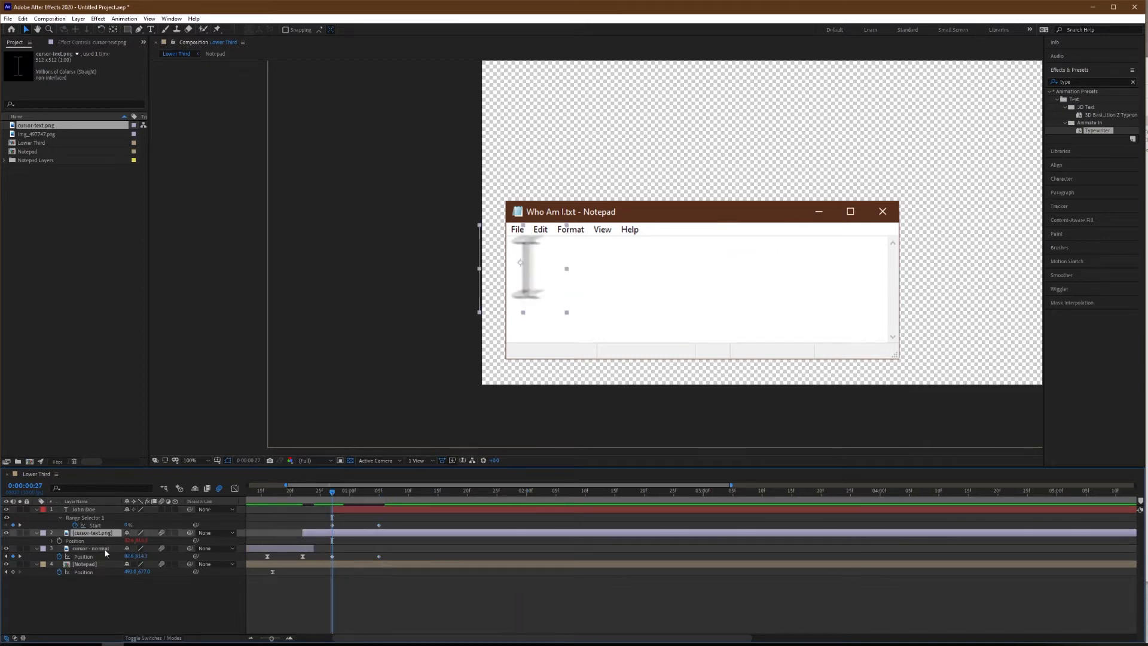
pyautogui.press('t')
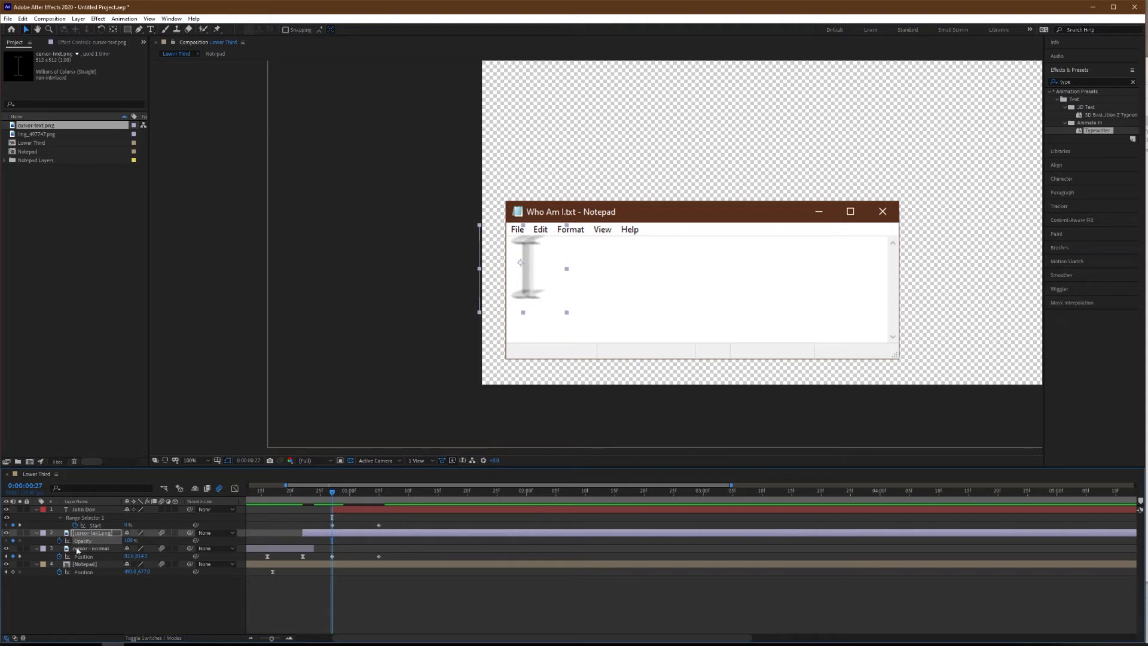
pyautogui.click(377, 497)
pyautogui.scroll(3, 369, 534)
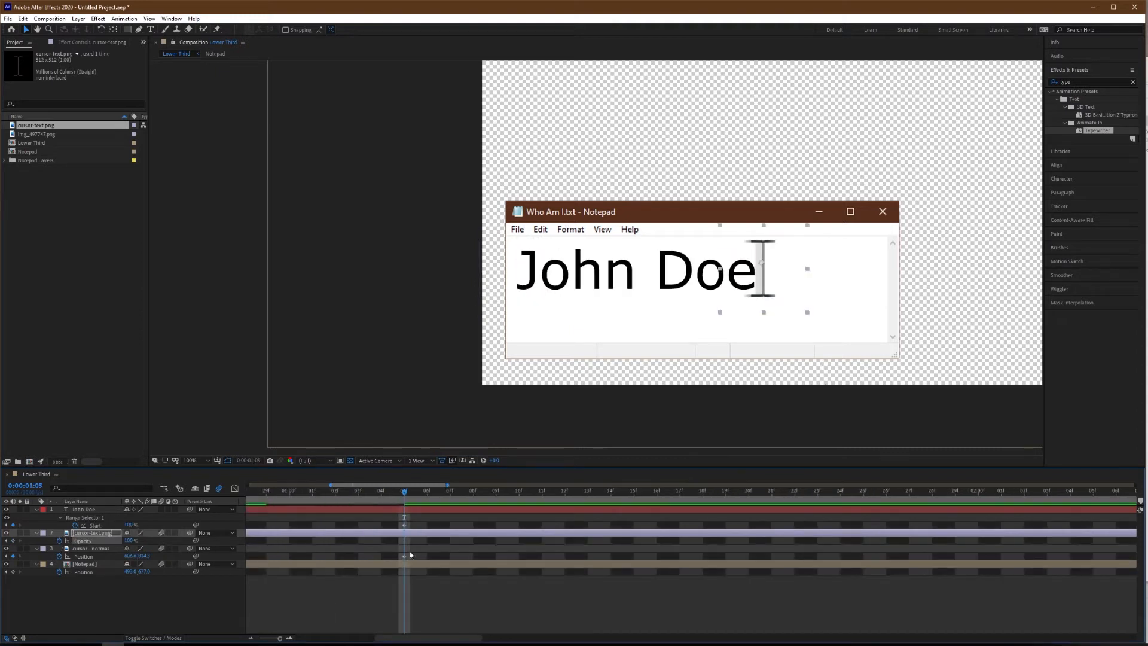
pyautogui.click(13, 541)
# Lower the text cursor's Opacity at 0:00:01:04 and restore the low-to-full dip with a matching keyframe at 0:00:00:28, previewing the typing.
pyautogui.press('pageup')
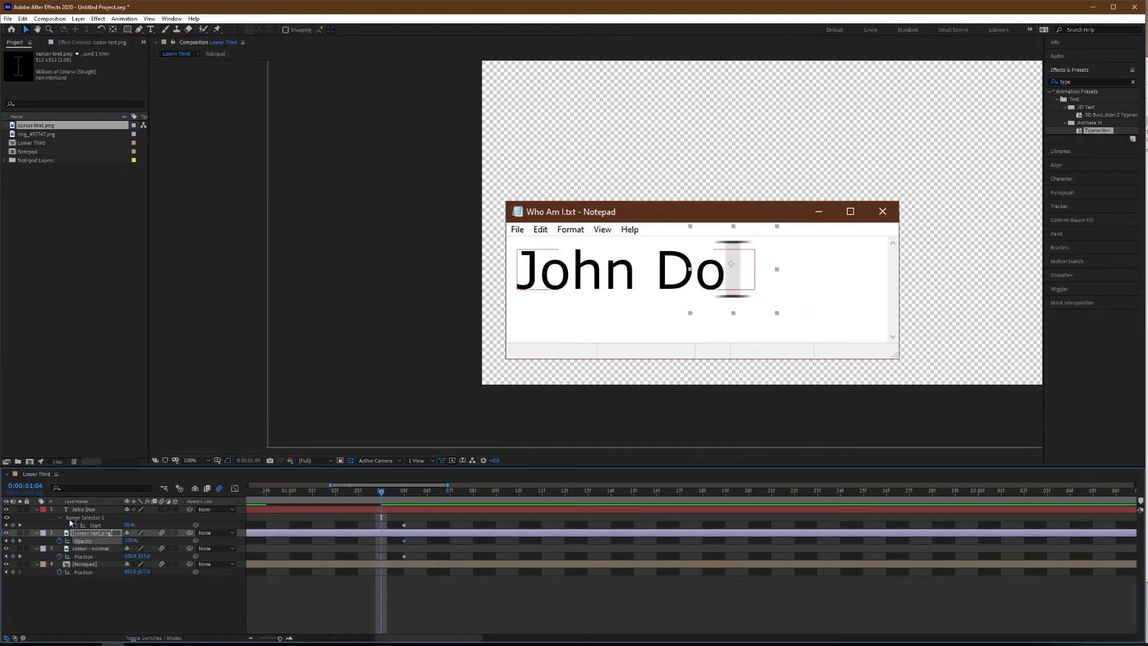
pyautogui.click(7, 541)
pyautogui.click(21, 541)
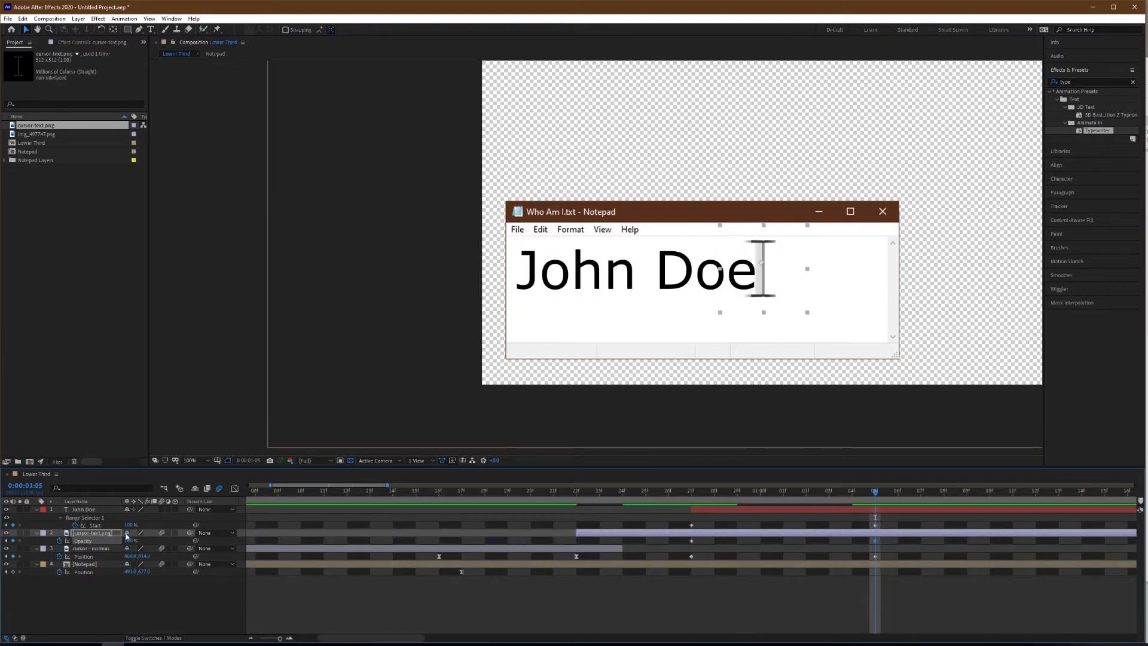
pyautogui.press('pageup')
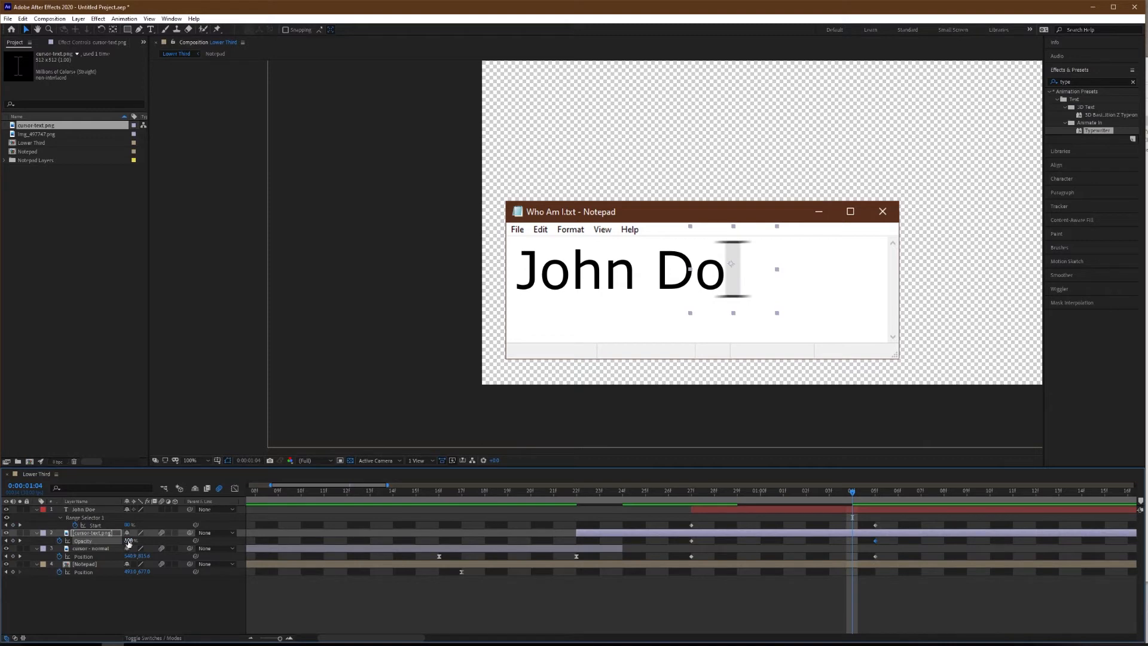
pyautogui.moveTo(128, 541); pyautogui.dragTo(25, 544)
pyautogui.press('space')
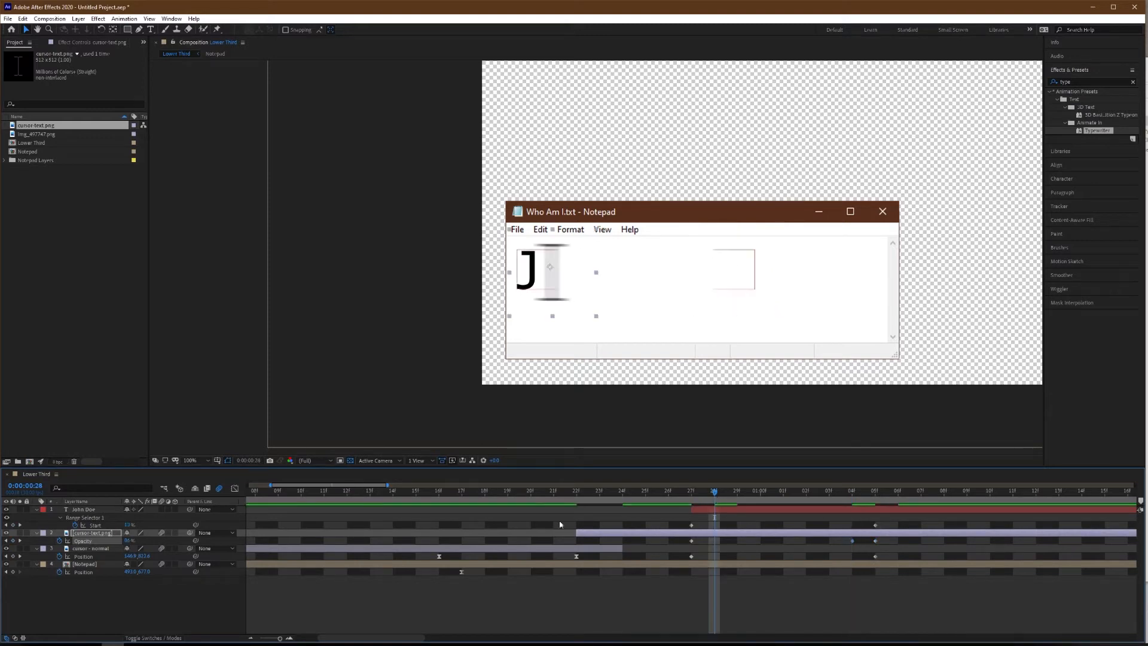
pyautogui.moveTo(126, 542); pyautogui.dragTo(31, 548)
pyautogui.moveTo(669, 490); pyautogui.dragTo(544, 510)
pyautogui.press('space')
pyautogui.press('space')
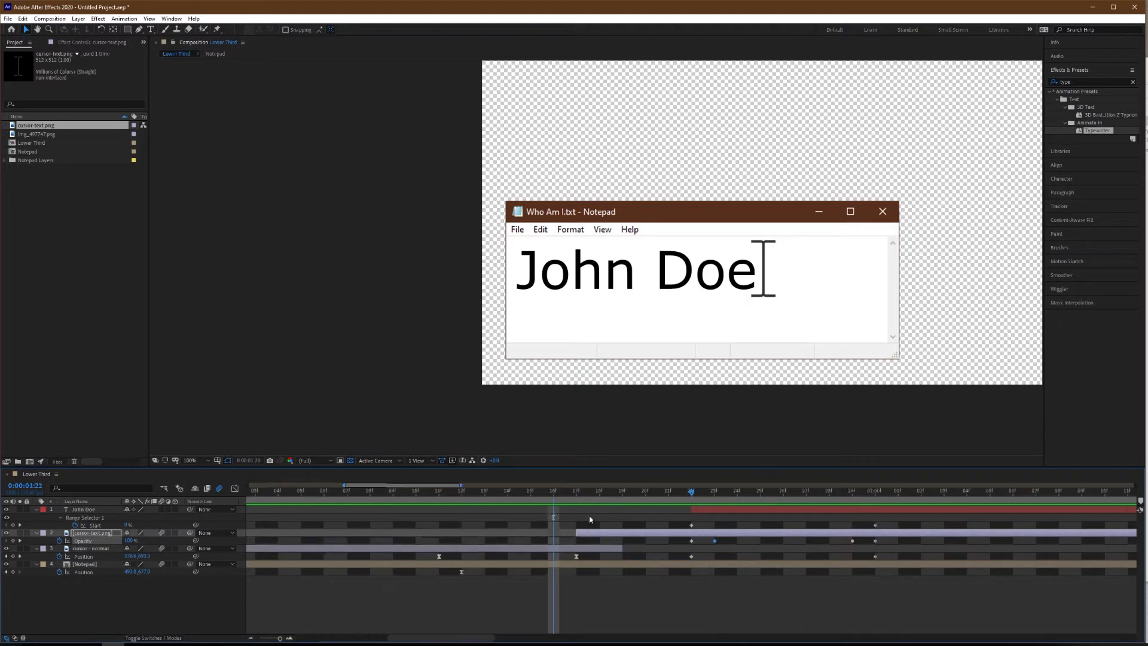
# At 0:00:01:29, move "cursor - normal" to the line below the name and add the text "video editor" there.
pyautogui.scroll(-5, 593, 524)
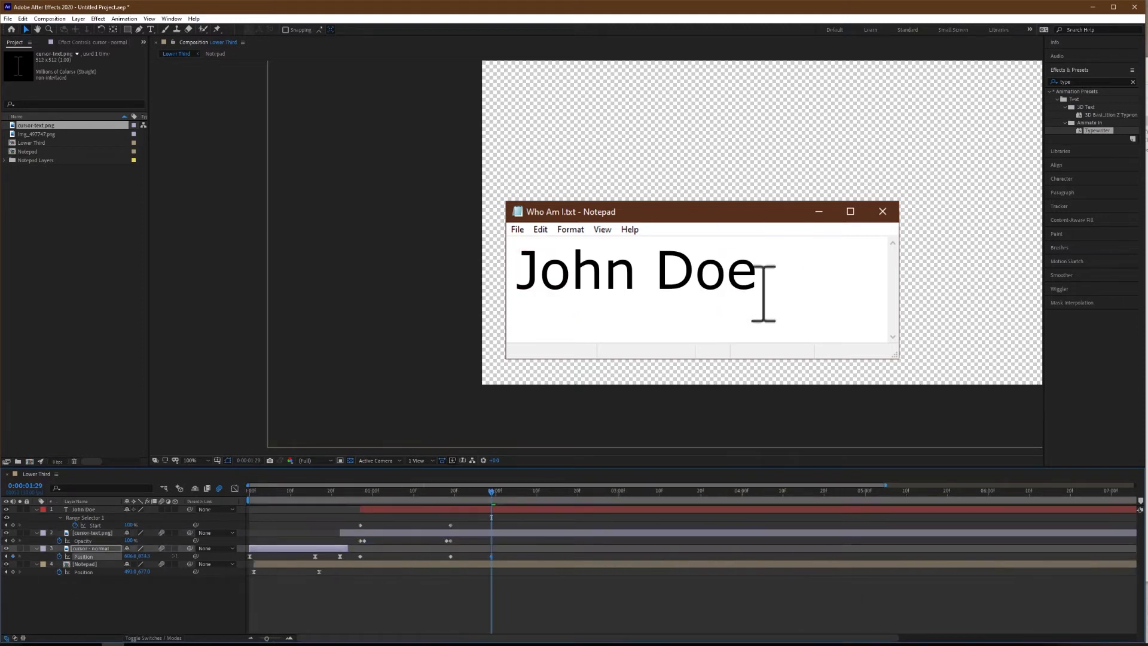
pyautogui.moveTo(129, 557); pyautogui.dragTo(24, 556)
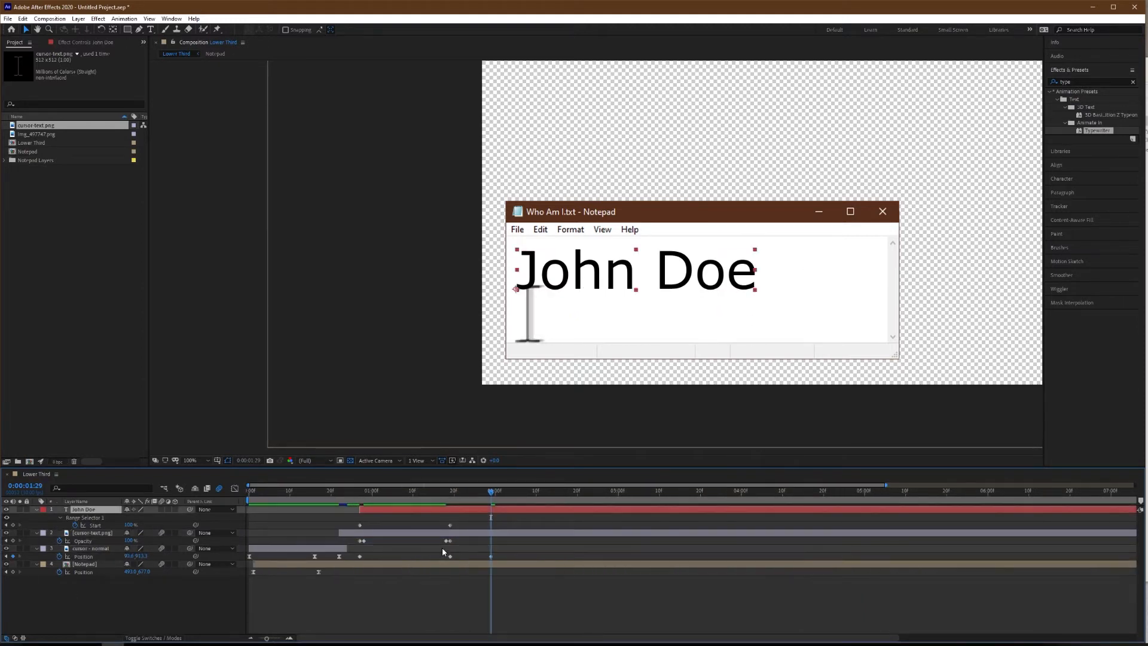
pyautogui.hotkey('ctrl', 't')
pyautogui.click(532, 328)
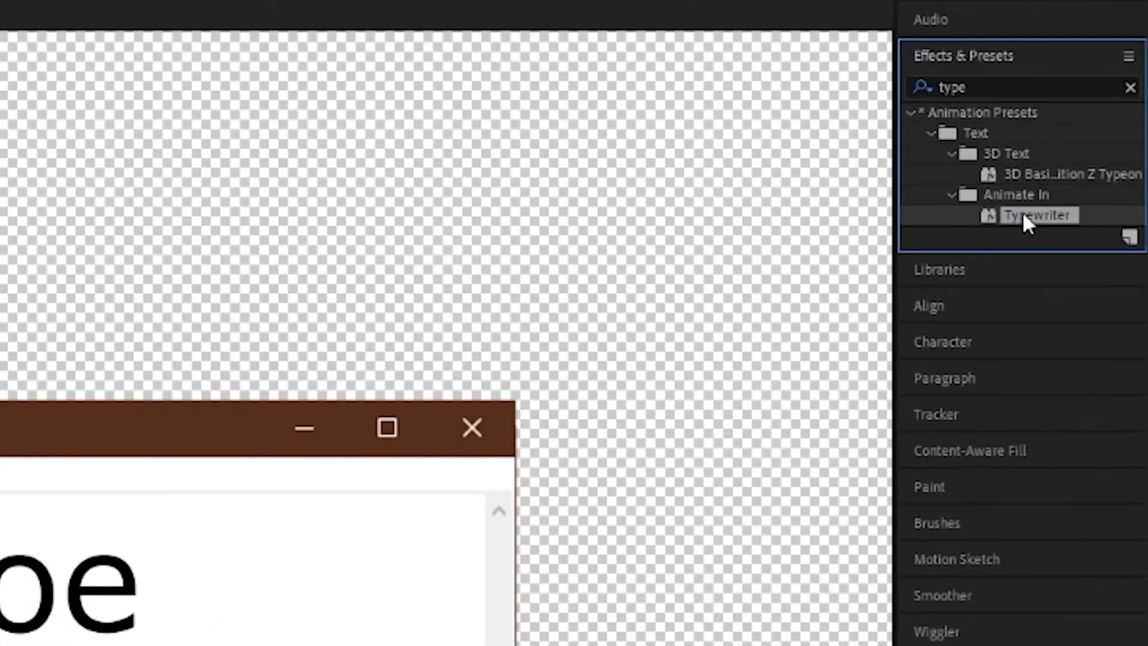
# Apply the Typewriter preset to the "video editor" layer and align the layer's start and first Start keyframe with 0:00:01:29.
pyautogui.moveTo(1094, 131); pyautogui.dragTo(608, 344)
pyautogui.scroll(5, 462, 551)
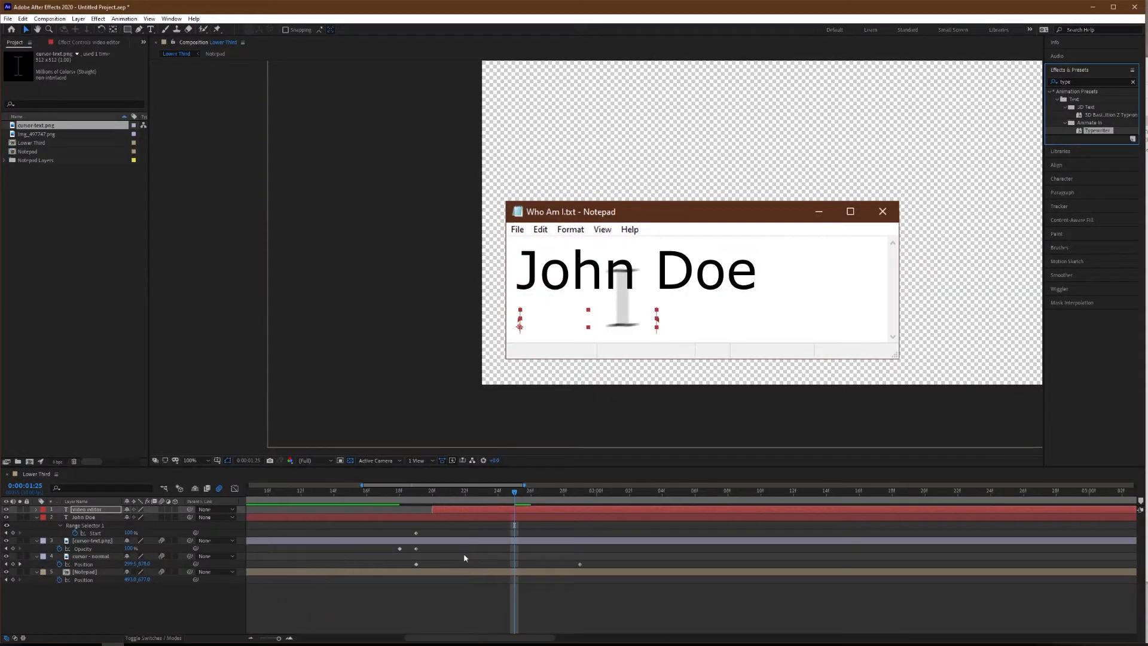
pyautogui.click(476, 511)
pyautogui.press('u')
pyautogui.scroll(-5, 485, 535)
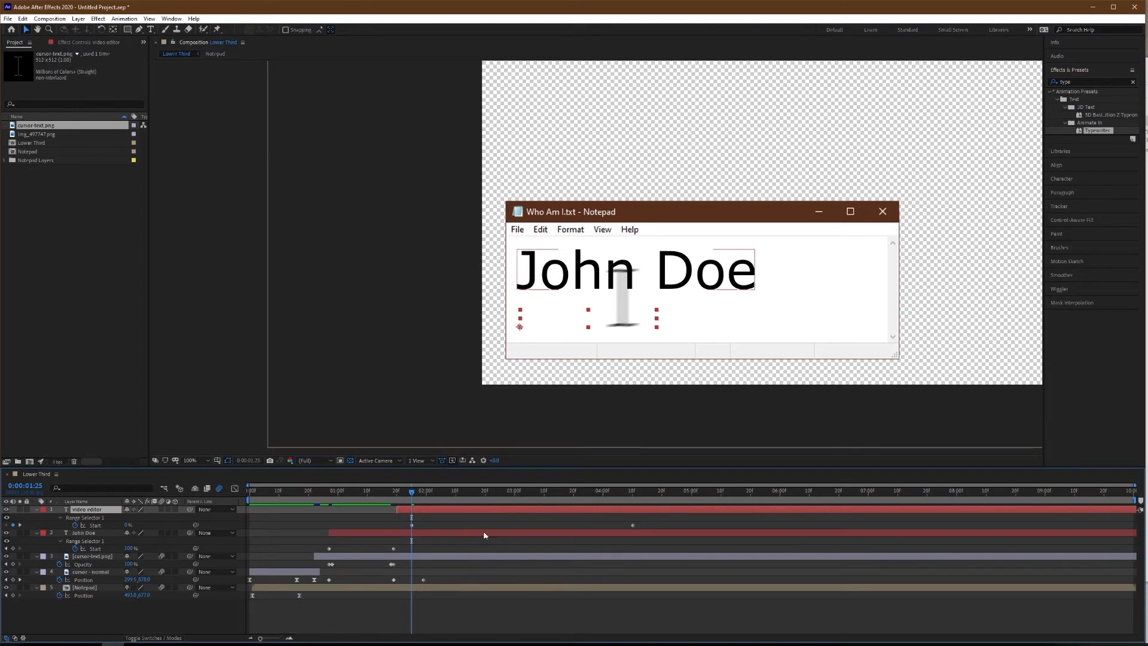
pyautogui.moveTo(644, 524); pyautogui.dragTo(411, 525)
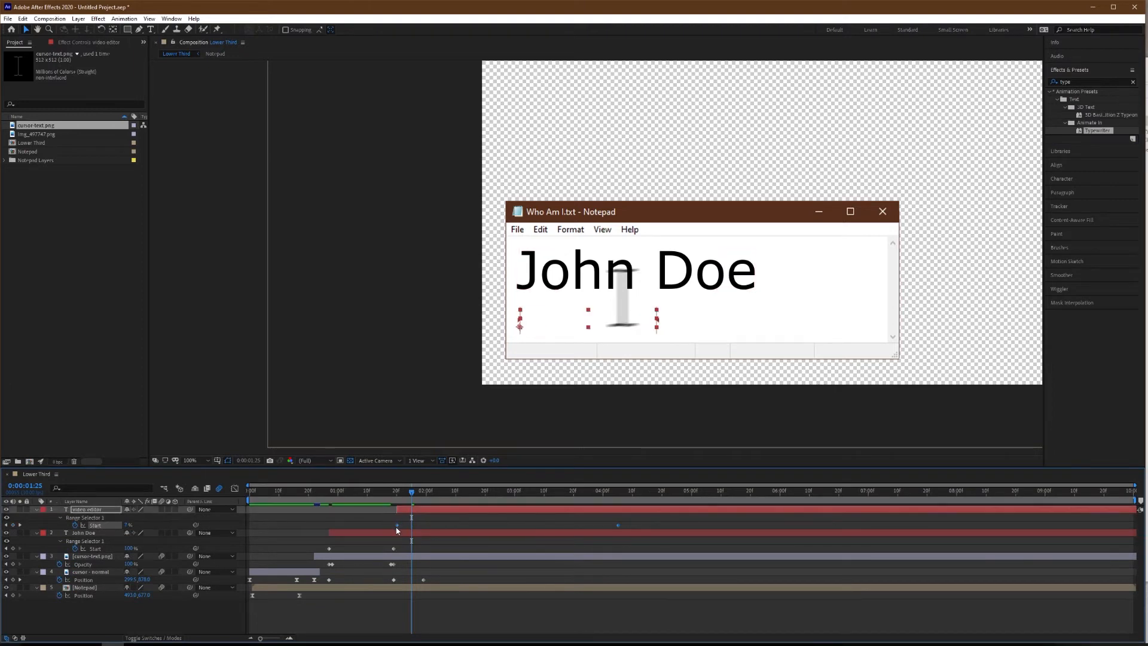
pyautogui.scroll(5, 393, 533)
pyautogui.scroll(1, 393, 533)
pyautogui.moveTo(305, 495); pyautogui.dragTo(582, 508)
# Preview the "video editor" typing and shorten it by moving its last Start keyframe earlier.
pyautogui.scroll(-2, 413, 524)
pyautogui.press('space')
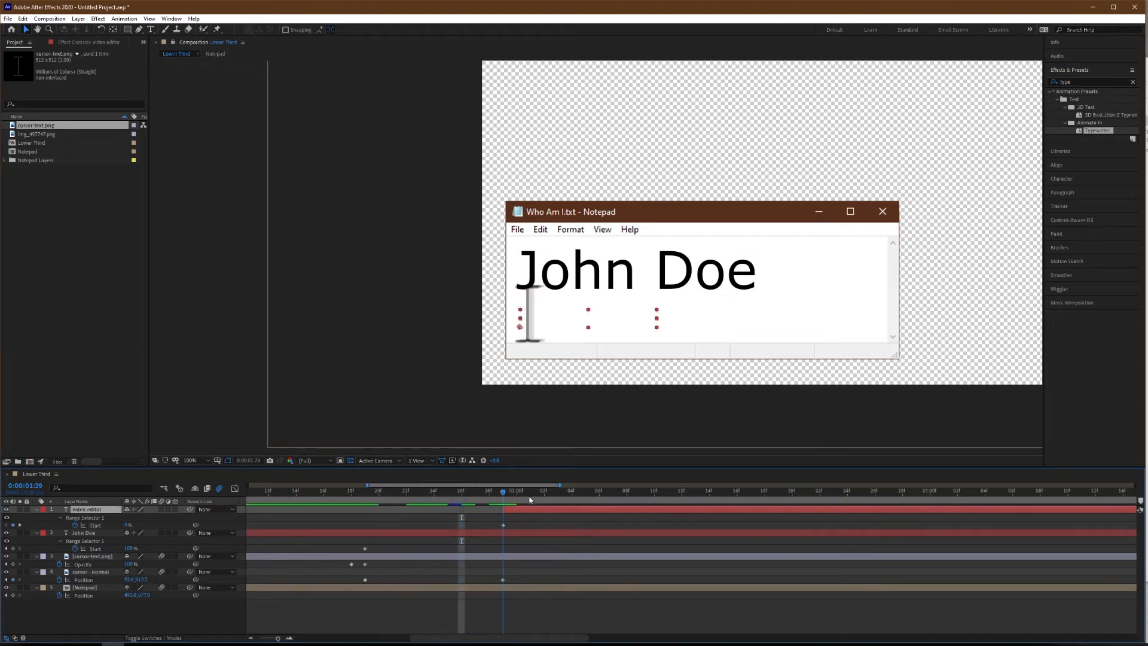
pyautogui.scroll(-4, 655, 518)
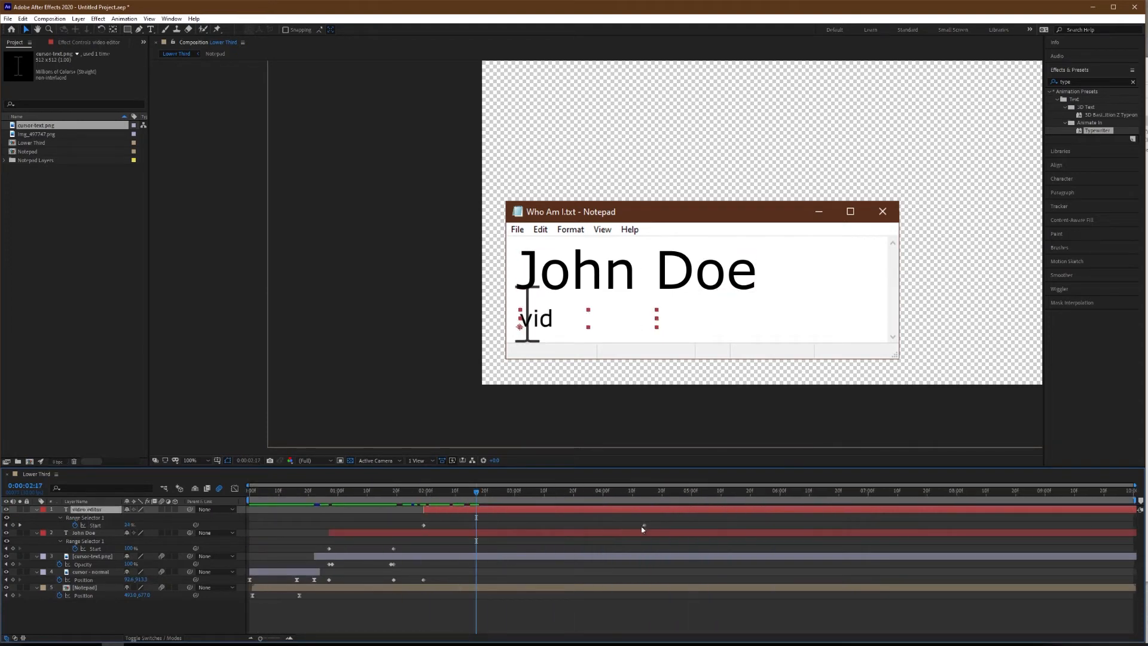
pyautogui.moveTo(644, 526); pyautogui.dragTo(482, 526)
# At 0:00:01:29, set a Position keyframe on "cursor - normal" for the start of the "video editor" typing.
pyautogui.click(367, 495)
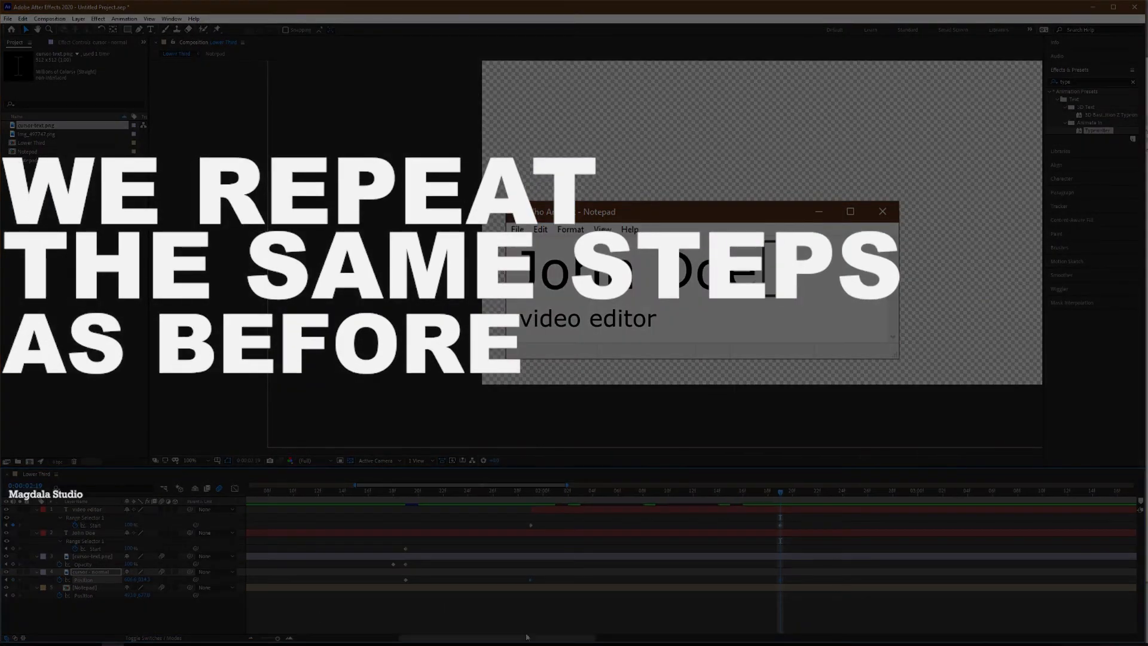
pyautogui.click(530, 491)
pyautogui.click(13, 579)
pyautogui.click(99, 572)
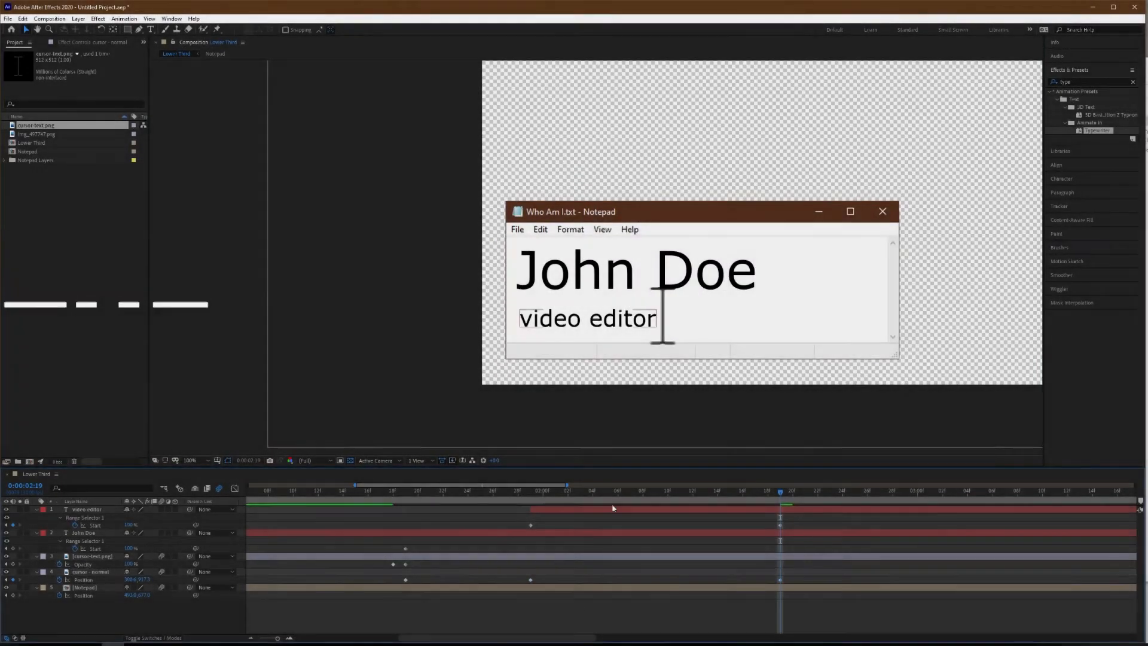
# Preview the whole animation fitted to the viewer, and move the second line's ending Start, Opacity and Position keyframes to about 0:00:02:13.
pyautogui.press('Home')
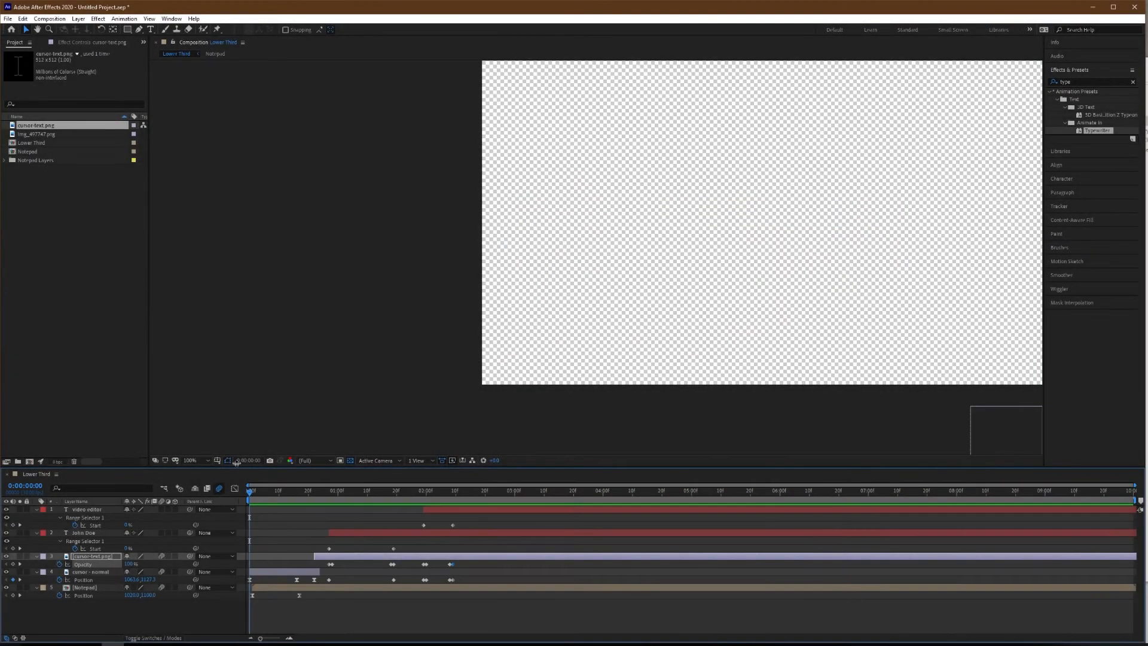
pyautogui.click(197, 463)
pyautogui.click(200, 471)
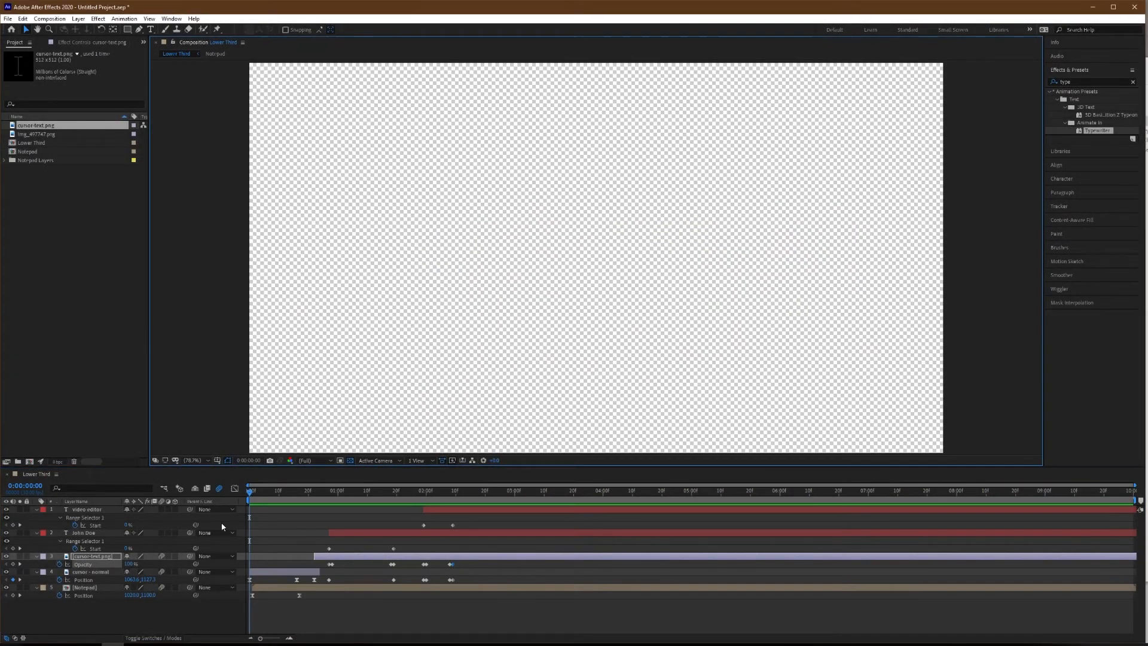
pyautogui.press('space')
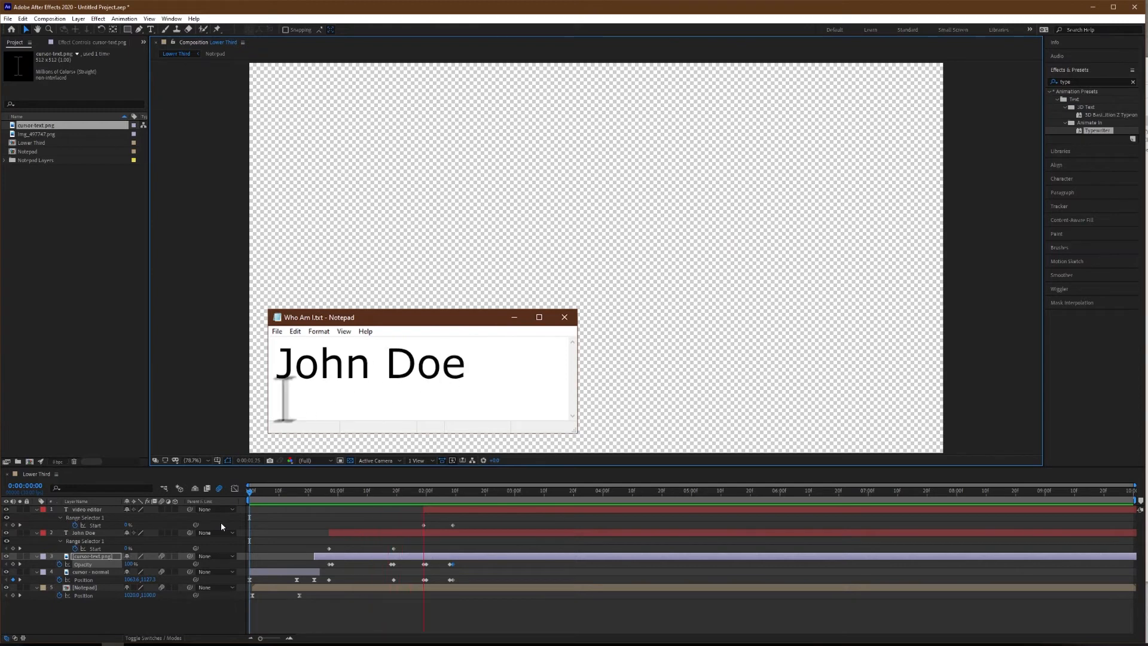
pyautogui.click(422, 494)
pyautogui.moveTo(425, 499); pyautogui.dragTo(466, 579)
pyautogui.press('space')
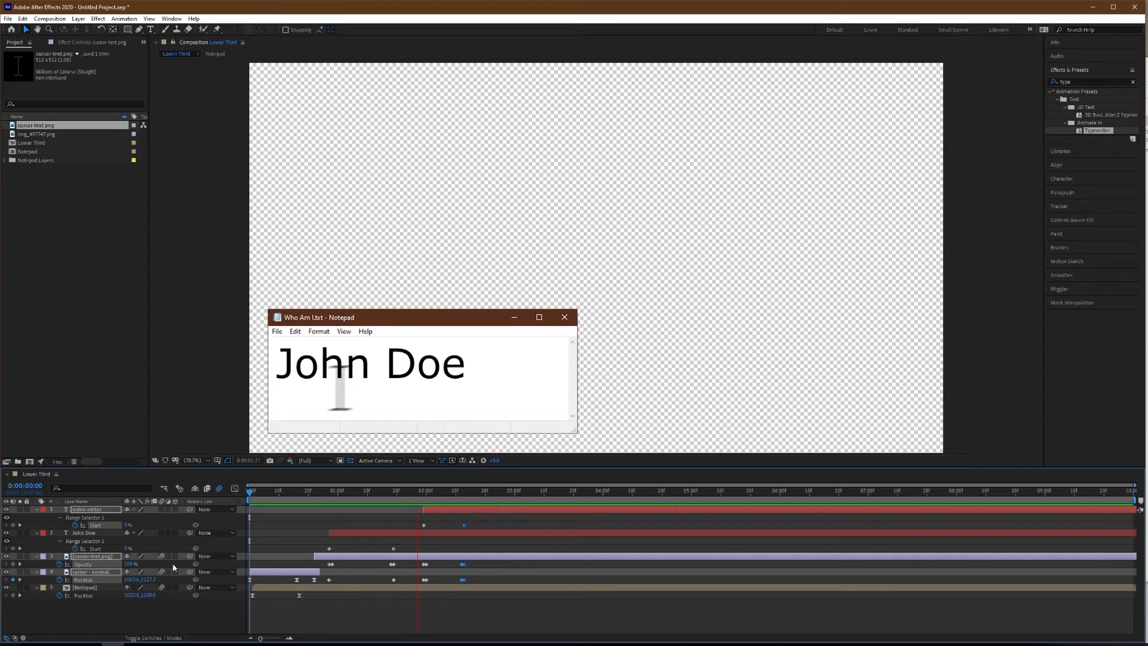
pyautogui.press('space')
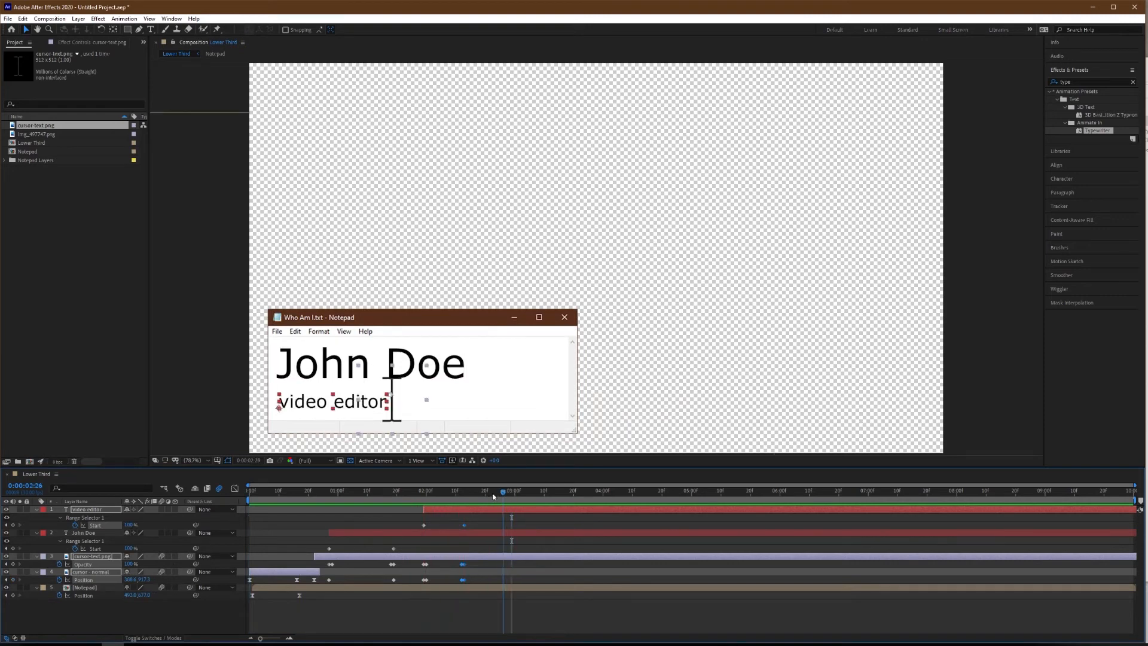
# Hold the "cursor - normal" Position with a keyframe at 0:00:02:18, and move it to the Notepad window's close button at 0:00:02:28.
pyautogui.scroll(1, 486, 551)
pyautogui.click(490, 492)
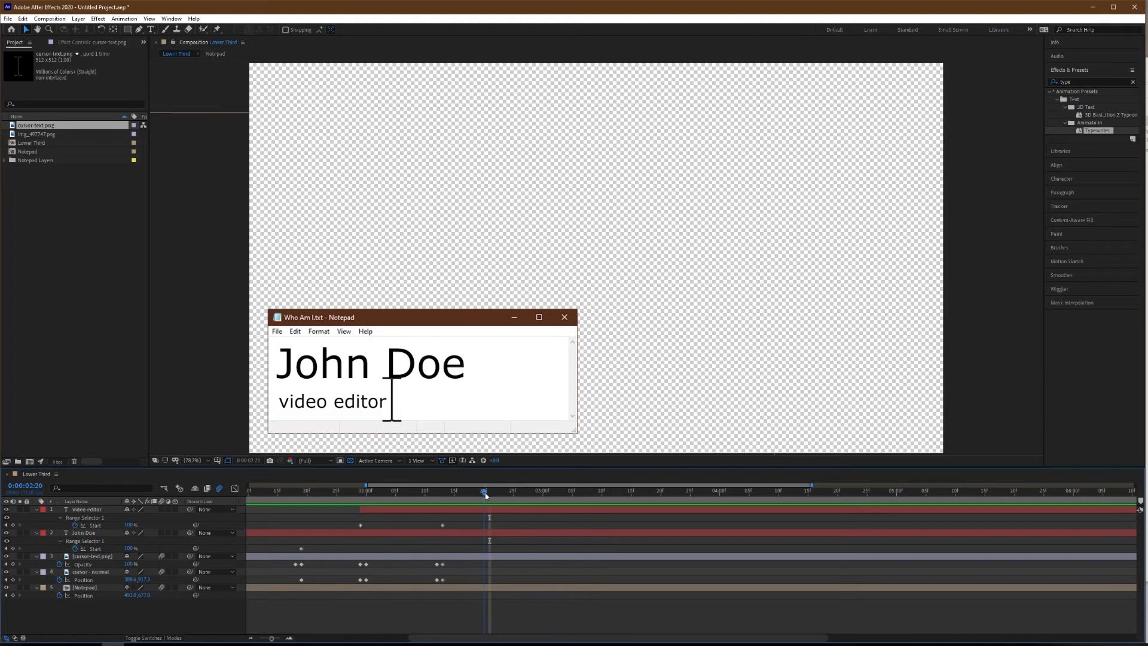
pyautogui.moveTo(449, 501); pyautogui.dragTo(473, 499)
pyautogui.scroll(1, 475, 539)
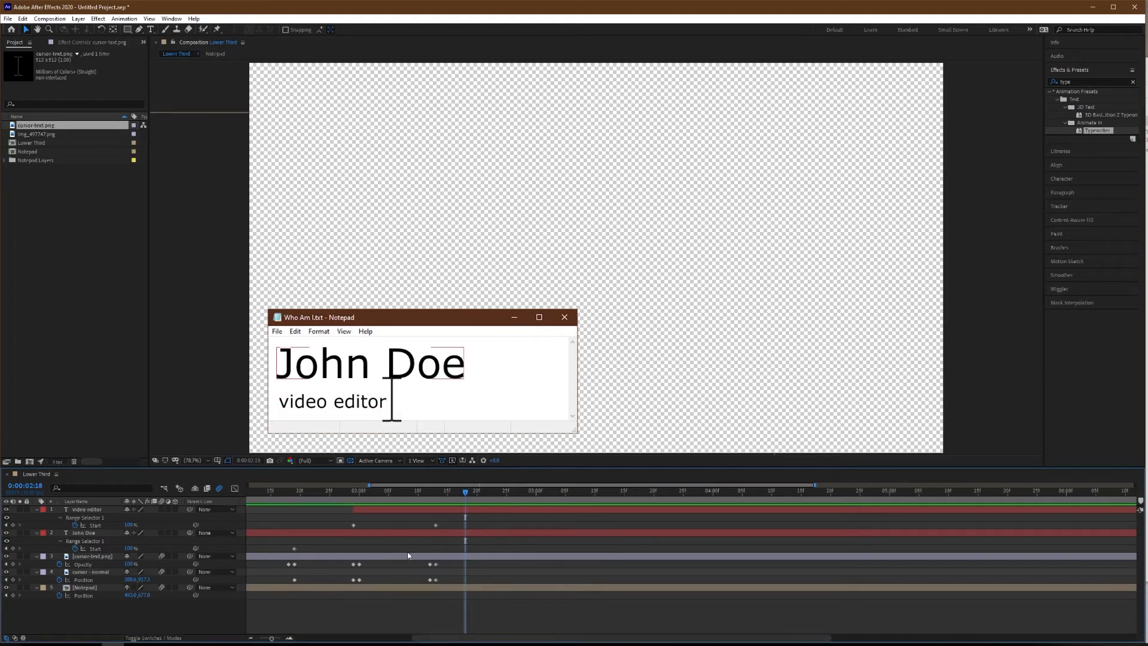
pyautogui.scroll(-2, 430, 577)
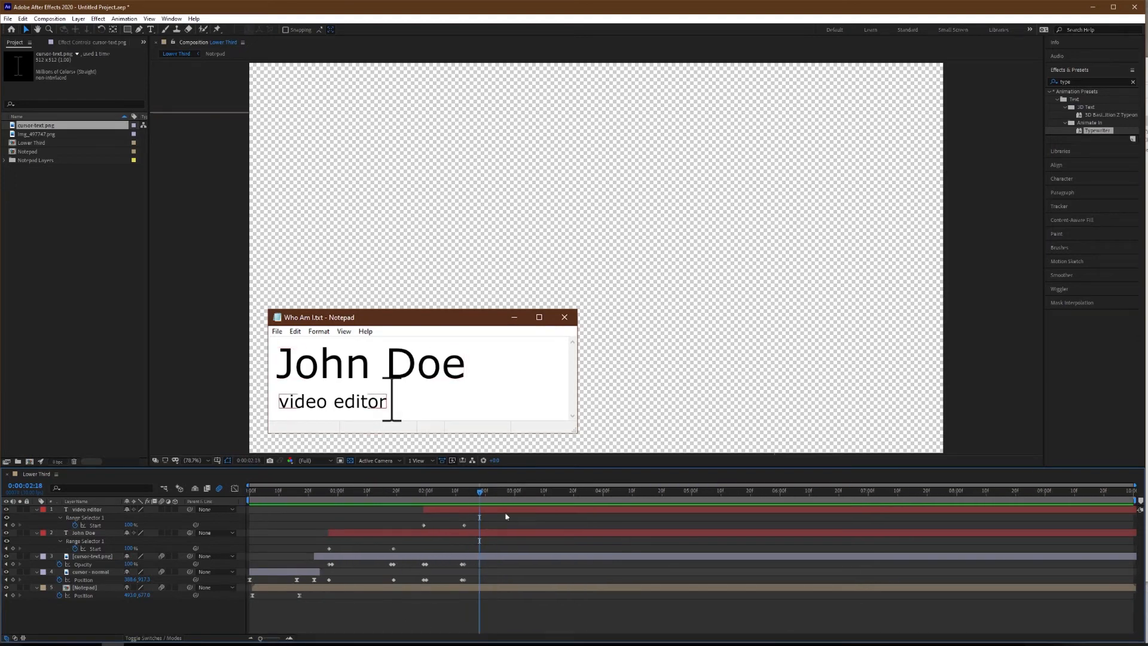
pyautogui.scroll(2, 493, 507)
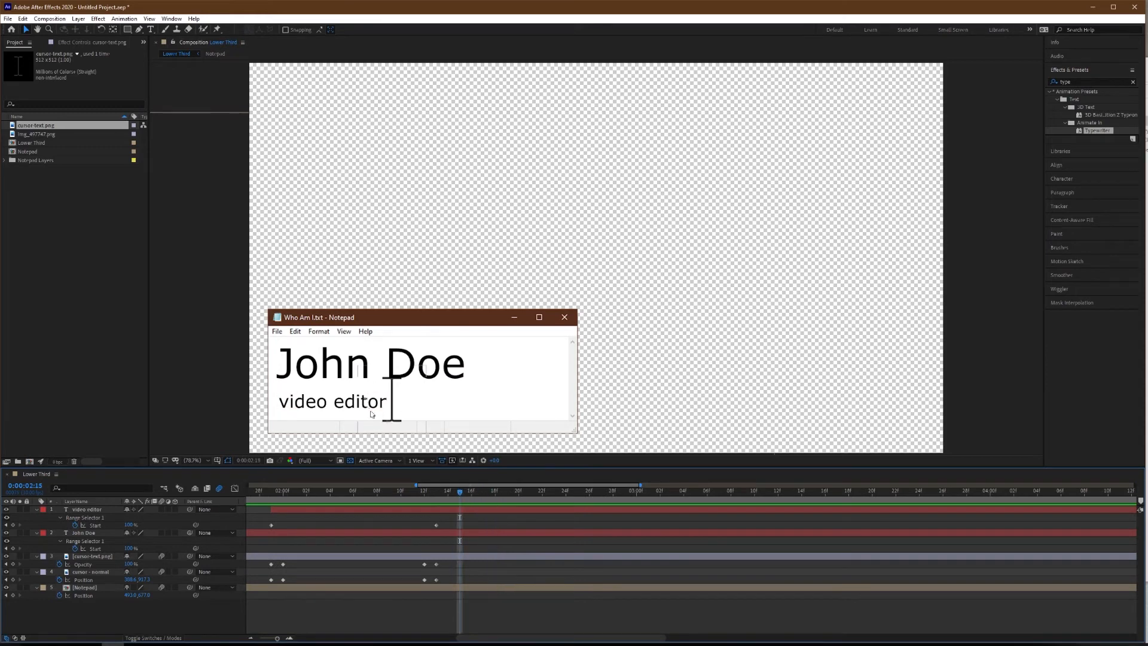
pyautogui.press('pagedown')
pyautogui.press('pagedown')
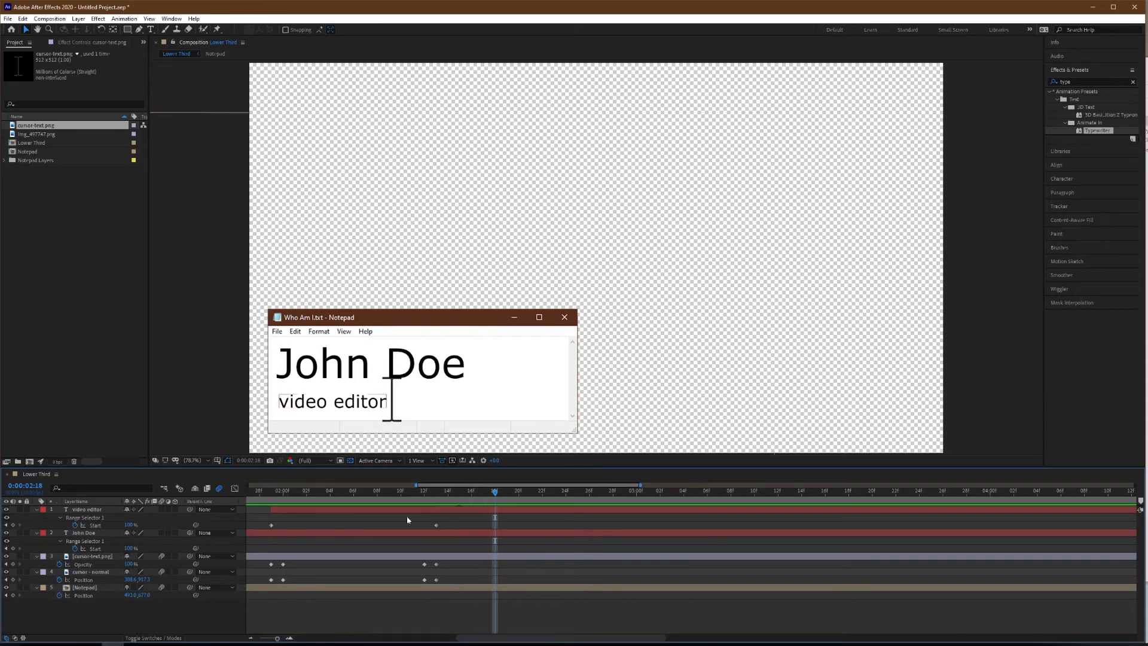
pyautogui.click(13, 580)
pyautogui.hotkey('shift', 'pagedown')
pyautogui.moveTo(129, 579); pyautogui.dragTo(18, 580)
# Duplicate the "cursor - normal" layer, delete the copy's Position keyframes and shift the copy to start at 0:00:02:28.
pyautogui.scroll(-3, 393, 546)
pyautogui.click(94, 572)
pyautogui.hotkey('ctrl', 'd')
pyautogui.moveTo(503, 578); pyautogui.dragTo(783, 584)
pyautogui.press('Delete')
pyautogui.moveTo(579, 572); pyautogui.dragTo(851, 573)
# Trim the end of the "cursor-text.png" layer to 0:00:02:28.
pyautogui.click(501, 510)
pyautogui.click(500, 558)
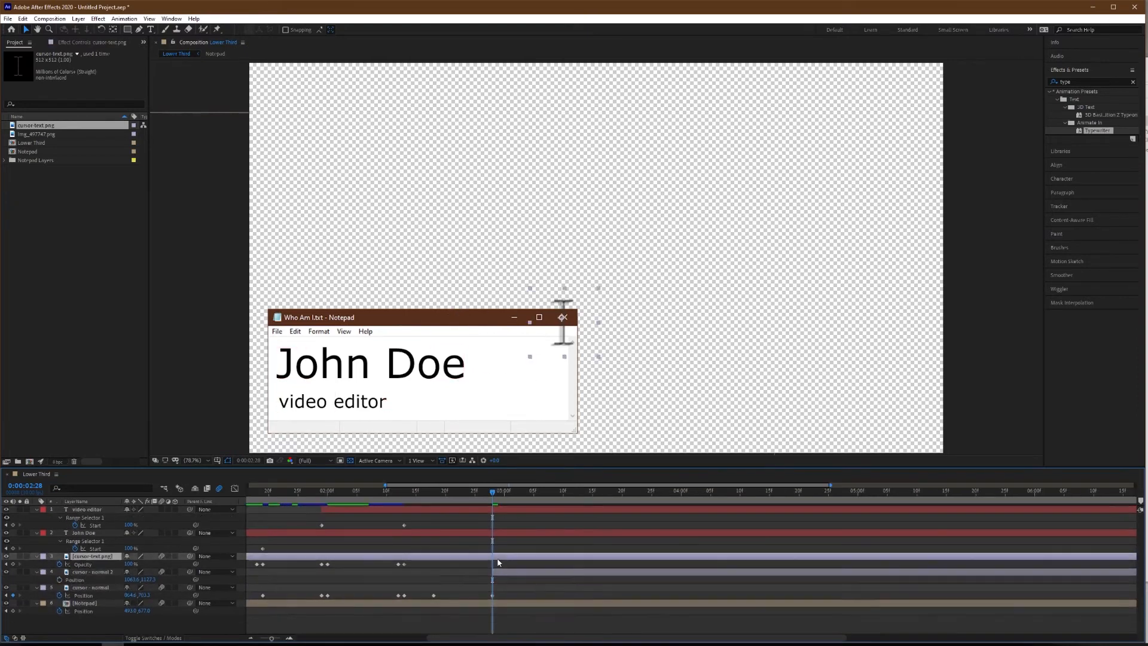
pyautogui.hotkey('alt', ']')
# Link the Position of "cursor - normal 2" to the Position of "cursor - normal".
pyautogui.click(361, 573)
pyautogui.scroll(-2, 504, 576)
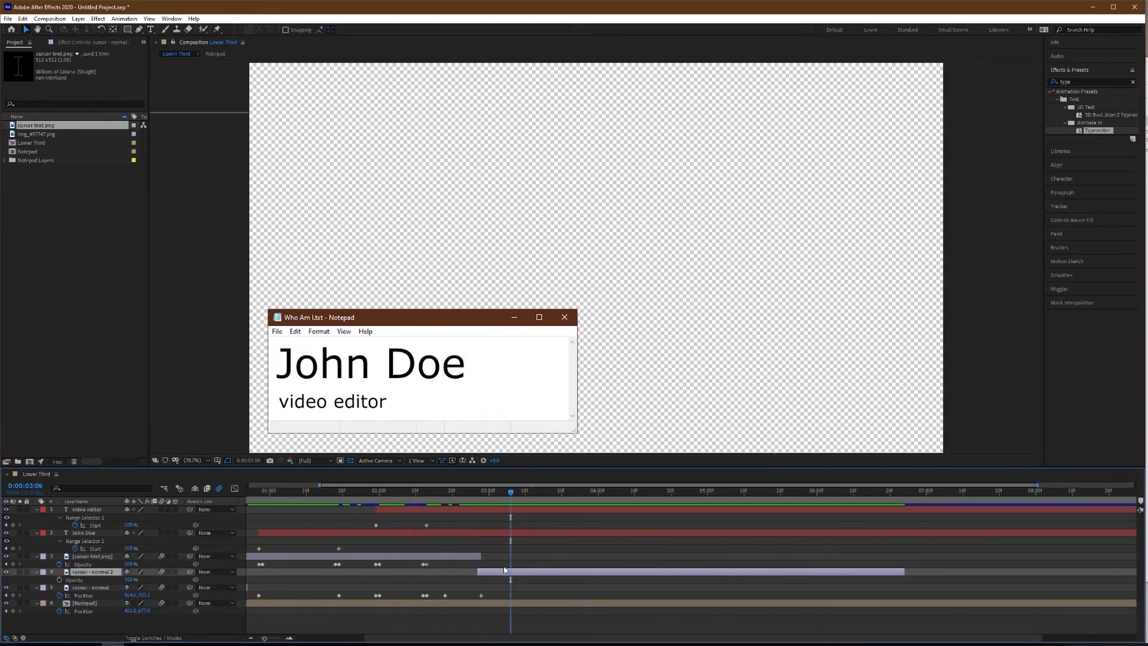
pyautogui.moveTo(195, 579); pyautogui.dragTo(84, 596)
# Move the start of "cursor - normal 2" and trim the end of "cursor-text.png" to 0:00:02:23.
pyautogui.moveTo(511, 492); pyautogui.dragTo(492, 508)
pyautogui.moveTo(644, 492); pyautogui.dragTo(589, 505)
pyautogui.press('[')
pyautogui.click(478, 557)
pyautogui.hotkey('alt', ']')
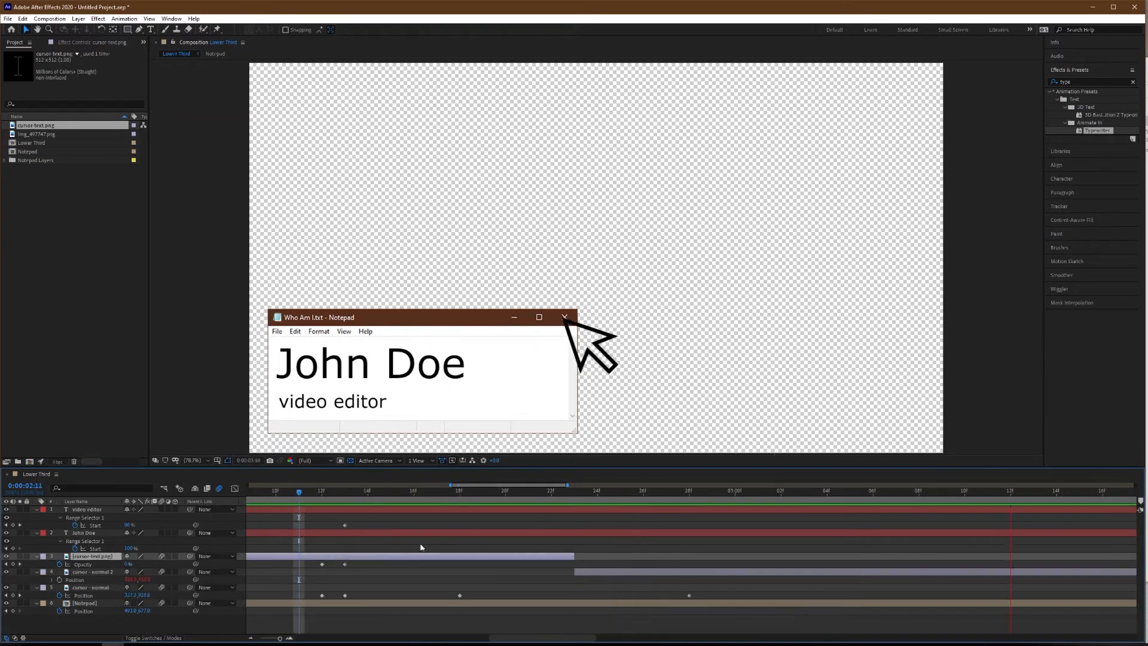
# Speed up the cursor's move to the close button by shifting its last Position keyframe to about 0:00:02:24, previewing the motion.
pyautogui.moveTo(508, 596); pyautogui.dragTo(497, 595)
pyautogui.press('space')
pyautogui.press('space')
pyautogui.moveTo(479, 492); pyautogui.dragTo(418, 492)
pyautogui.scroll(4, 479, 514)
pyautogui.press('space')
pyautogui.press('space')
pyautogui.scroll(-4, 503, 551)
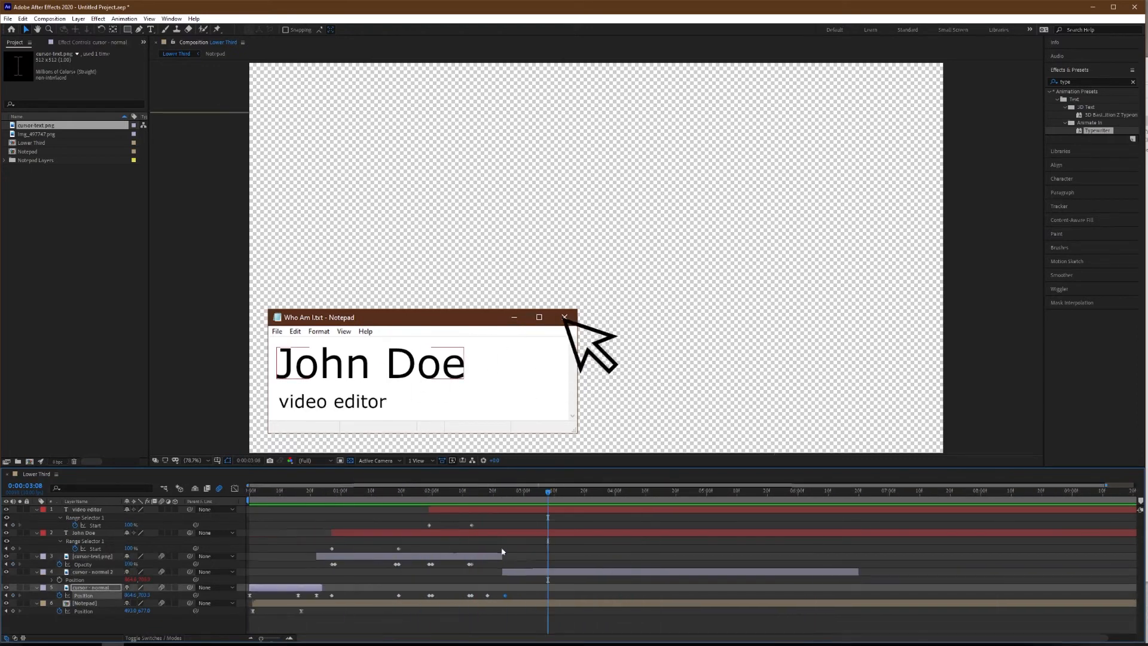
pyautogui.press('Home')
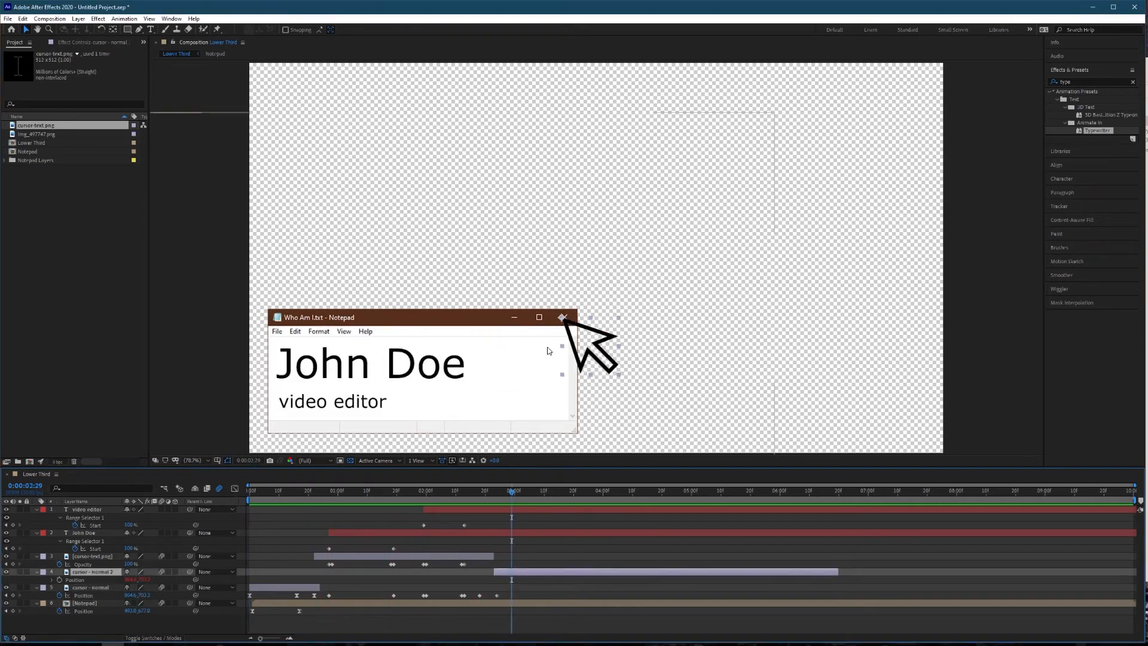
# Switch to Photoshop, capture the Notepad screenshot's red close button as a screen snip and paste it into Notepad.psd.
pyautogui.click(168, 644)
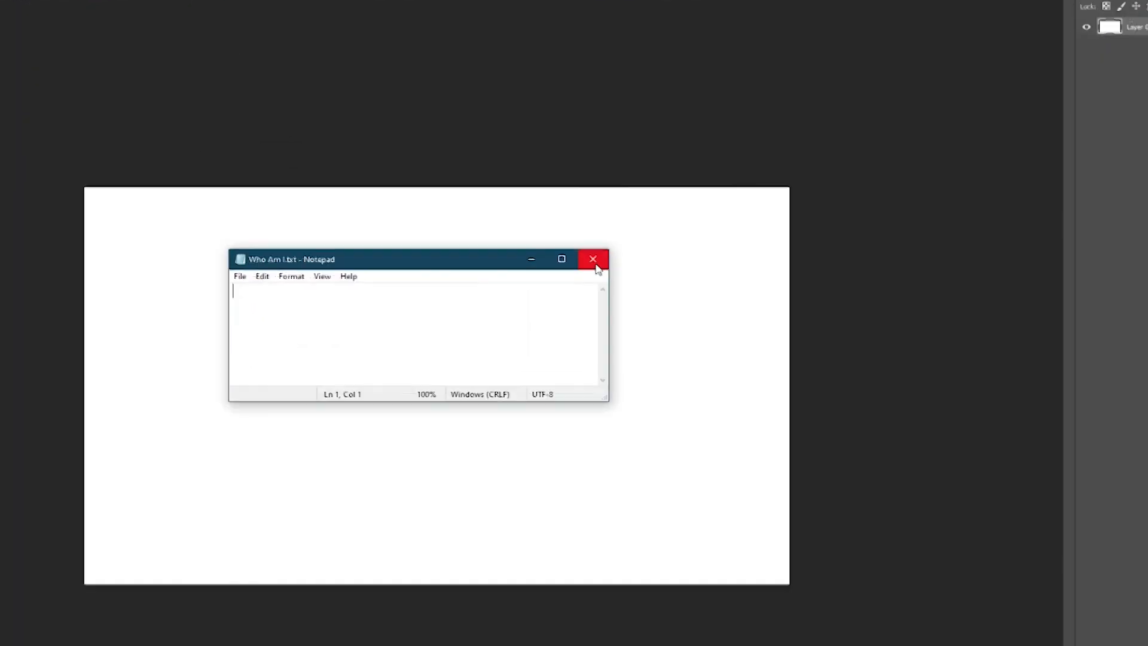
pyautogui.press('super+shift+s')
pyautogui.moveTo(536, 241); pyautogui.dragTo(592, 286)
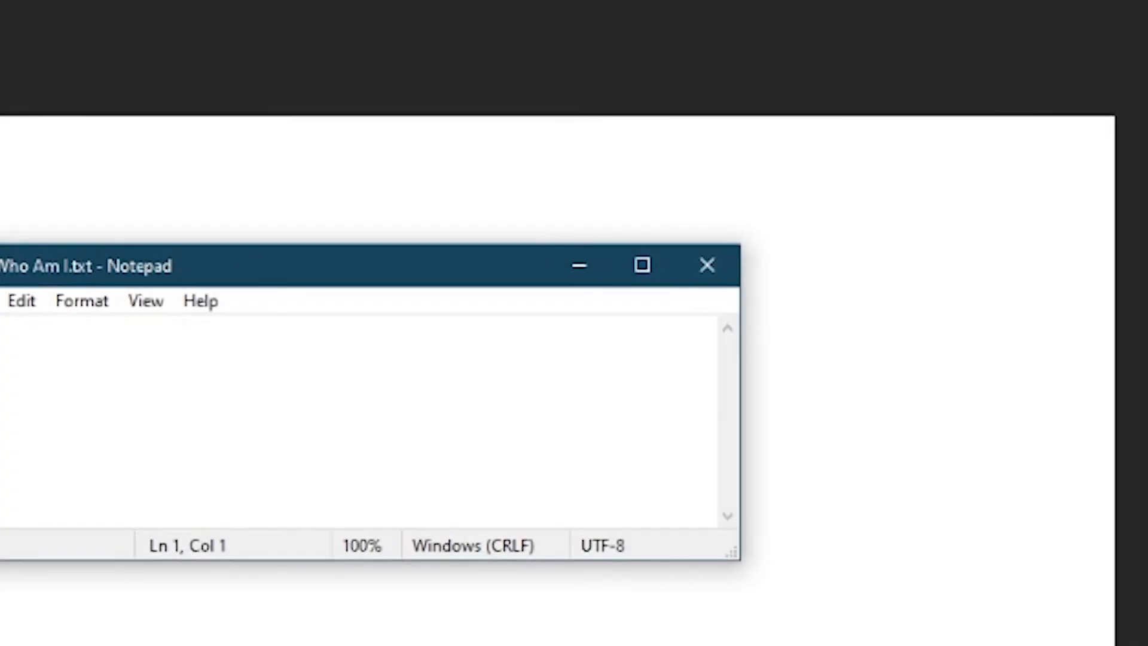
pyautogui.hotkey('ctrl', 'v')
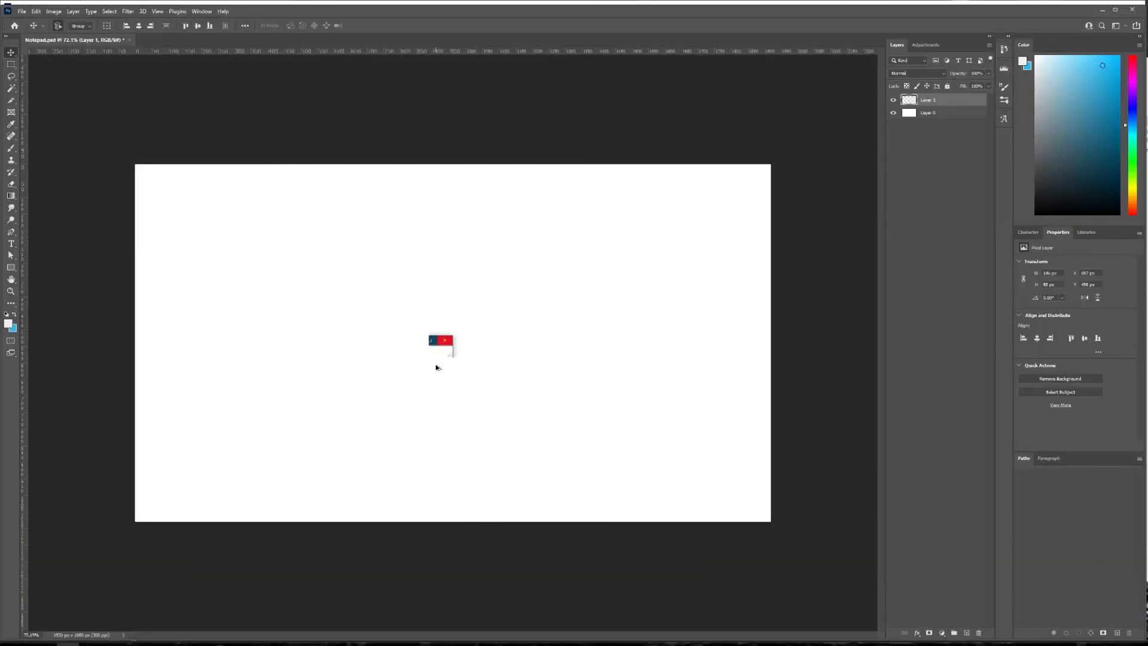
# Sample the red of the pasted close button with the Eyedropper, open it in the Color Picker, and return to After Effects.
pyautogui.scroll(3, 436, 364)
pyautogui.press('i')
pyautogui.click(450, 332)
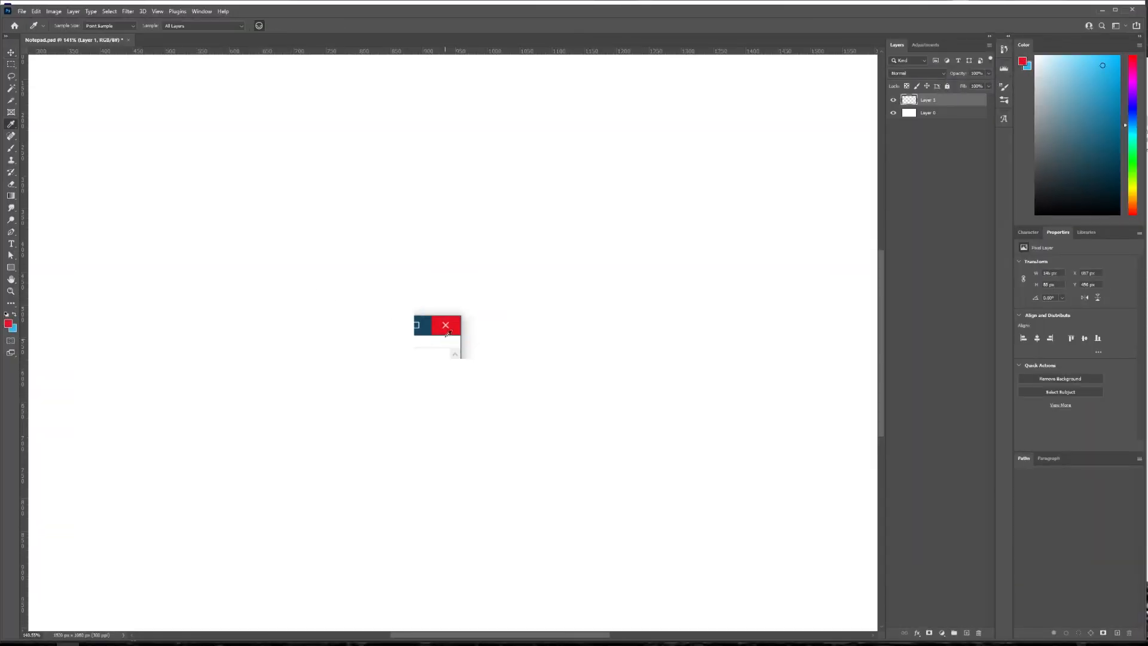
pyautogui.click(9, 324)
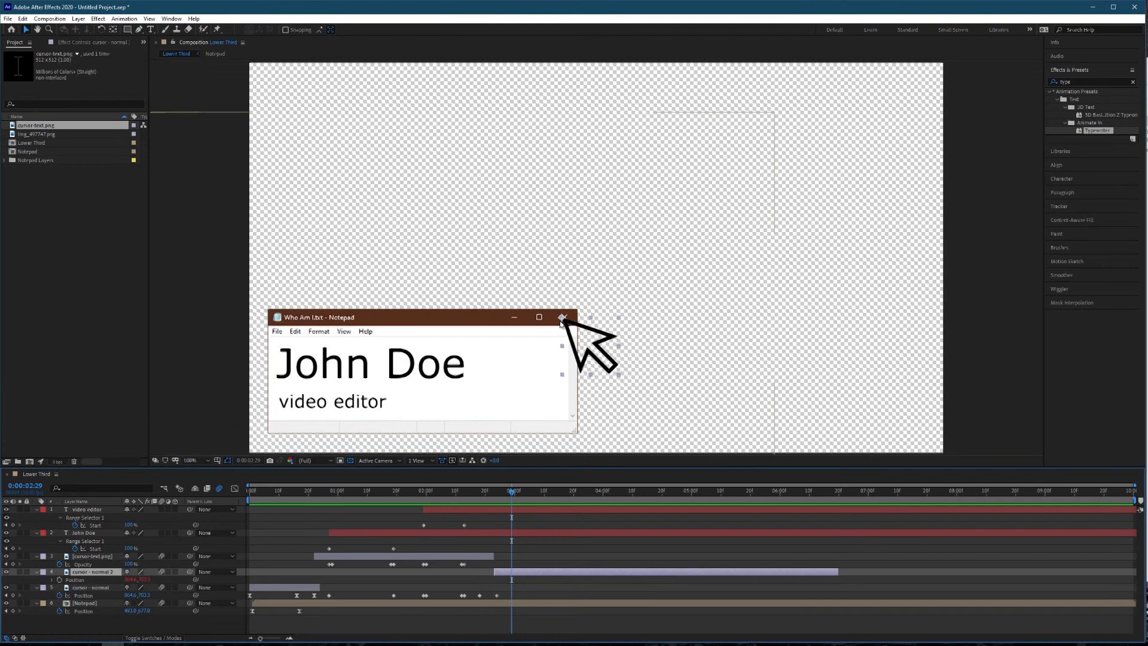
pyautogui.scroll(6, 559, 324)
pyautogui.scroll(-1, 562, 328)
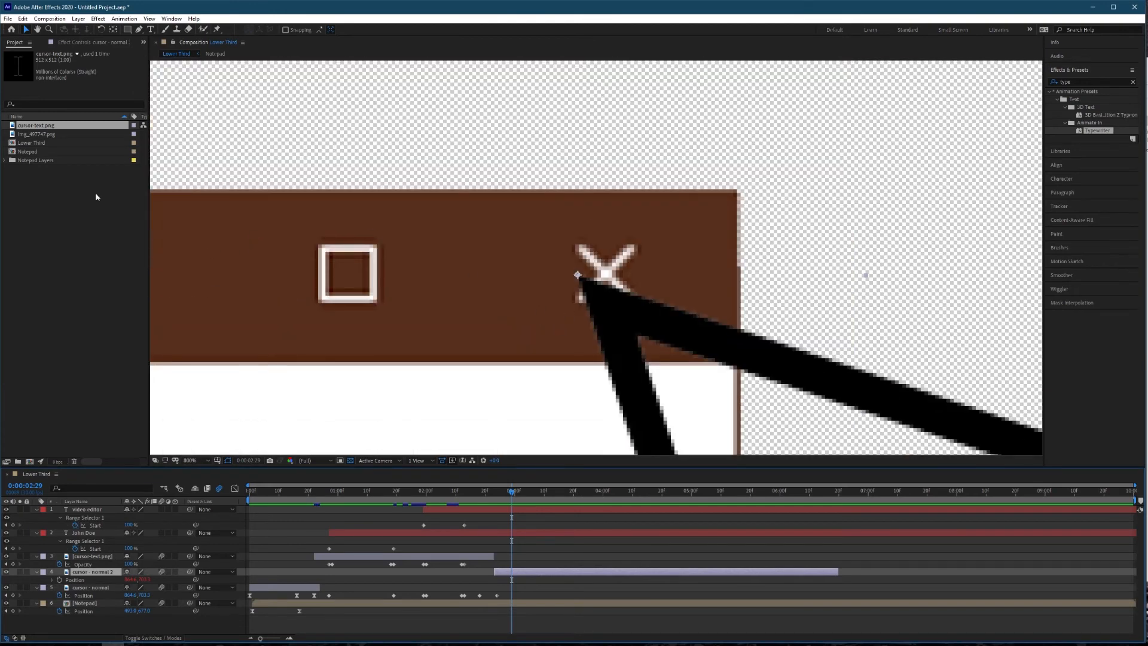
pyautogui.click(127, 30)
pyautogui.moveTo(533, 192); pyautogui.dragTo(738, 365)
pyautogui.press('v')
pyautogui.moveTo(635, 366); pyautogui.dragTo(635, 356)
pyautogui.moveTo(635, 191); pyautogui.dragTo(634, 197)
pyautogui.moveTo(533, 360); pyautogui.dragTo(433, 359)
pyautogui.moveTo(548, 301); pyautogui.dragTo(599, 303)
pyautogui.moveTo(609, 358); pyautogui.dragTo(610, 362)
pyautogui.moveTo(485, 361); pyautogui.dragTo(488, 369)
pyautogui.moveTo(628, 284); pyautogui.dragTo(627, 268)
pyautogui.press('Delete')
# Draw a rectangle shape covering the Notepad window's close button and fill it with the sampled red.
pyautogui.click(127, 29)
pyautogui.moveTo(523, 194); pyautogui.dragTo(741, 368)
pyautogui.press('v')
pyautogui.moveTo(628, 281); pyautogui.dragTo(621, 276)
pyautogui.click(361, 29)
pyautogui.moveTo(1113, 238); pyautogui.dragTo(608, 212)
pyautogui.click(805, 232)
pyautogui.click(804, 232)
# Move the red rectangle's shape layer below the cursor layers in the layer stack.
pyautogui.moveTo(88, 510); pyautogui.dragTo(97, 630)
pyautogui.scroll(-2, 98, 622)
pyautogui.click(86, 622)
# Draw a thin vertical bar as a separate shape on the red close button and fill it white.
pyautogui.click(127, 29)
pyautogui.moveTo(562, 223)
pyautogui.mouseDown()
pyautogui.moveTo(599, 393)
pyautogui.moveTo(575, 376)
pyautogui.mouseUp()
pyautogui.click(288, 29)
pyautogui.click(596, 233)
pyautogui.click(799, 234)
# Try rotating the white bar by 45°, undo it, and place the bar's anchor point at its centre.
pyautogui.press('r')
pyautogui.click(138, 517)
pyautogui.write('45y')
pyautogui.scroll(-4, 686, 234)
pyautogui.scroll(1, 688, 227)
pyautogui.moveTo(671, 192); pyautogui.dragTo(705, 274)
pyautogui.scroll(1, 705, 281)
pyautogui.hotkey('ctrl', 'z')
pyautogui.scroll(3, 635, 391)
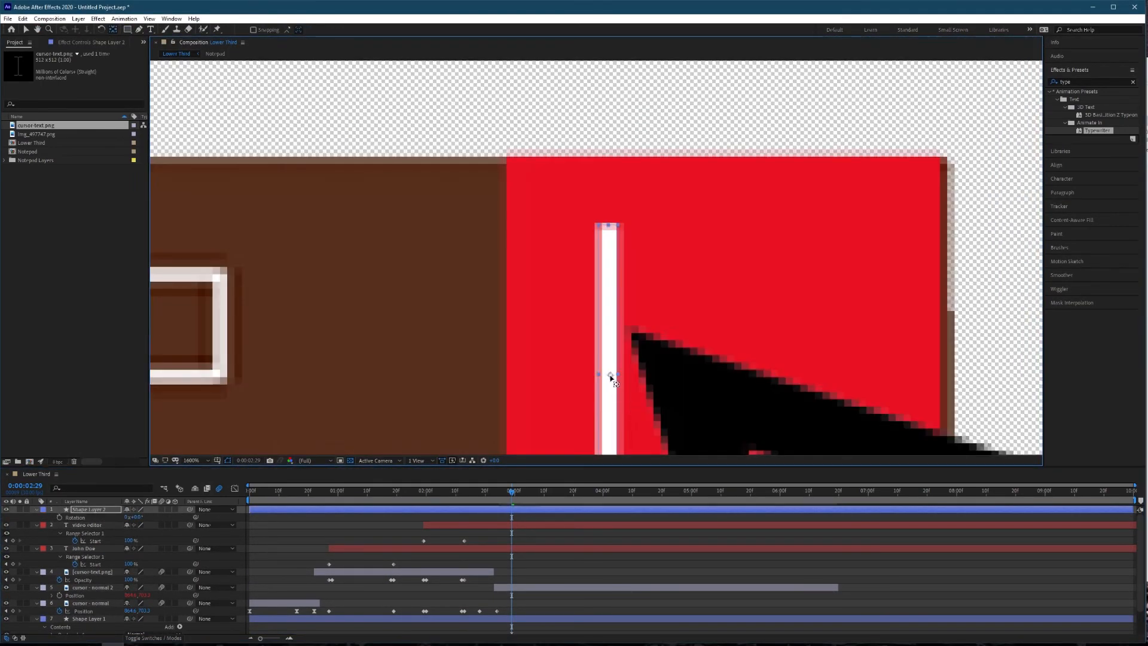
# Rotate the white bar to 45° over the red button, and duplicate it with a rotation of -45° to form the X.
pyautogui.click(137, 517)
pyautogui.write('45')
pyautogui.scroll(-1, 647, 314)
pyautogui.moveTo(736, 269); pyautogui.dragTo(716, 290)
pyautogui.scroll(1, 695, 323)
pyautogui.hotkey('ctrl', 'd')
pyautogui.click(137, 526)
pyautogui.write('-45')
# Trim the start of the three close-button shape layers to 0:00:02:24 and preview the hover effect.
pyautogui.press(',')
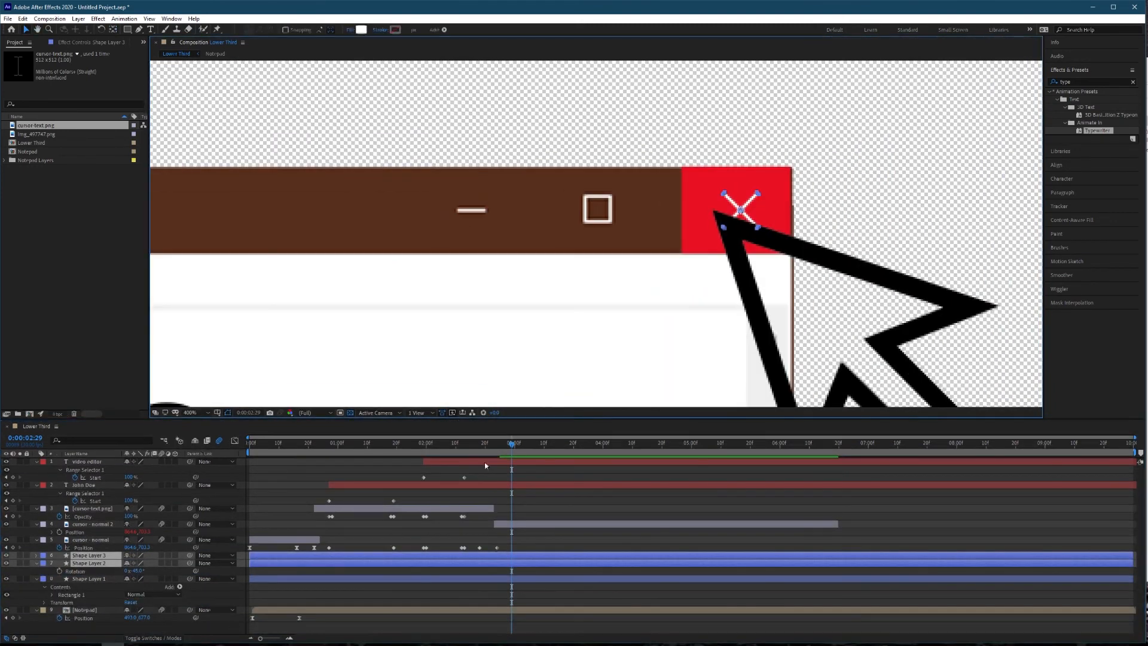
pyautogui.hotkey('alt', '[')
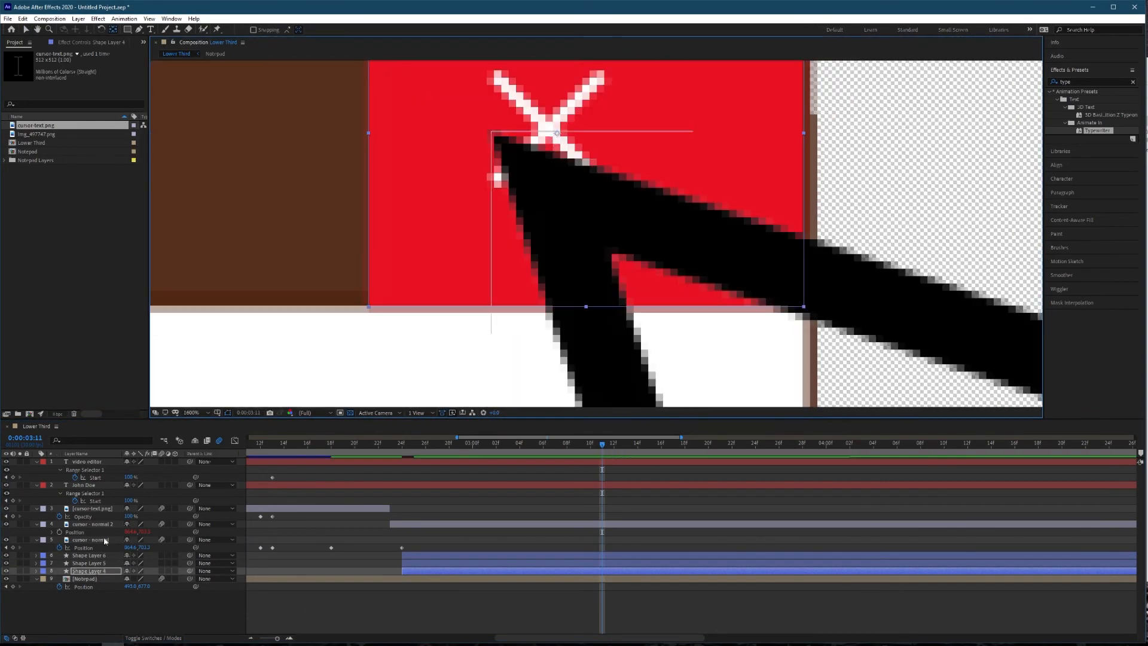
pyautogui.press('s')
pyautogui.scroll(-1, 389, 323)
pyautogui.moveTo(603, 444); pyautogui.dragTo(555, 446)
pyautogui.scroll(-8, 429, 400)
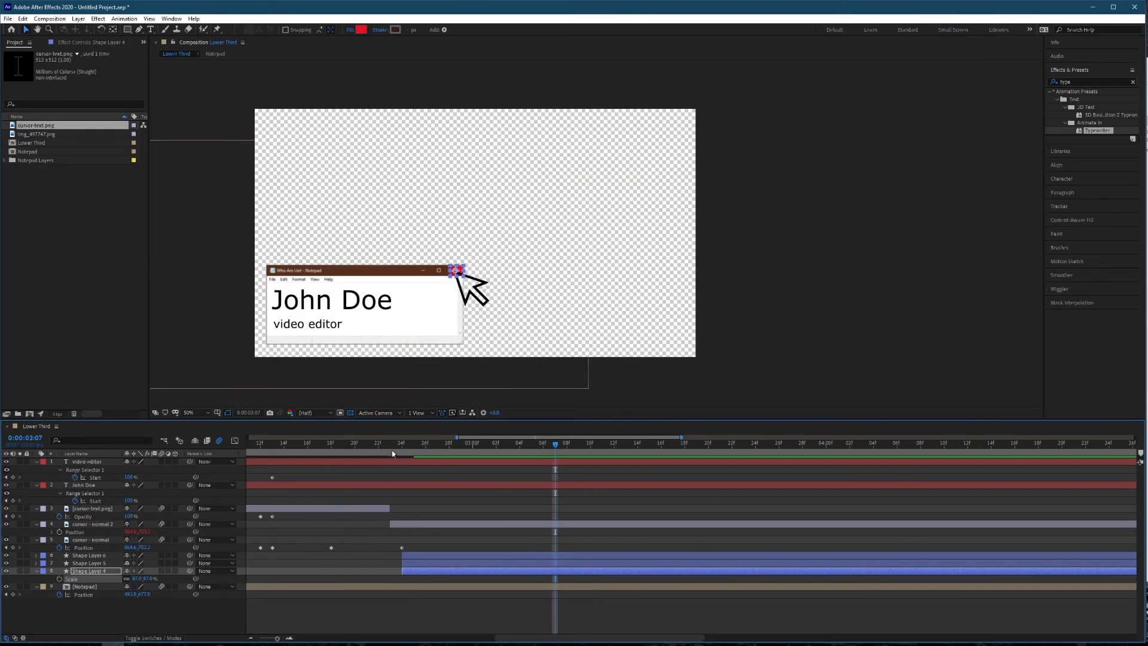
pyautogui.moveTo(386, 447); pyautogui.dragTo(205, 464)
pyautogui.press('space')
pyautogui.press('space')
pyautogui.scroll(-1, 473, 489)
pyautogui.moveTo(423, 451); pyautogui.dragTo(238, 501)
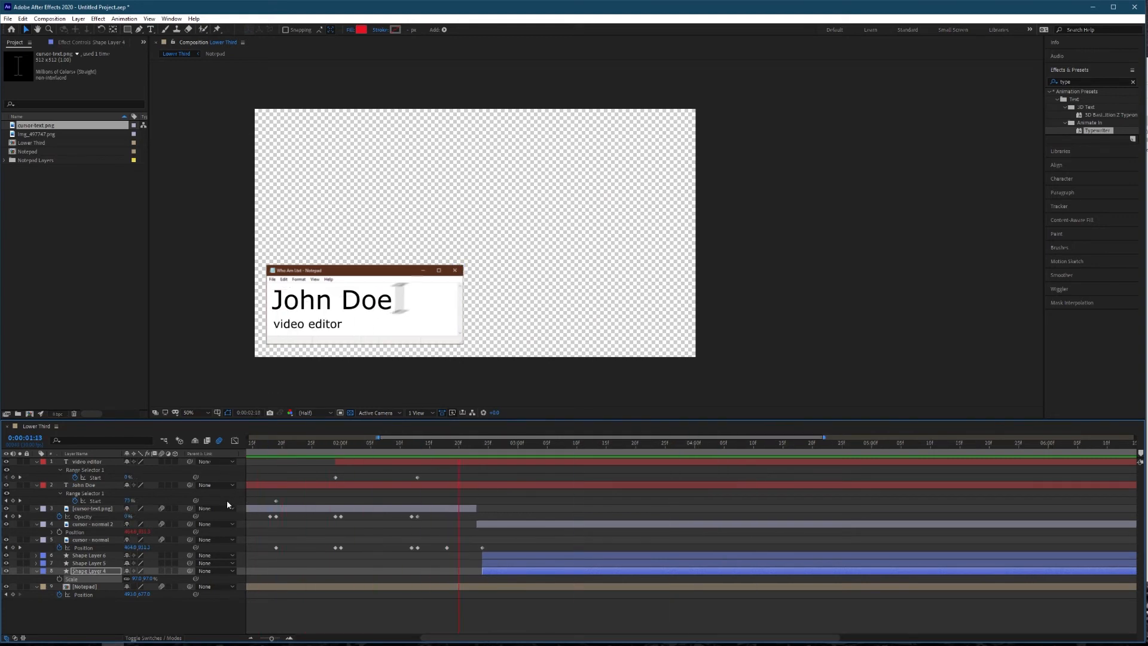
pyautogui.press('space')
# Trim the end of the three close-button shape layers to 0:00:03:06.
pyautogui.moveTo(566, 446)
pyautogui.mouseDown()
pyautogui.moveTo(481, 459)
pyautogui.moveTo(551, 452)
pyautogui.mouseUp()
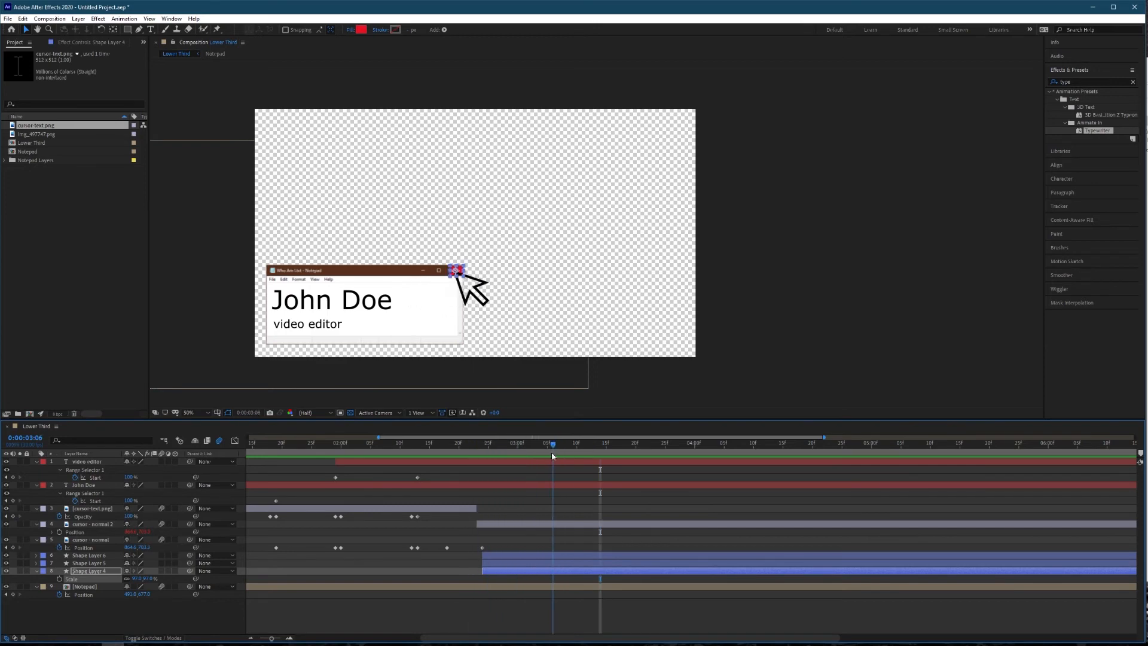
pyautogui.click(550, 555)
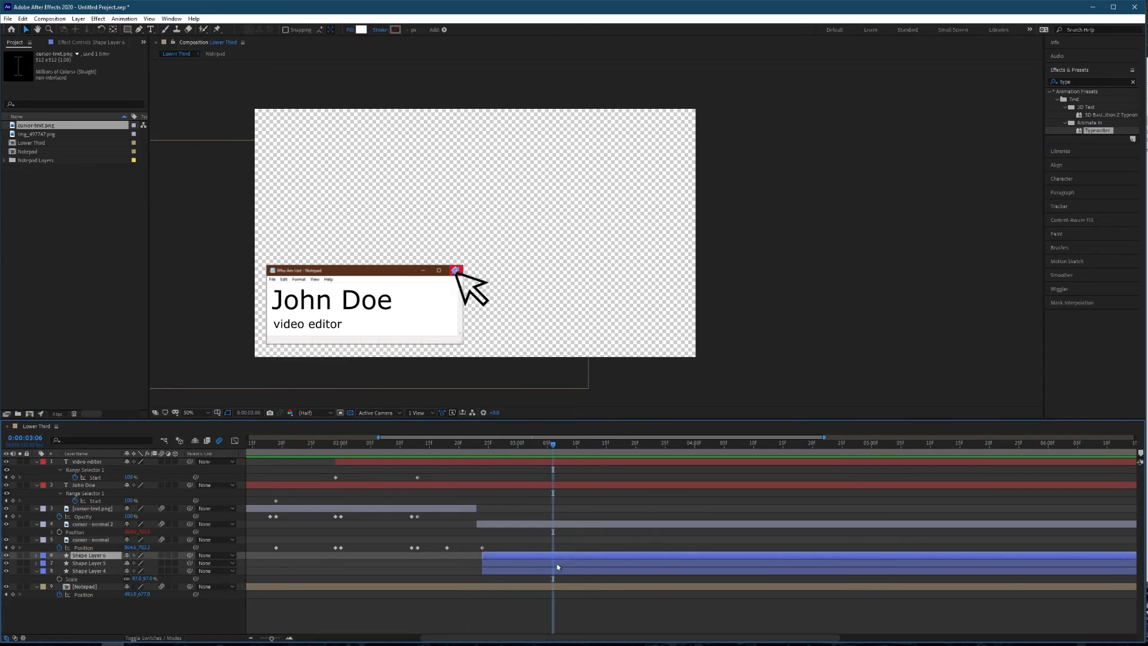
pyautogui.keyDown('shift'); pyautogui.click(555, 571); pyautogui.keyUp('shift')
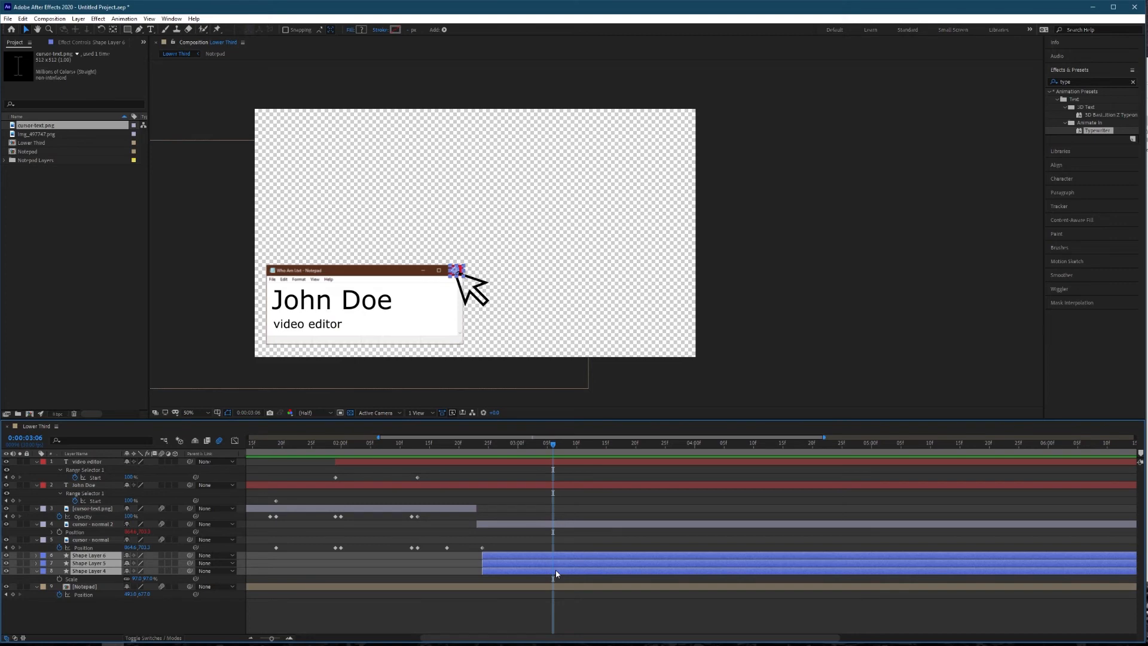
pyautogui.hotkey('alt', ']')
# Split the Notepad, name and job title layers at 0:00:03:06 and delete the parts after it.
pyautogui.click(548, 446)
pyautogui.scroll(3, 541, 510)
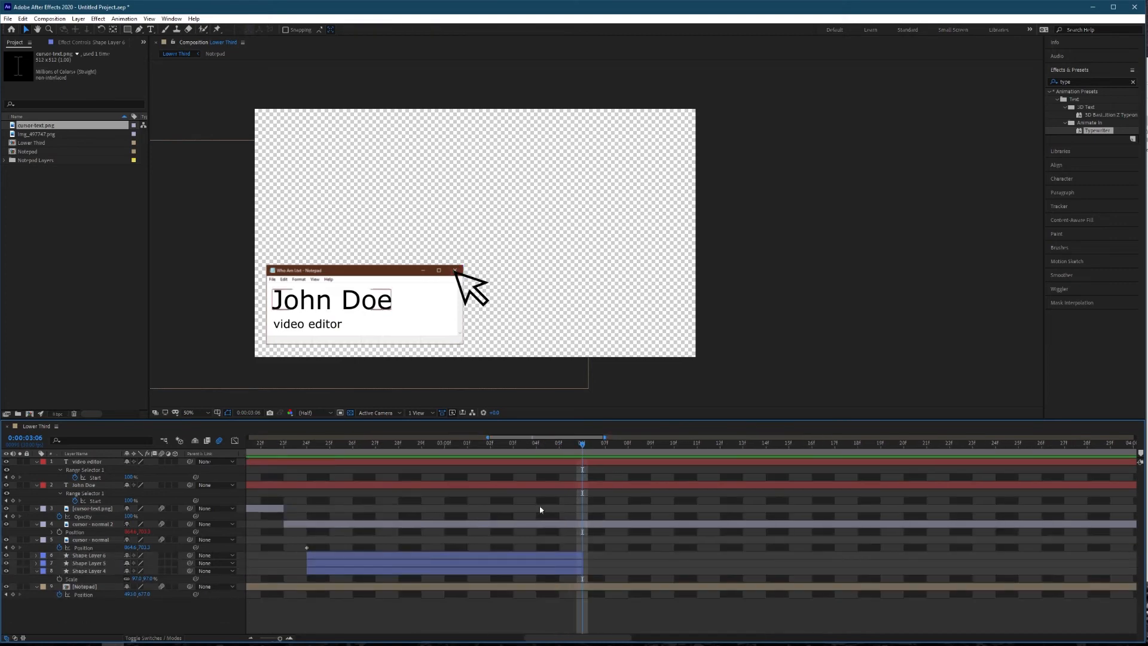
pyautogui.click(587, 525)
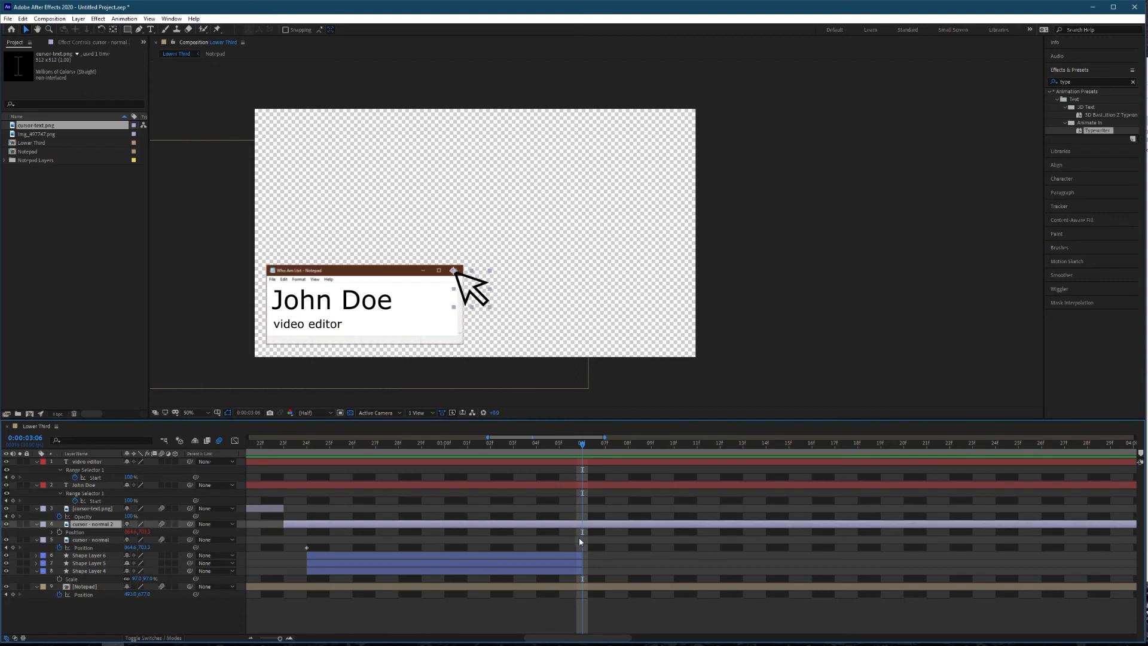
pyautogui.click(604, 588)
pyautogui.keyDown('ctrl'); pyautogui.click(599, 485); pyautogui.keyUp('ctrl')
pyautogui.keyDown('ctrl'); pyautogui.click(601, 459); pyautogui.keyUp('ctrl')
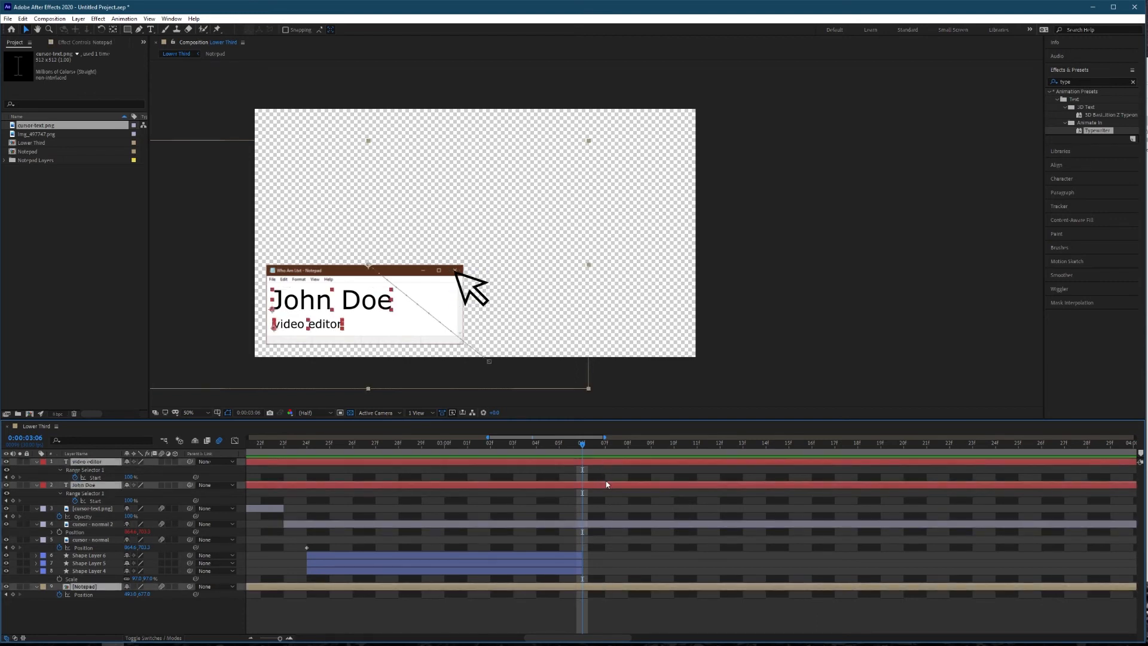
pyautogui.hotkey('ctrl', 'shift', 'd')
pyautogui.press('Delete')
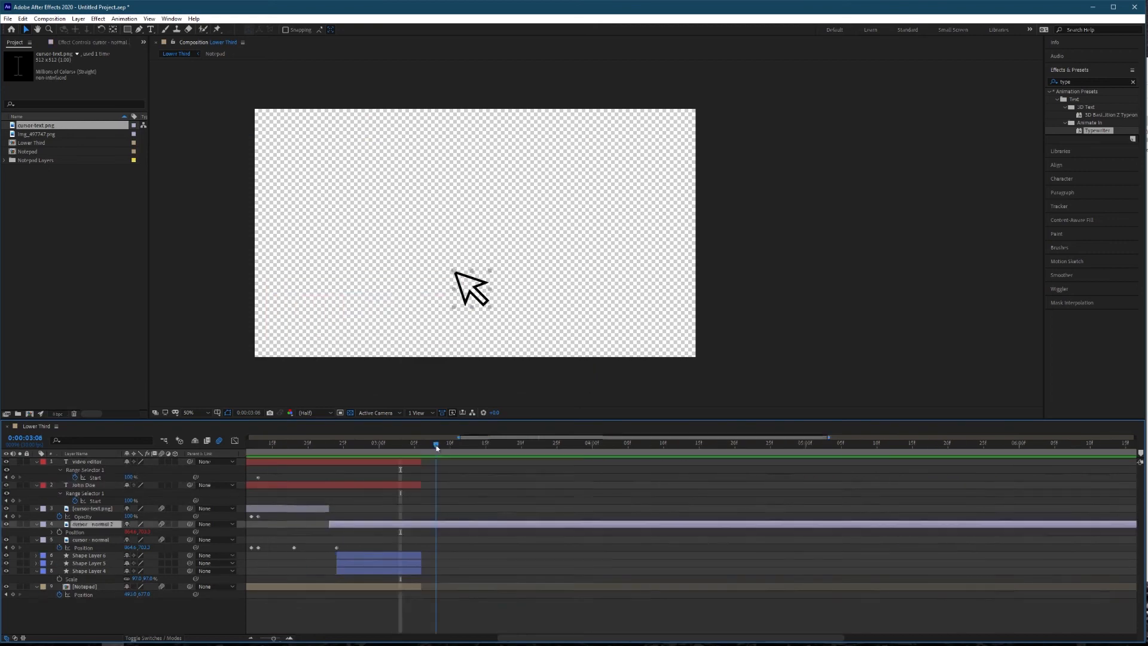
# Keyframe the Position of "cursor - normal" at 0:00:03:07 and move it off the frame's left edge at 0:00:03:19.
pyautogui.moveTo(436, 446); pyautogui.dragTo(429, 446)
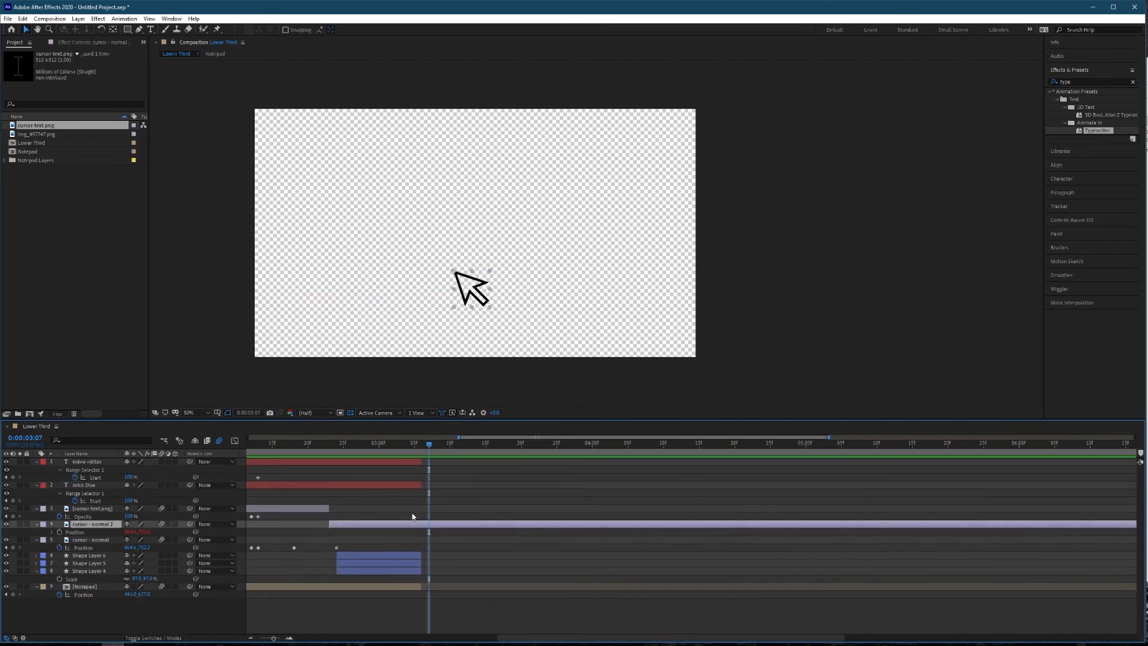
pyautogui.press('=')
pyautogui.press('=')
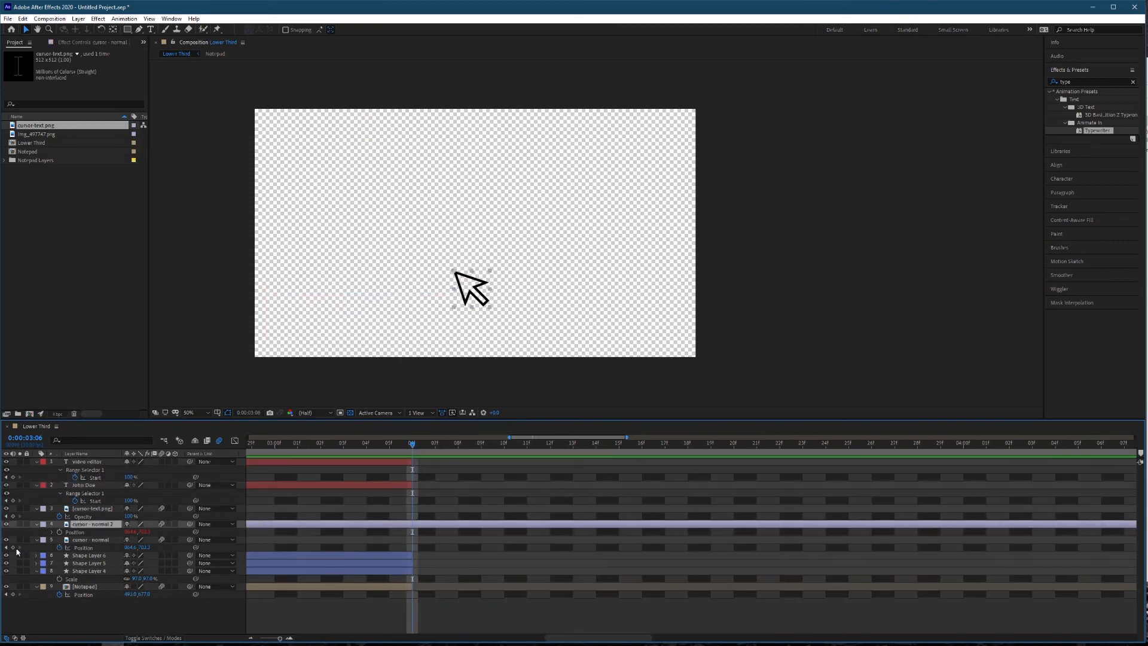
pyautogui.click(13, 548)
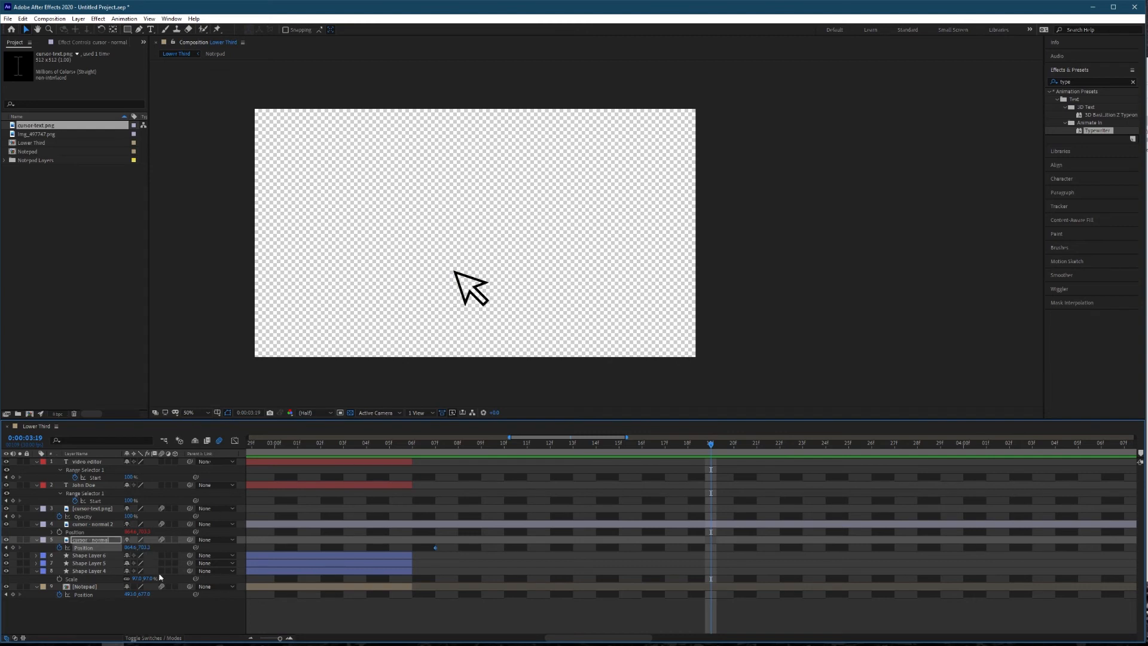
pyautogui.moveTo(130, 549); pyautogui.dragTo(23, 552)
pyautogui.moveTo(132, 551); pyautogui.dragTo(33, 555)
pyautogui.moveTo(189, 548); pyautogui.dragTo(30, 548)
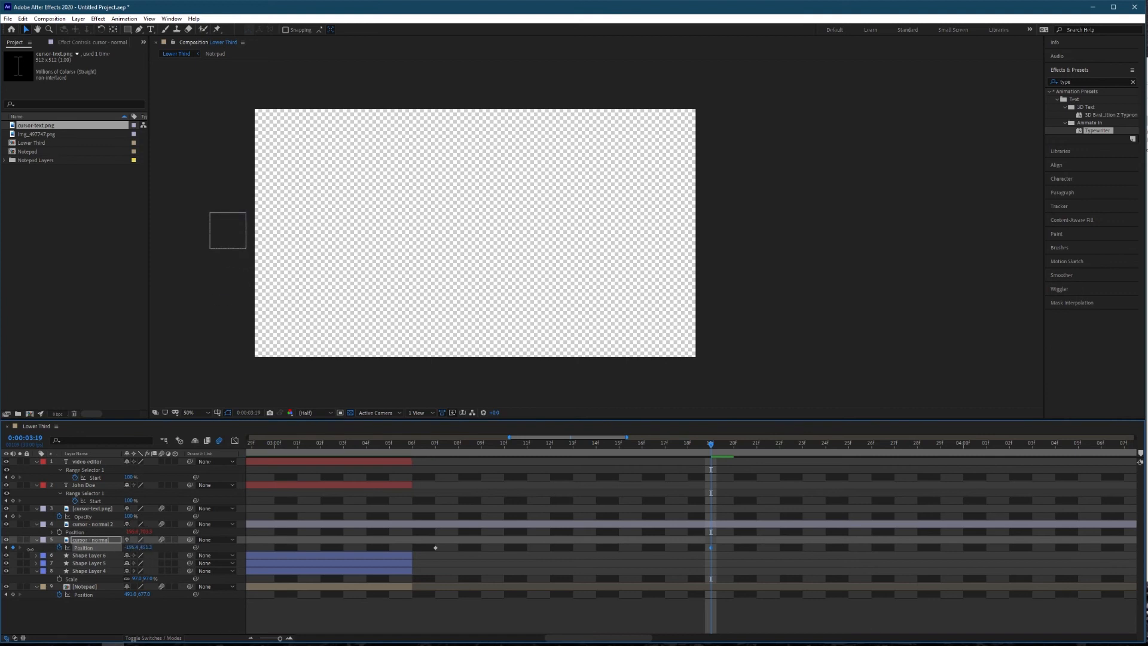
# Try a faster cursor exit by shifting the last Position keyframe to about 0:00:03:13, and preview the motion.
pyautogui.moveTo(371, 446); pyautogui.dragTo(242, 447)
pyautogui.press('space')
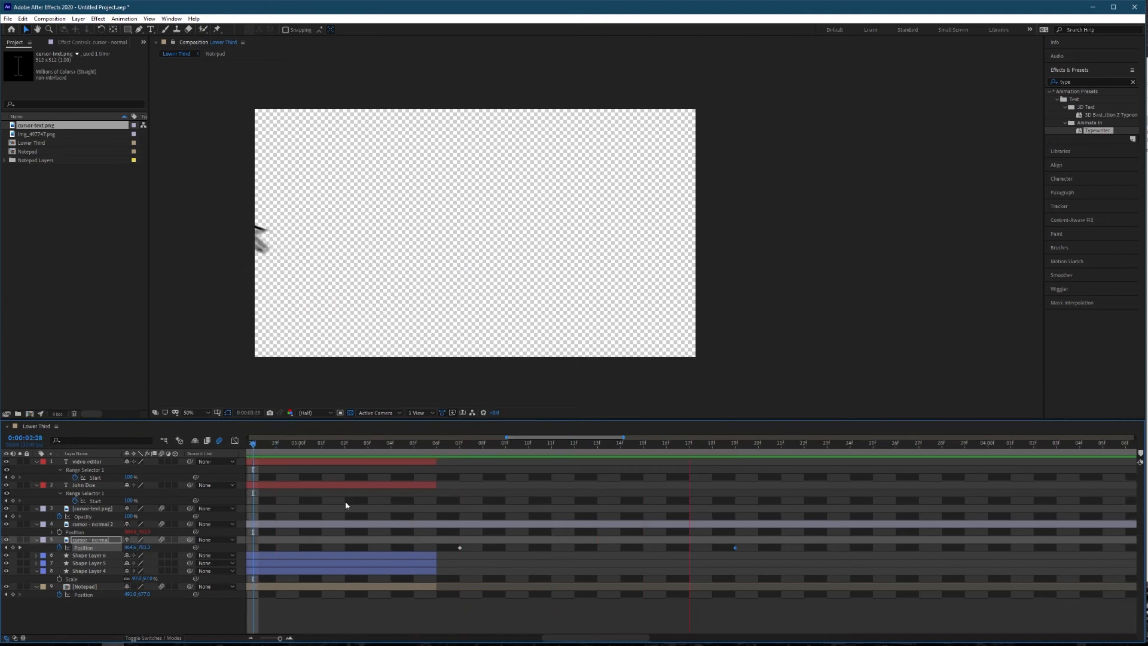
pyautogui.scroll(-5, 397, 538)
pyautogui.moveTo(450, 548); pyautogui.dragTo(429, 549)
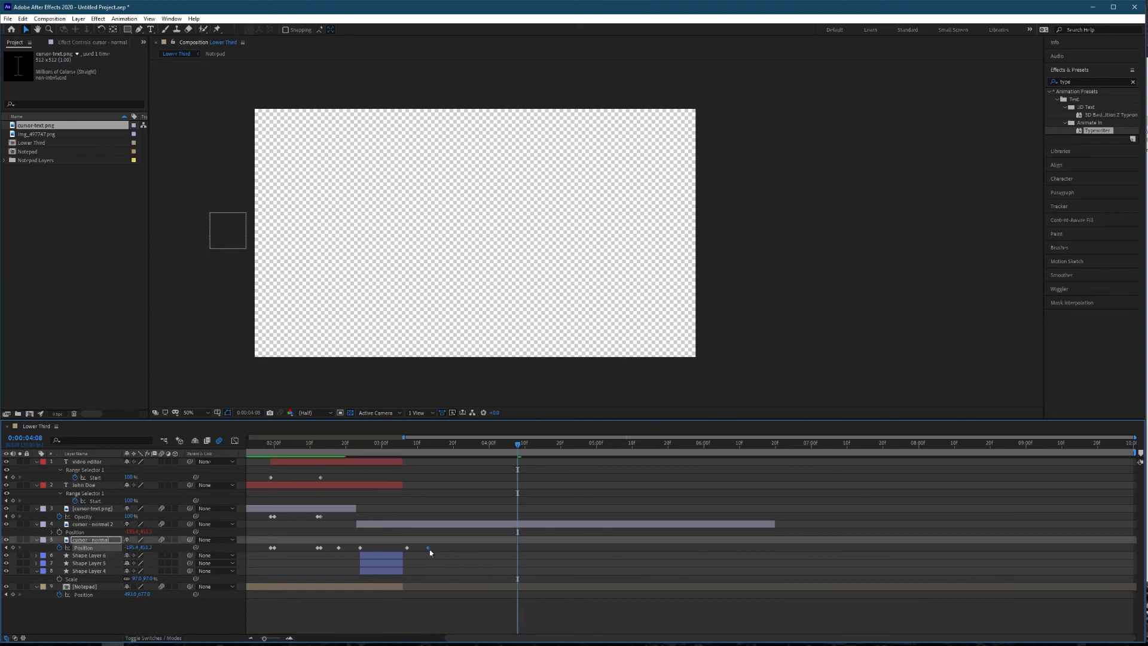
pyautogui.moveTo(376, 444); pyautogui.dragTo(336, 445)
pyautogui.press('space')
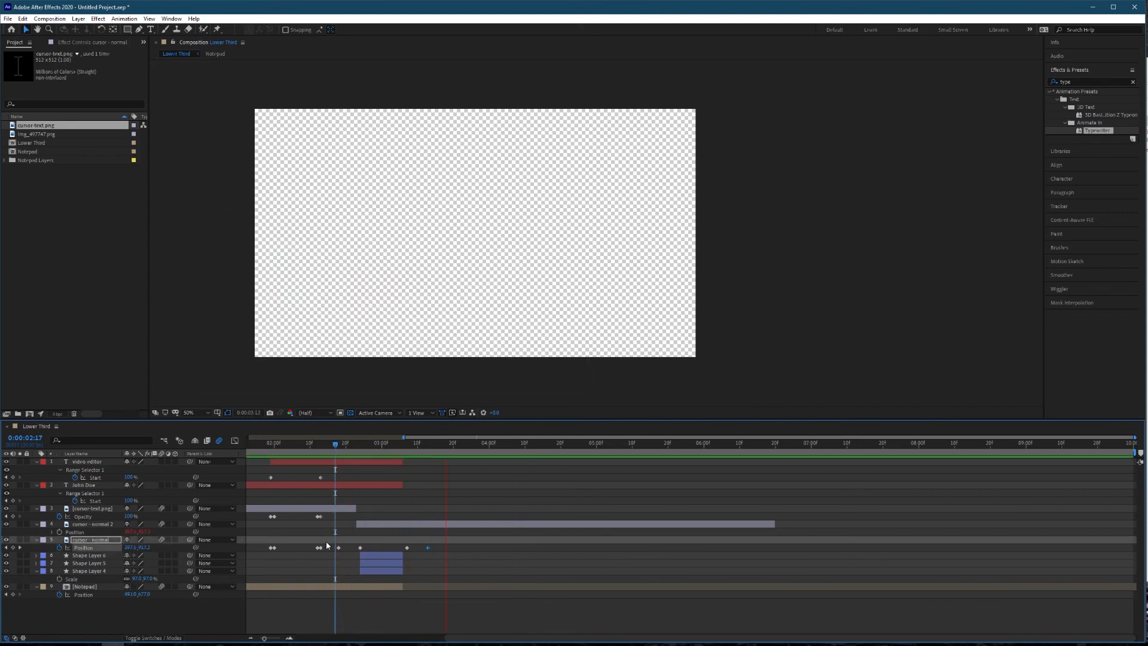
pyautogui.press('space')
# Shift the last Position keyframe of "cursor - normal" to about 0:00:03:17 and preview the exit.
pyautogui.moveTo(429, 548); pyautogui.dragTo(444, 548)
pyautogui.moveTo(358, 444); pyautogui.dragTo(317, 446)
pyautogui.press('space')
pyautogui.press('space')
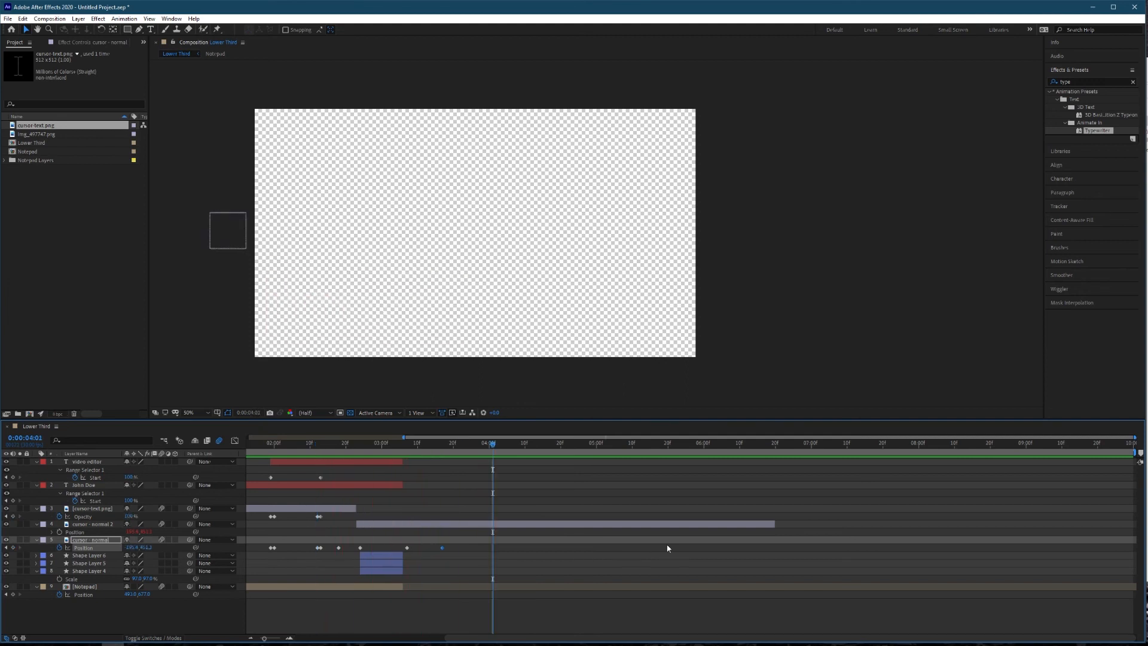
# End the work area at 0:00:03:20, trim the composition to it, and return to the first frame.
pyautogui.click(667, 546)
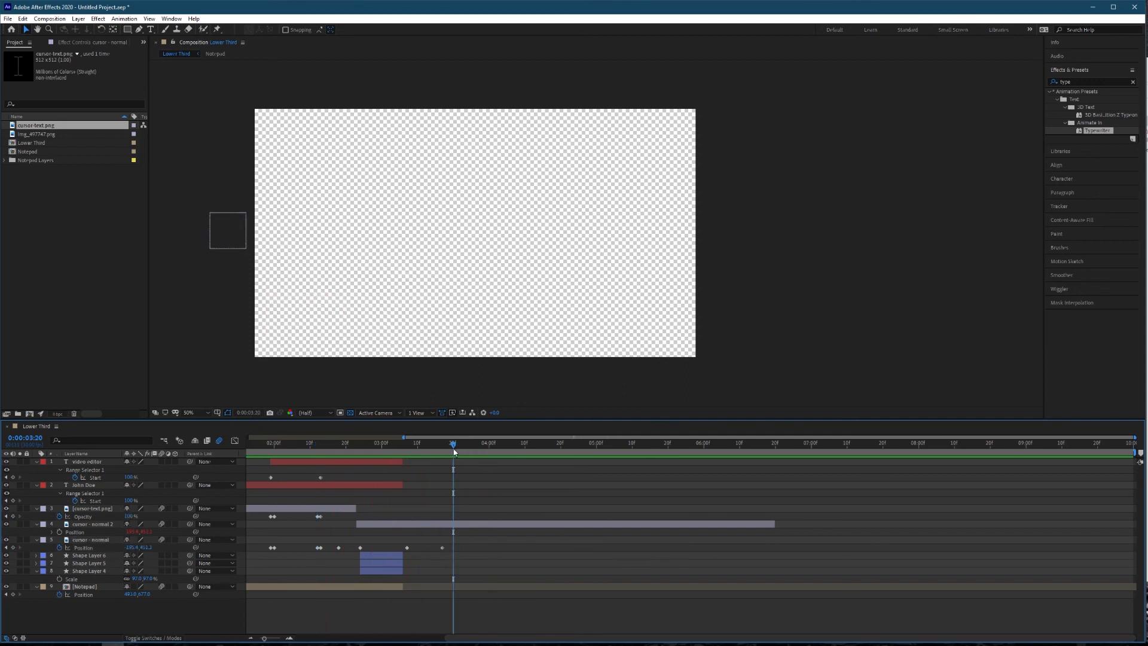
pyautogui.press('n')
pyautogui.rightClick(455, 450)
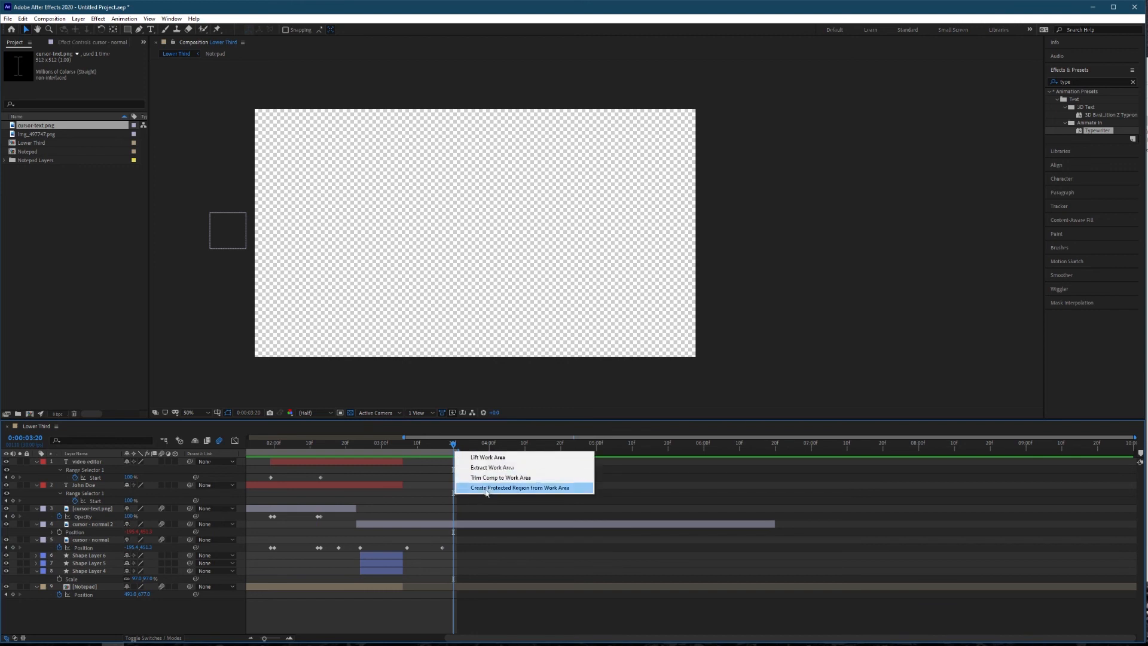
pyautogui.click(479, 488)
pyautogui.moveTo(159, 465); pyautogui.dragTo(180, 472)
pyautogui.press('-')
pyautogui.moveTo(265, 640); pyautogui.dragTo(258, 640)
pyautogui.moveTo(265, 446); pyautogui.dragTo(241, 454)
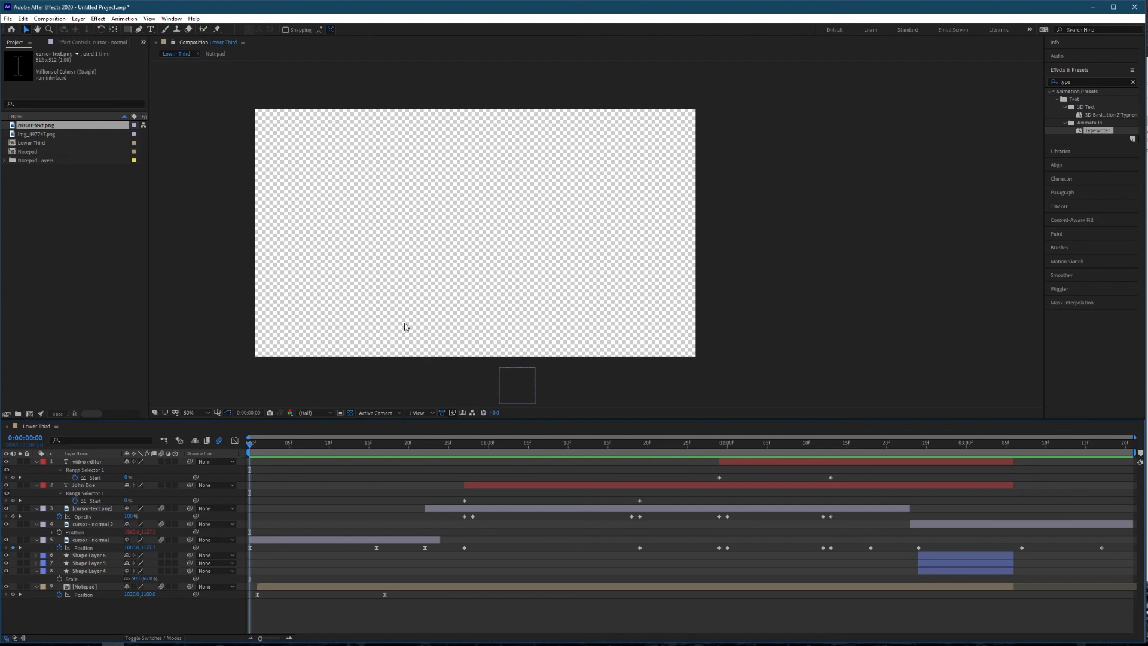
# Add "ES_Pc Mouse Click 2 - SFX Producer.mp3" from the Assets folder to the Lower Third timeline at about 0:00:00:26, and open the Preferences list.
pyautogui.hotkey('alt', 'Tab')
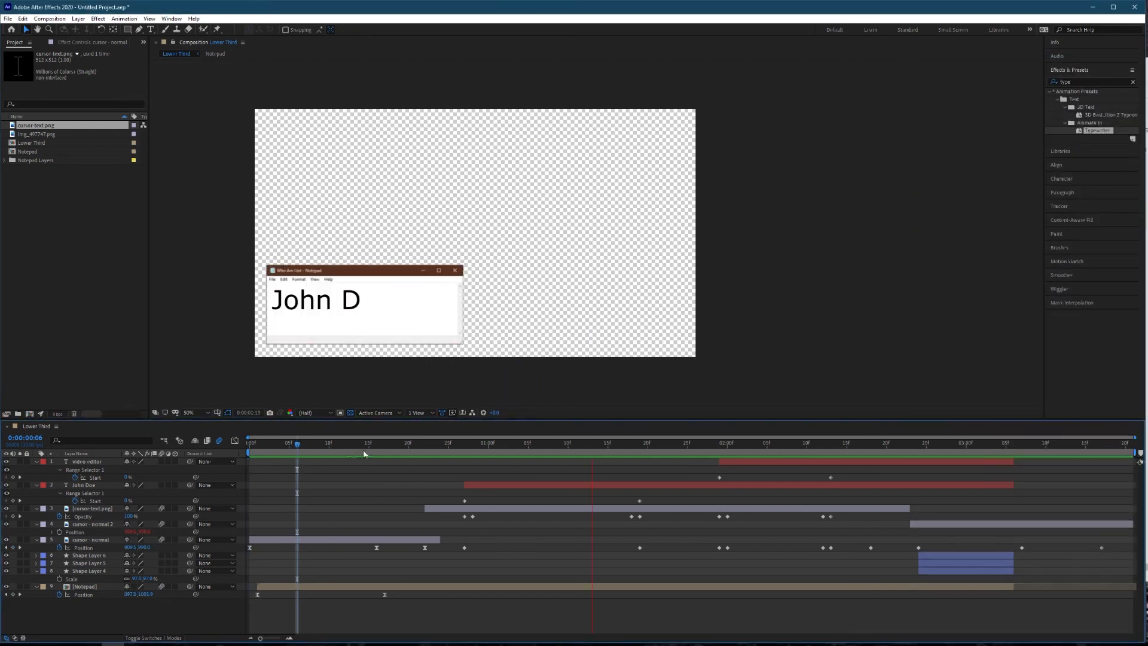
pyautogui.moveTo(363, 453); pyautogui.dragTo(419, 453)
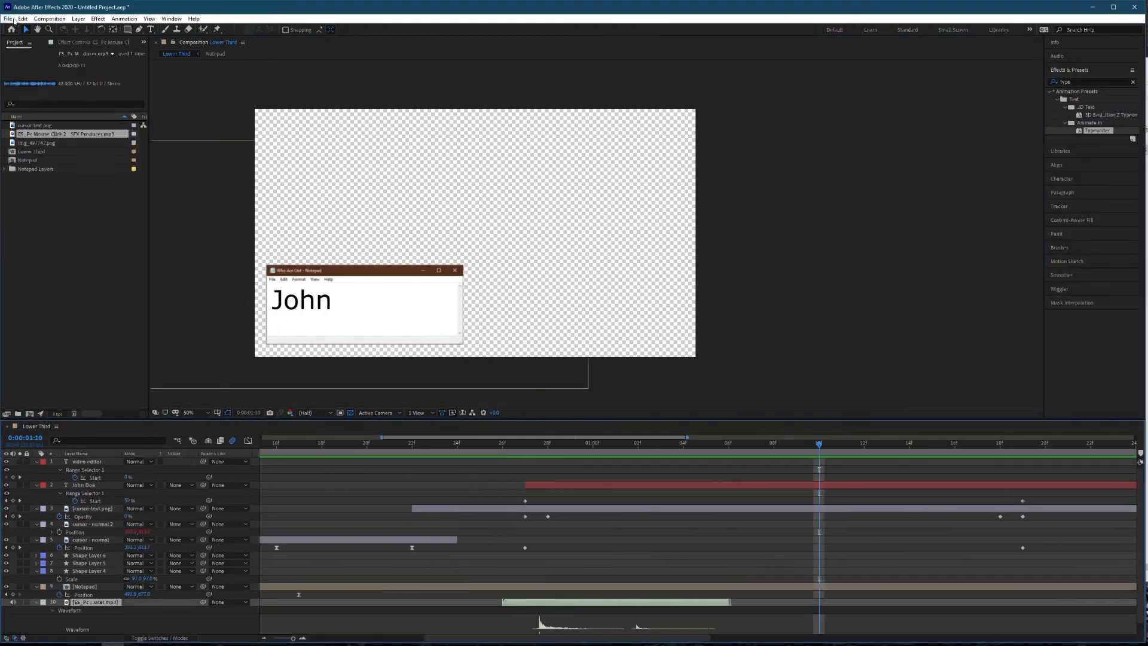
pyautogui.click(23, 18)
pyautogui.moveTo(135, 277)
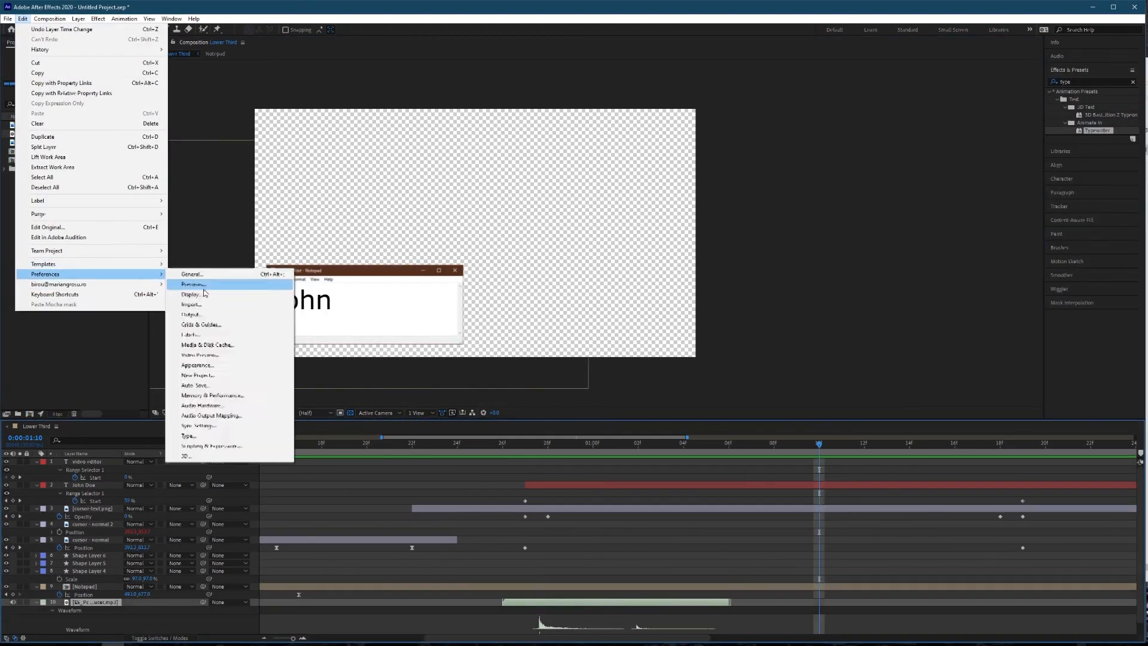
# Add the Apple Keyboard sound effect from the Assets folder at about 0:00:00:28 and split it where the name's typing ends, at 0:00:01:19.
pyautogui.moveTo(1097, 130); pyautogui.dragTo(129, 633)
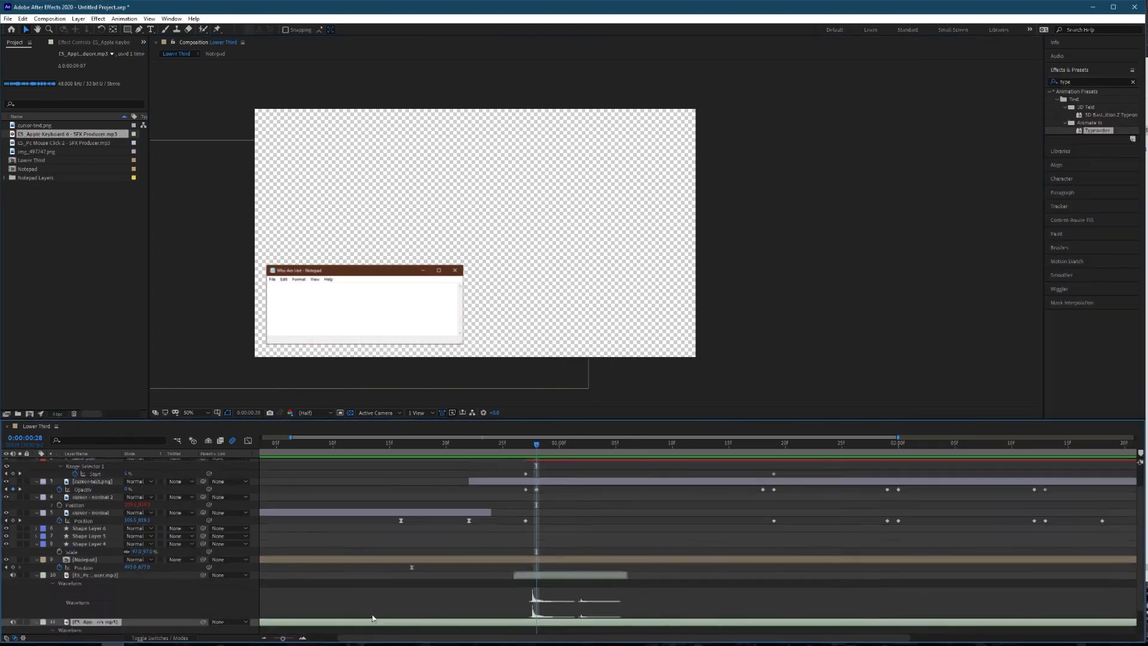
pyautogui.scroll(-2, 598, 538)
pyautogui.click(843, 445)
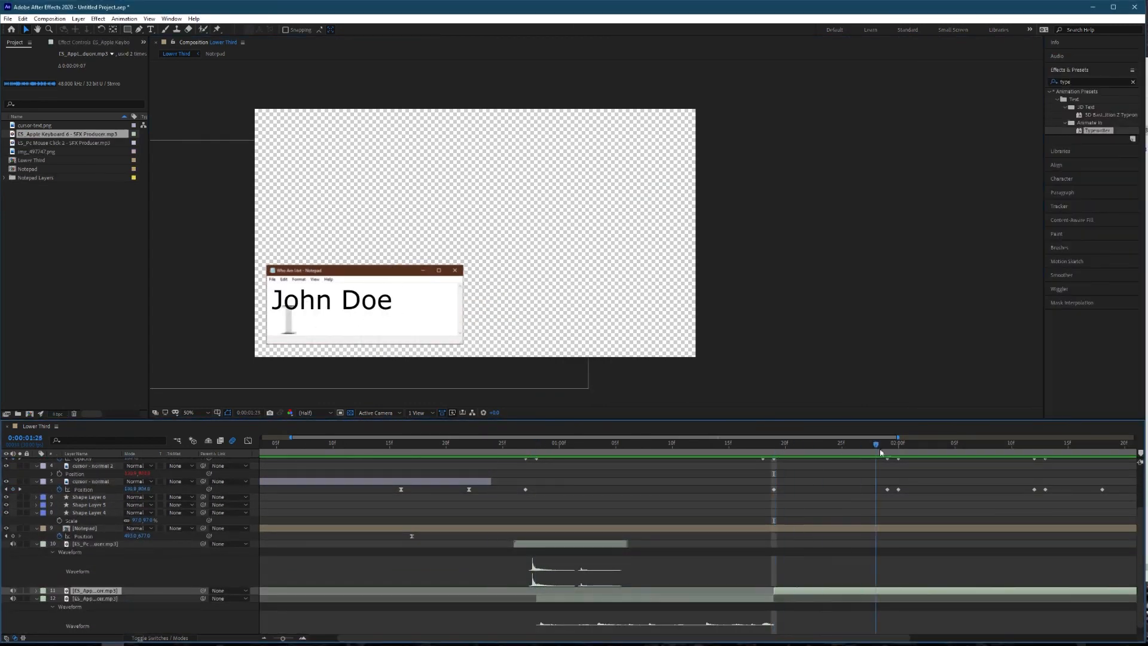